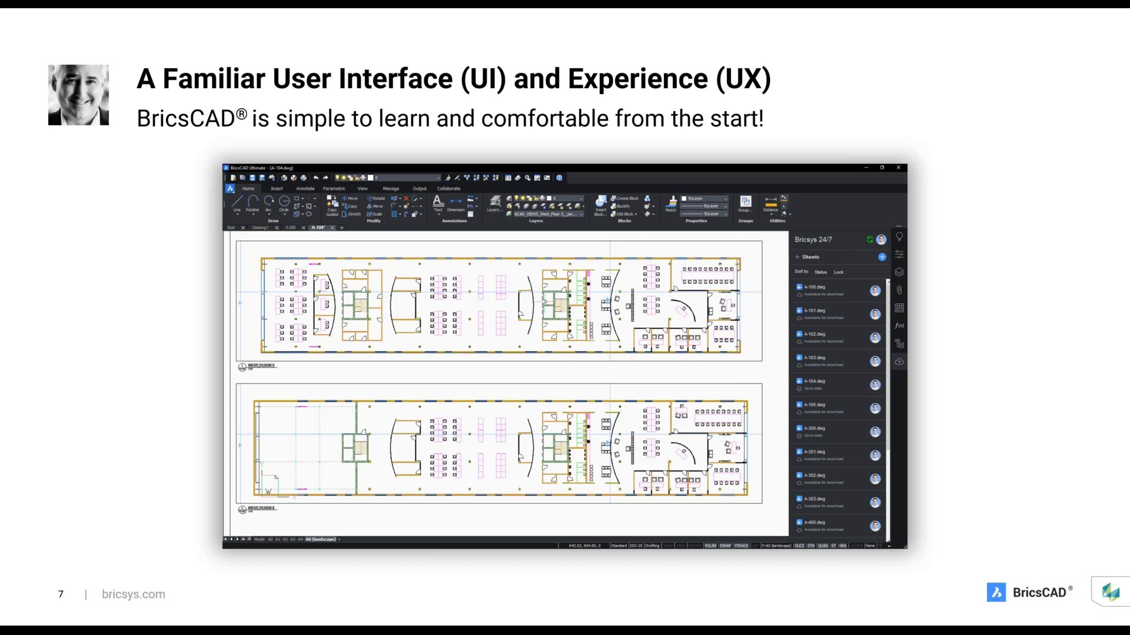
# Advance to slide 8, 'A Familiar User Interface (UI) and Experience (UX)', showing the rail station.
pyautogui.press('Right')
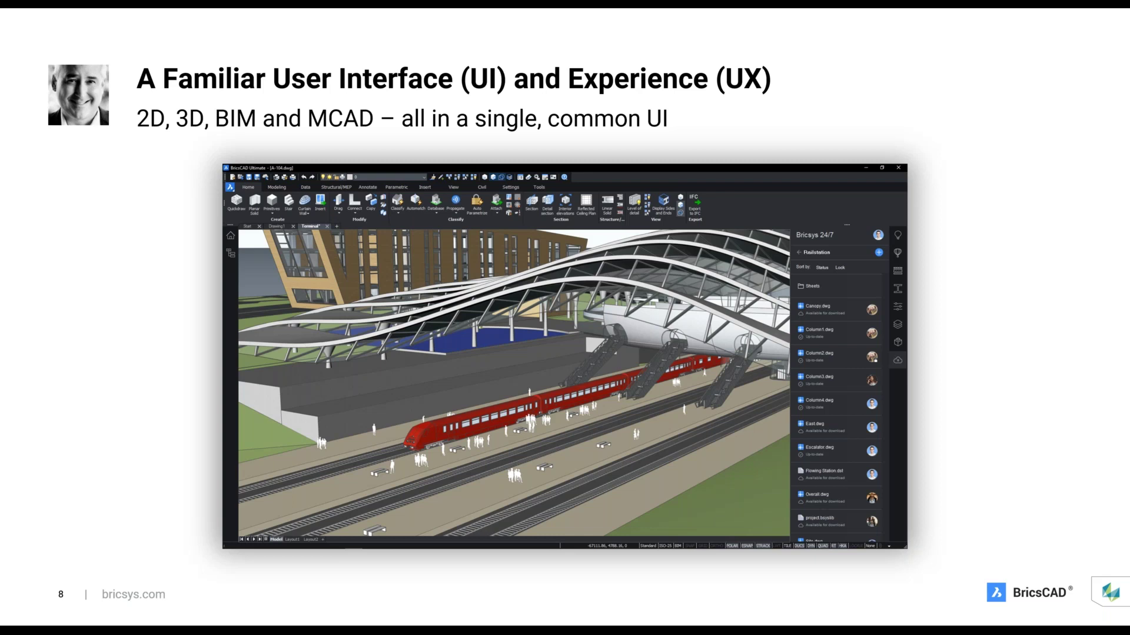
# Advance through the sheet-metal slide 9 to the Why BricsCAD? slide.
pyautogui.press('Right')
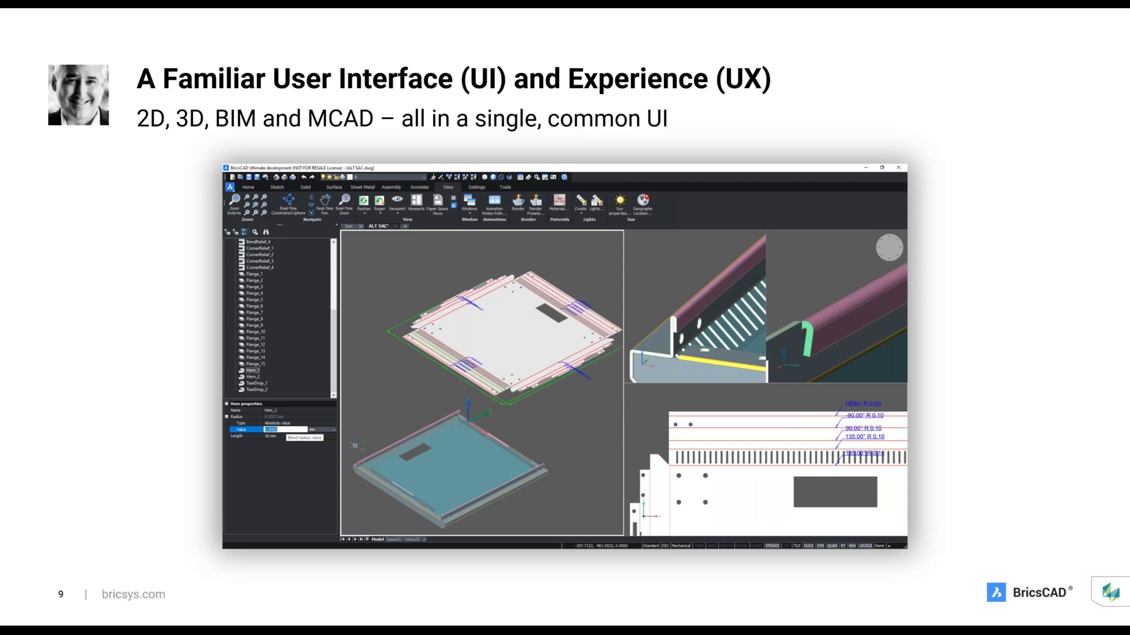
pyautogui.press('Right')
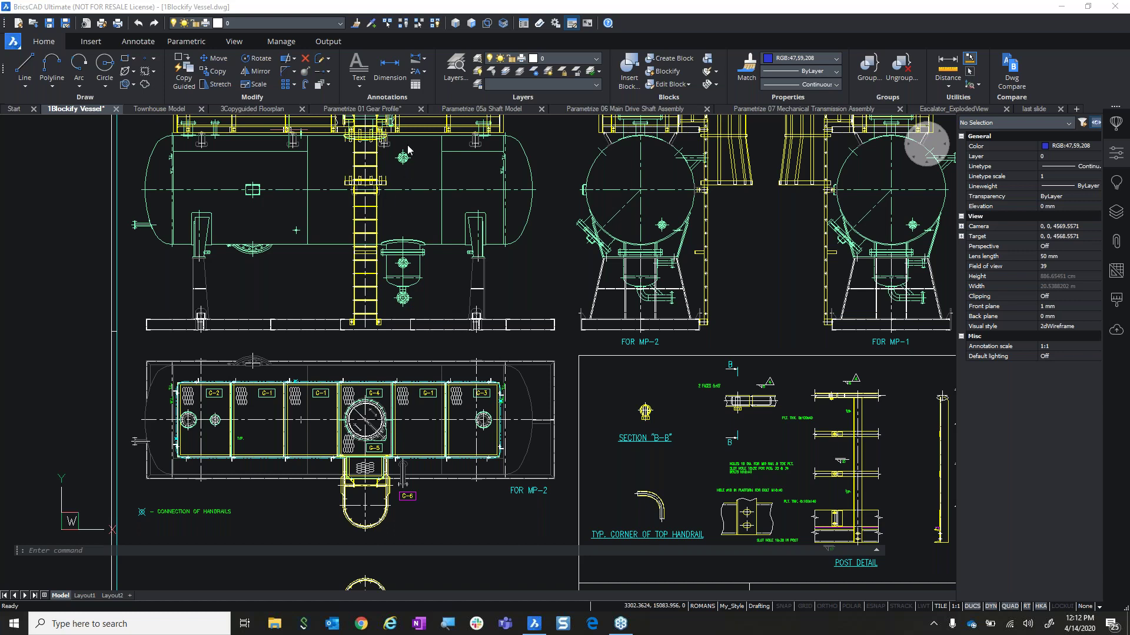
# Zoom into the G-2 corner, window-select the 12 bracket entities, then clear the selection.
pyautogui.scroll(8, 199, 360)
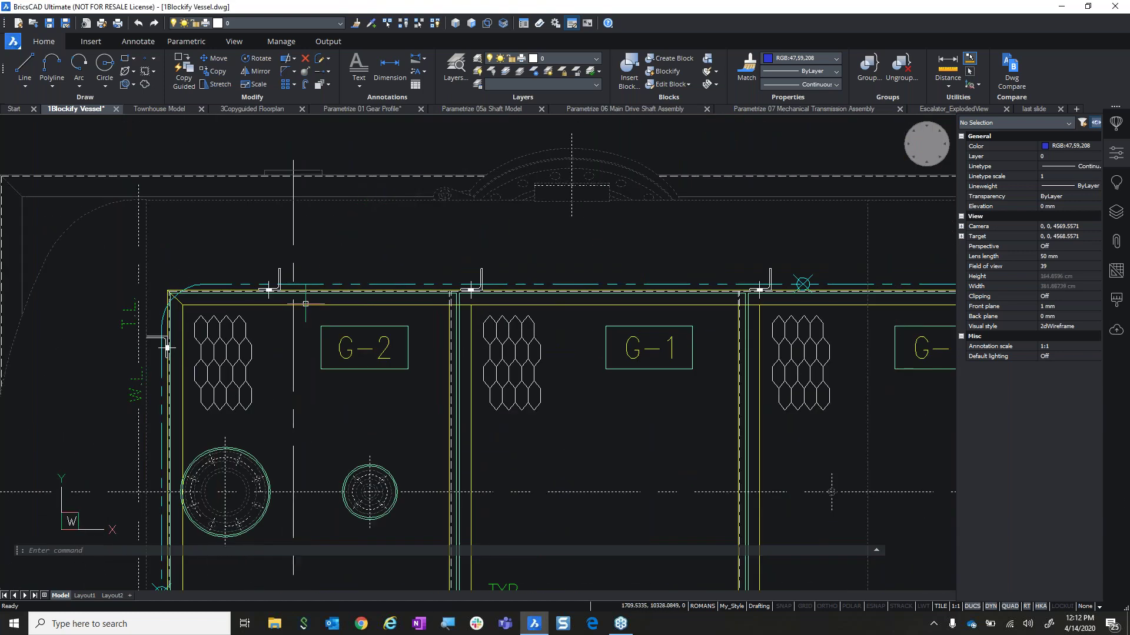
pyautogui.click(302, 303)
pyautogui.scroll(3, 301, 303)
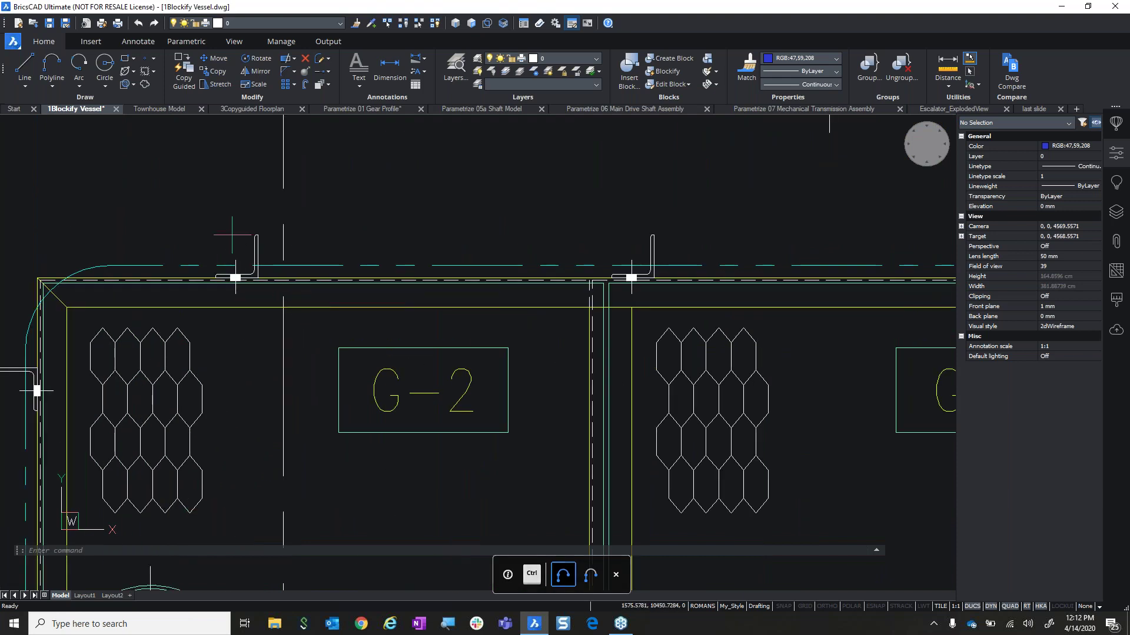
pyautogui.click(268, 299)
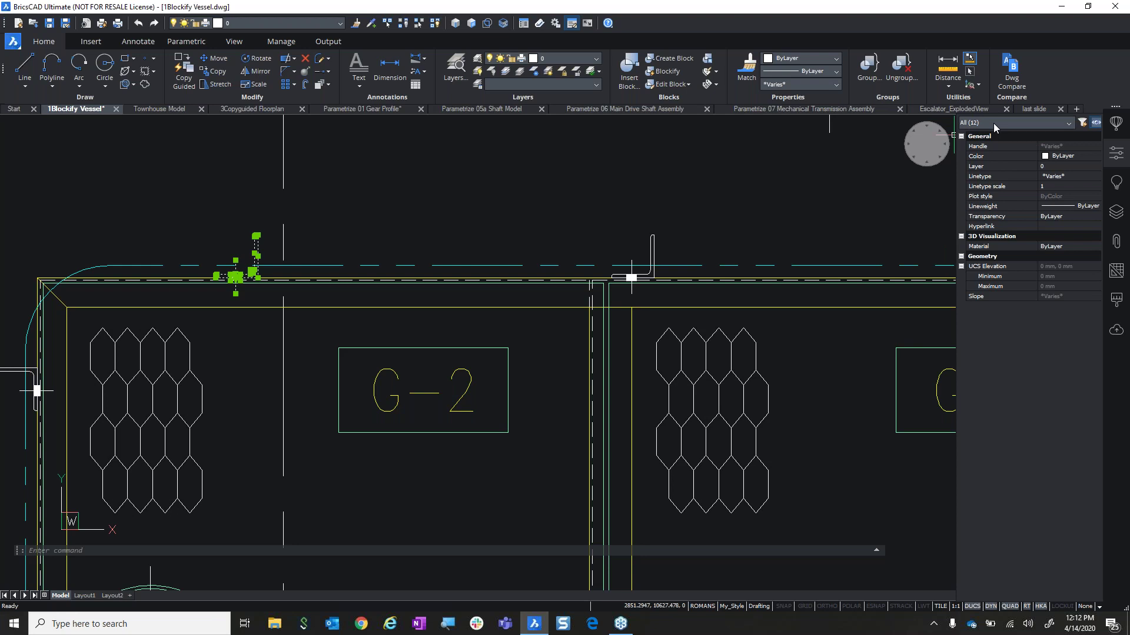
pyautogui.press('Escape')
# Pan back to the G-2 and G-1 panels and start the Blockify command.
pyautogui.scroll(-3, 581, 298)
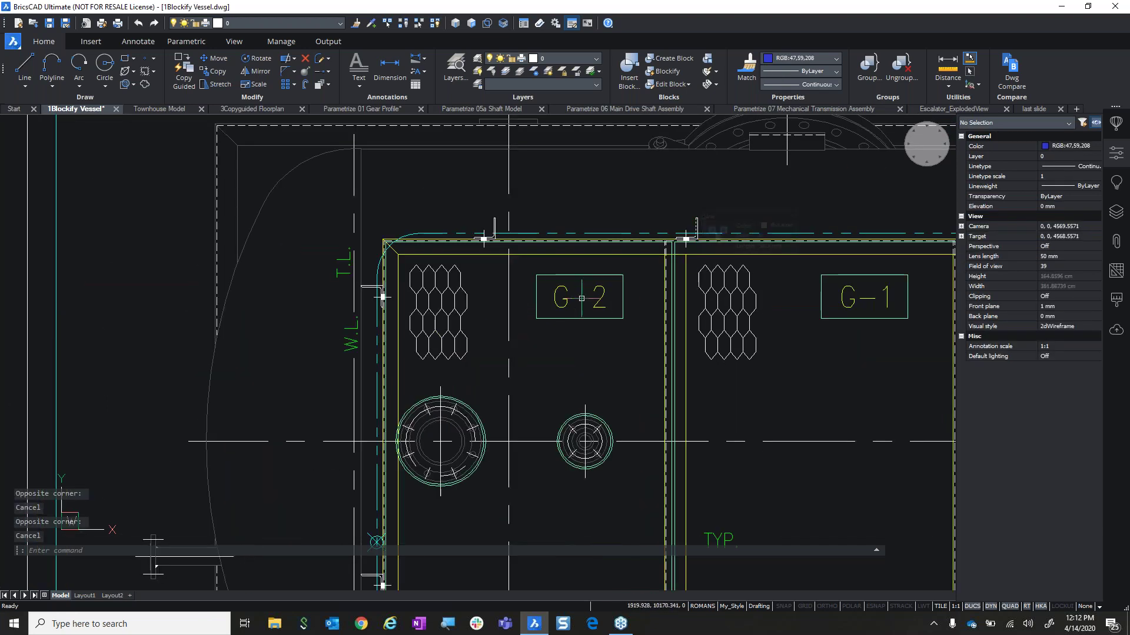
pyautogui.scroll(-3, 492, 254)
pyautogui.scroll(3, 391, 374)
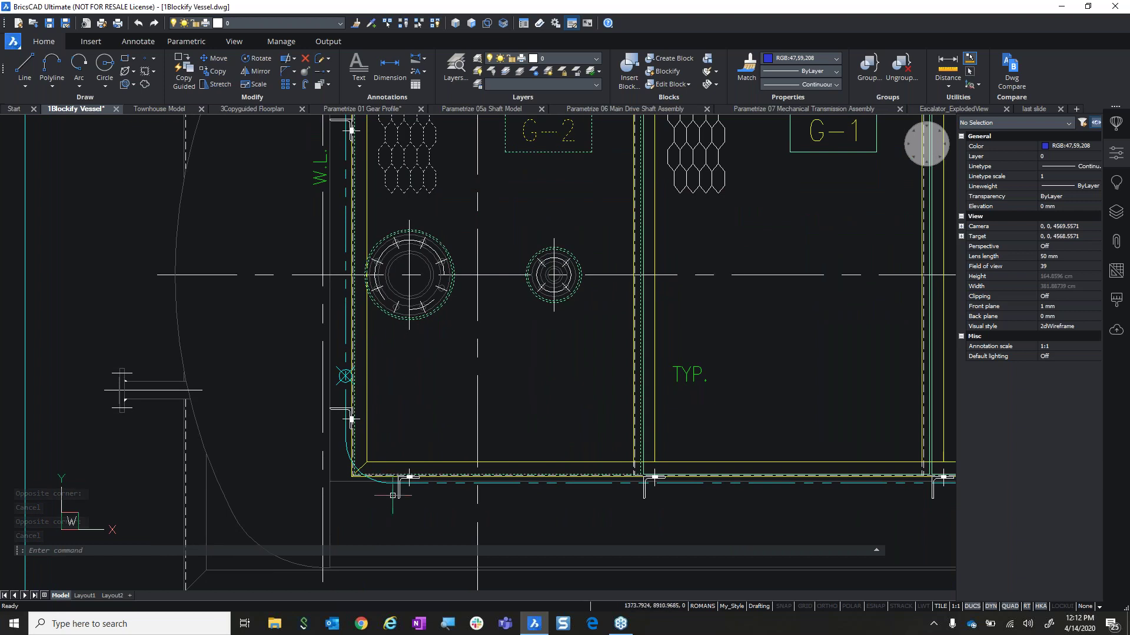
pyautogui.scroll(3, 392, 495)
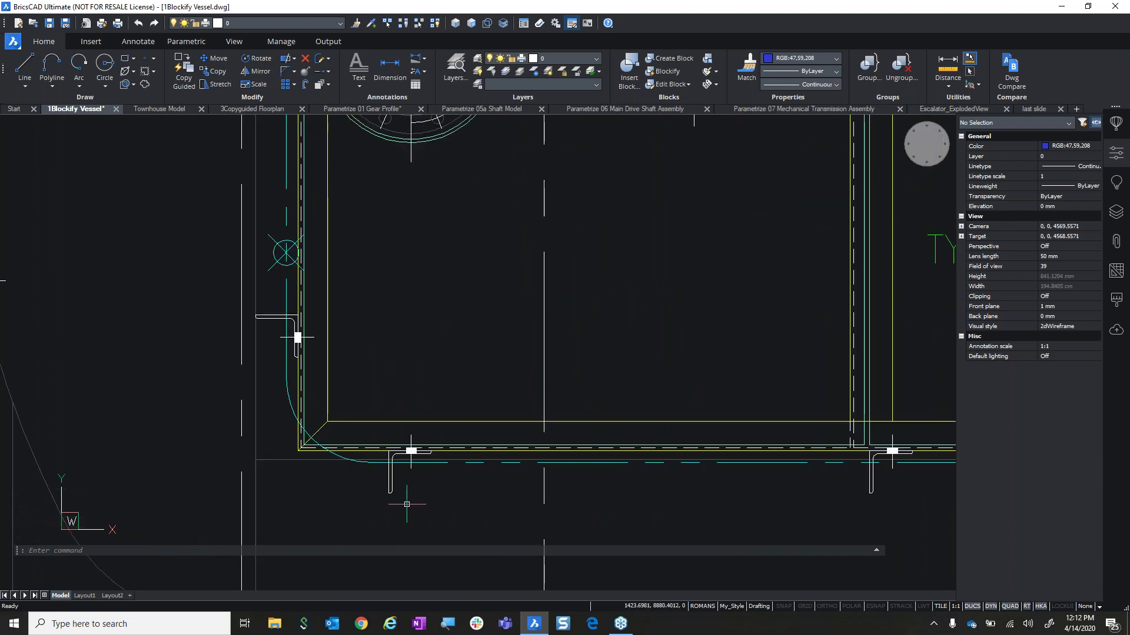
pyautogui.scroll(-3, 407, 504)
pyautogui.moveTo(474, 118); pyautogui.dragTo(409, 251, button='middle')
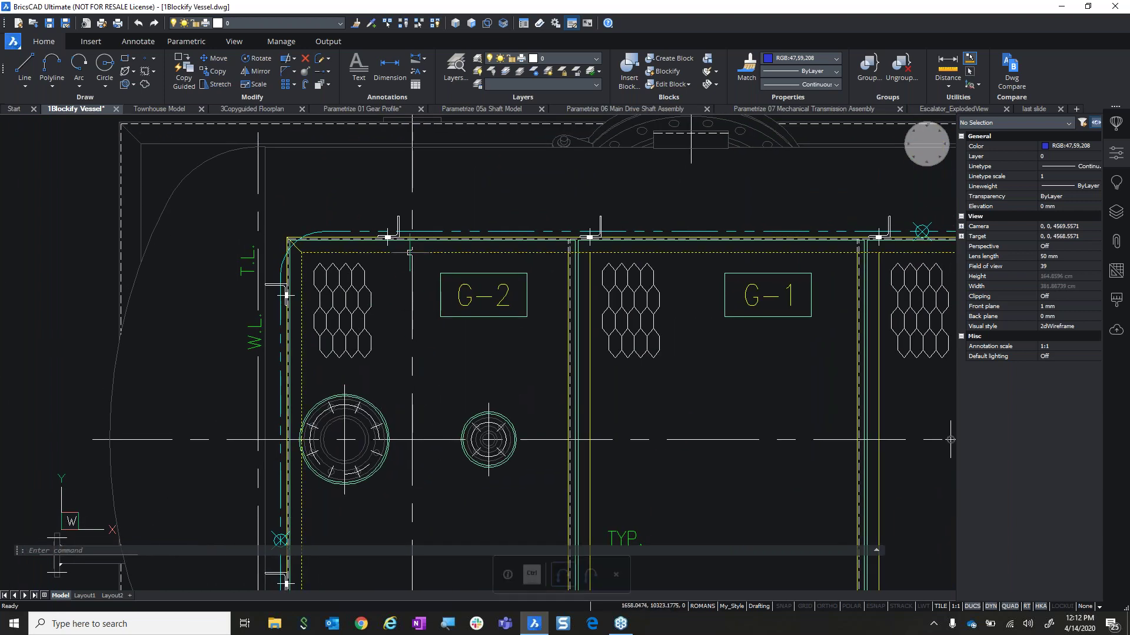
pyautogui.scroll(3, 410, 251)
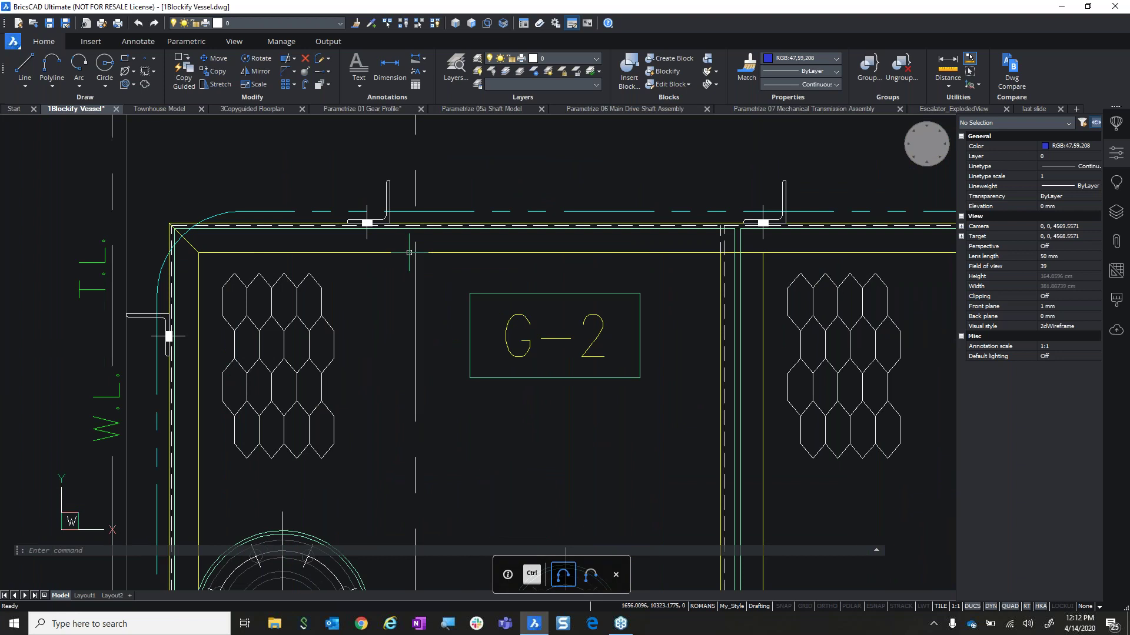
pyautogui.click(666, 70)
# Window-select the 12 corner bracket entities as source and convert matching geometry into 36 block inserts.
pyautogui.click(323, 154)
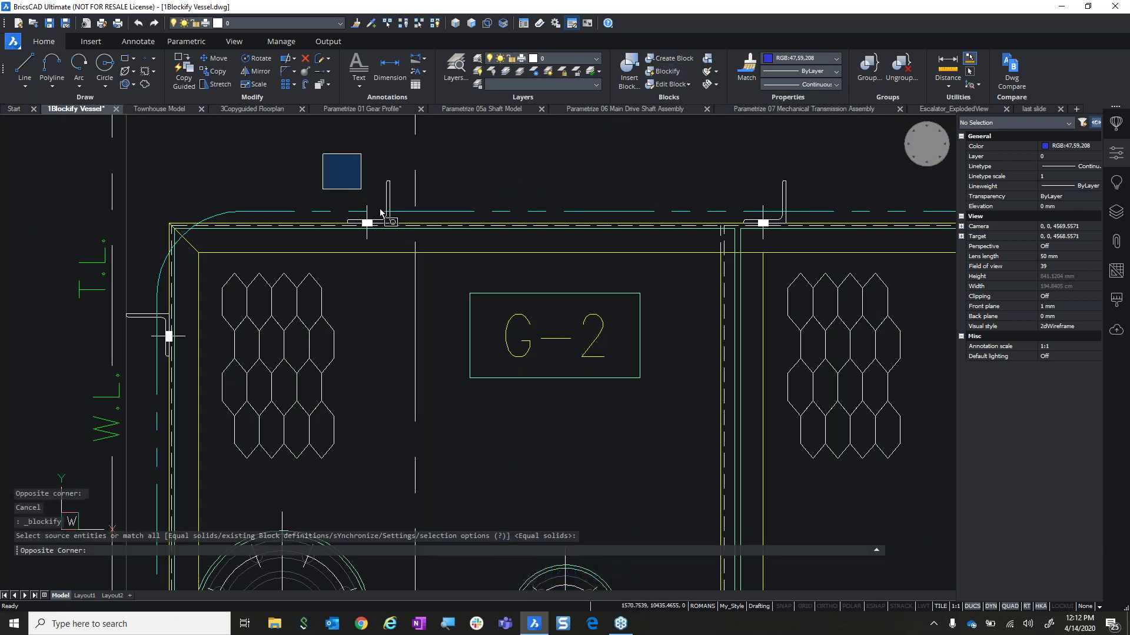
pyautogui.click(399, 248)
pyautogui.press('Return')
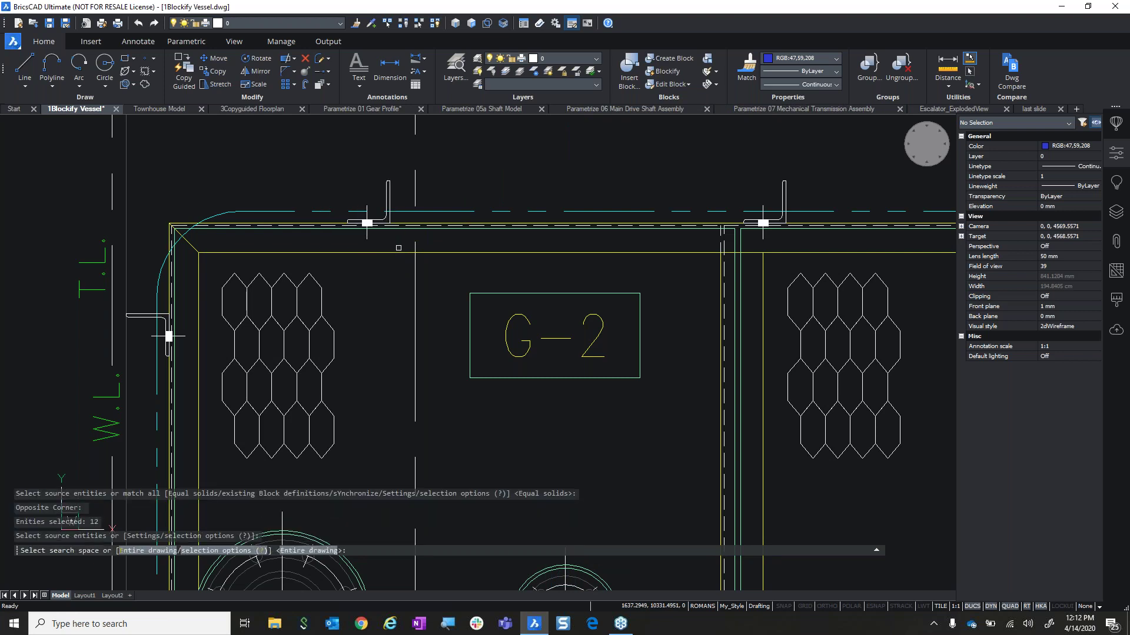
pyautogui.press('Return')
# Inspect the new pod_005 bracket blocks across the vessel plan, bottom wall and ladder elevation.
pyautogui.scroll(-4, 399, 248)
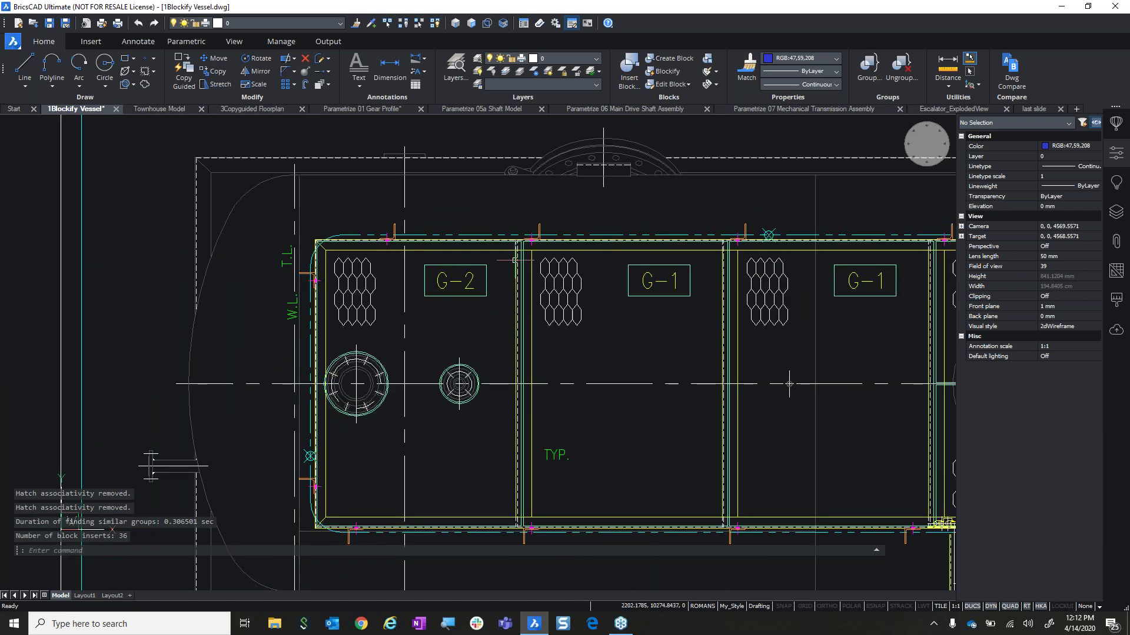
pyautogui.moveTo(564, 247)
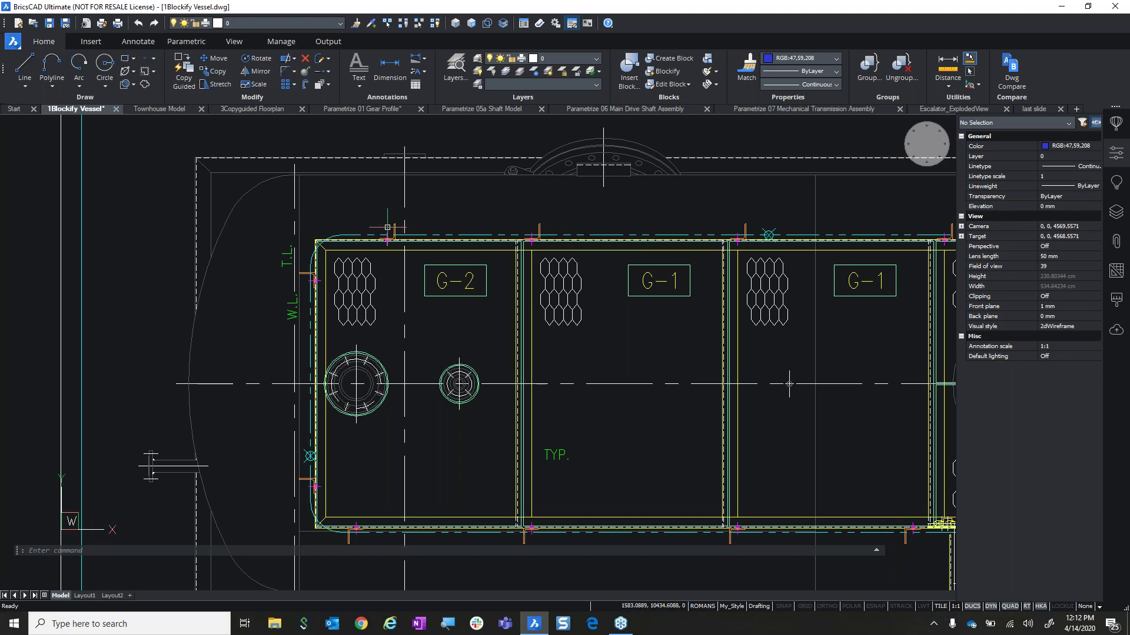
pyautogui.scroll(5, 387, 228)
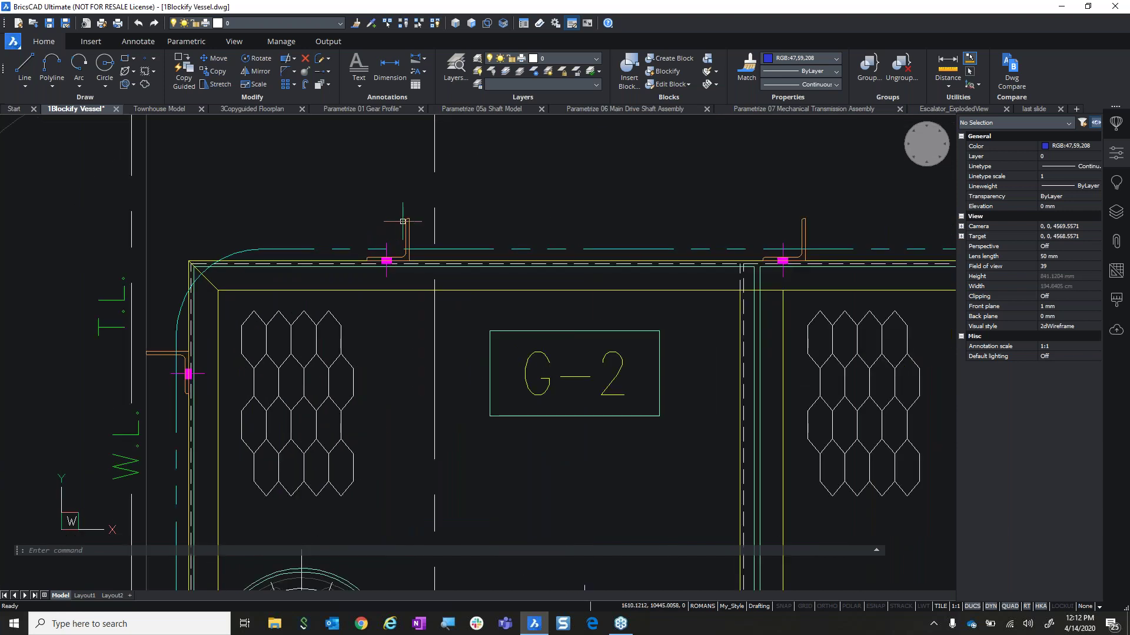
pyautogui.moveTo(407, 219)
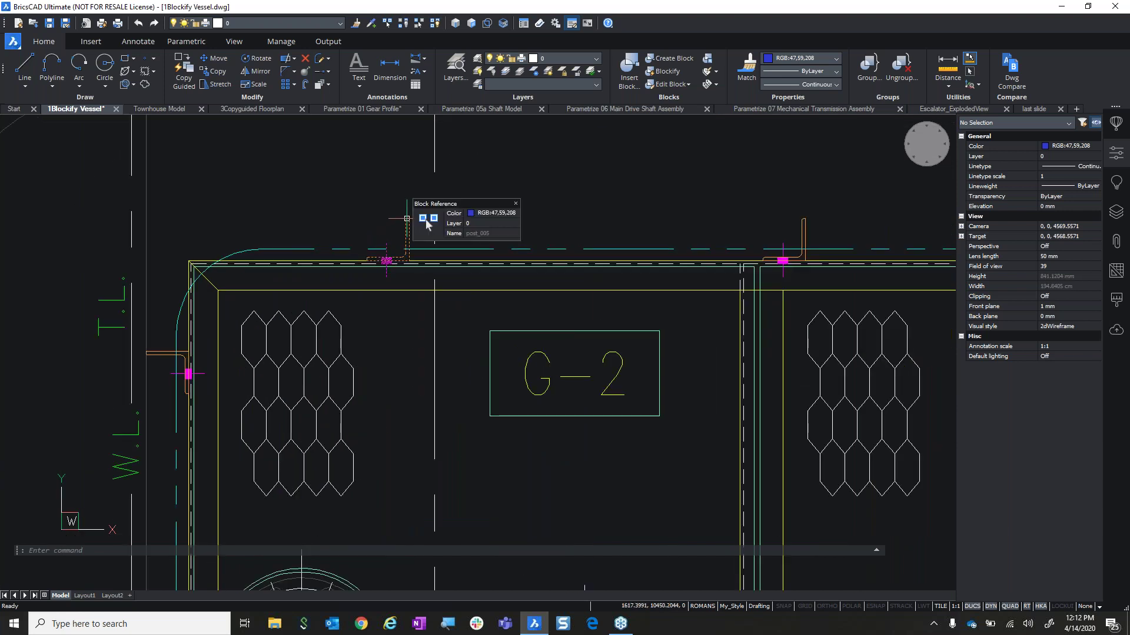
pyautogui.scroll(-3, 427, 224)
pyautogui.moveTo(408, 422); pyautogui.dragTo(406, 248, button='middle')
pyautogui.scroll(2, 404, 331)
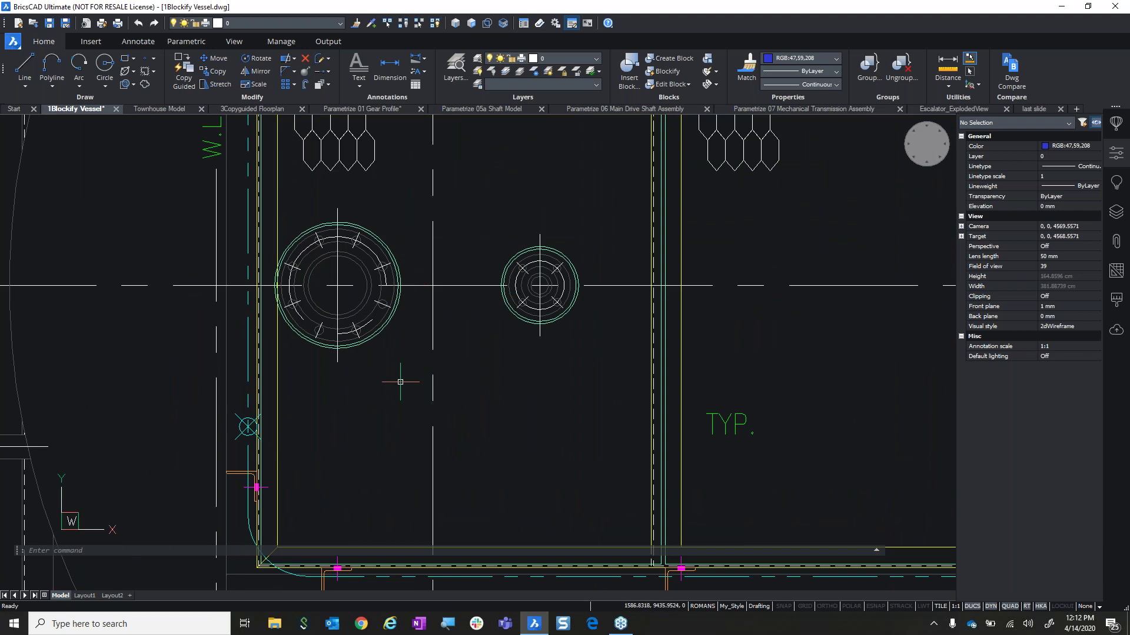
pyautogui.moveTo(400, 382); pyautogui.dragTo(412, 288, button='middle')
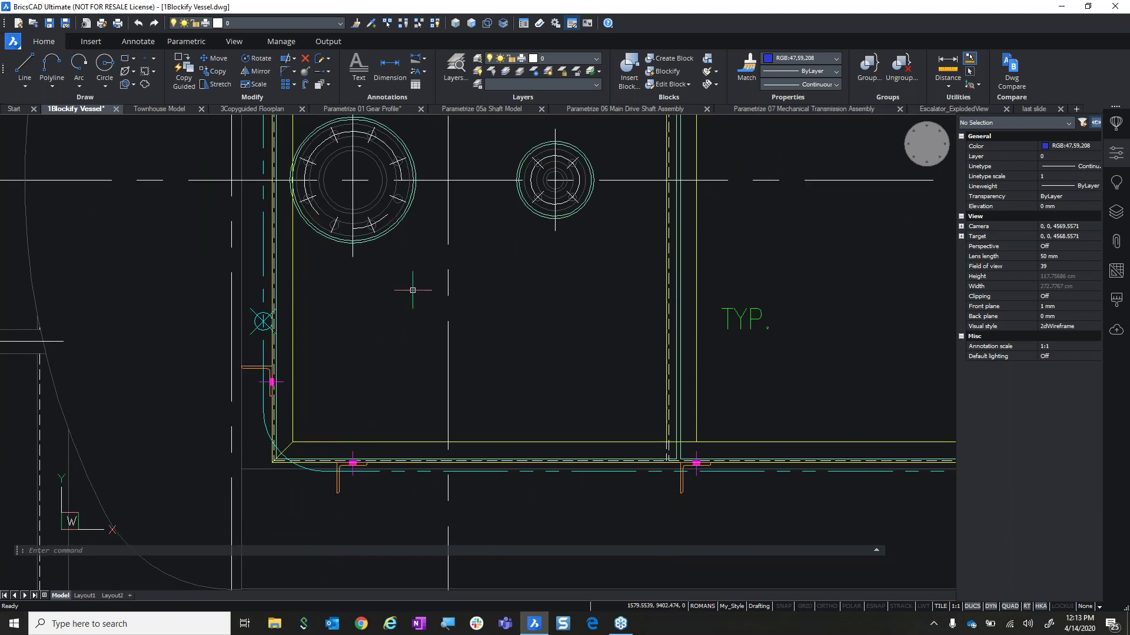
pyautogui.scroll(-3, 413, 290)
pyautogui.moveTo(412, 259); pyautogui.dragTo(428, 291, button='middle')
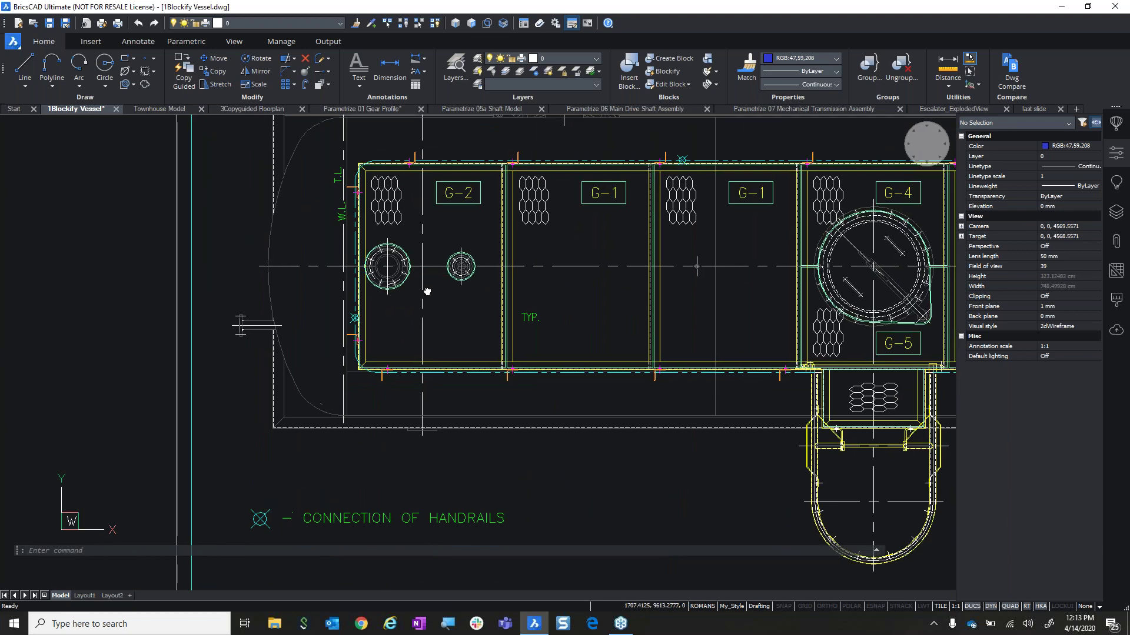
pyautogui.scroll(-2, 427, 291)
pyautogui.scroll(2, 441, 212)
pyautogui.scroll(-2, 435, 353)
pyautogui.moveTo(537, 273)
pyautogui.mouseDown(button='middle')
pyautogui.moveTo(307, 376)
pyautogui.moveTo(343, 353)
pyautogui.mouseUp(button='middle')
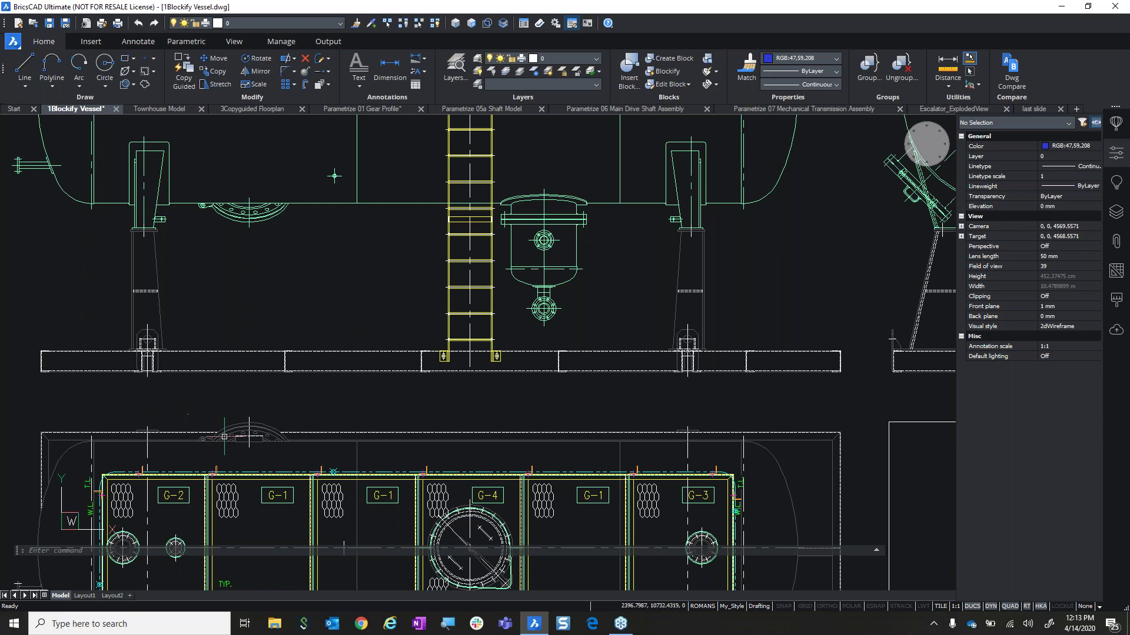
pyautogui.scroll(2, 304, 439)
pyautogui.scroll(-1, 482, 551)
pyautogui.scroll(1, 323, 390)
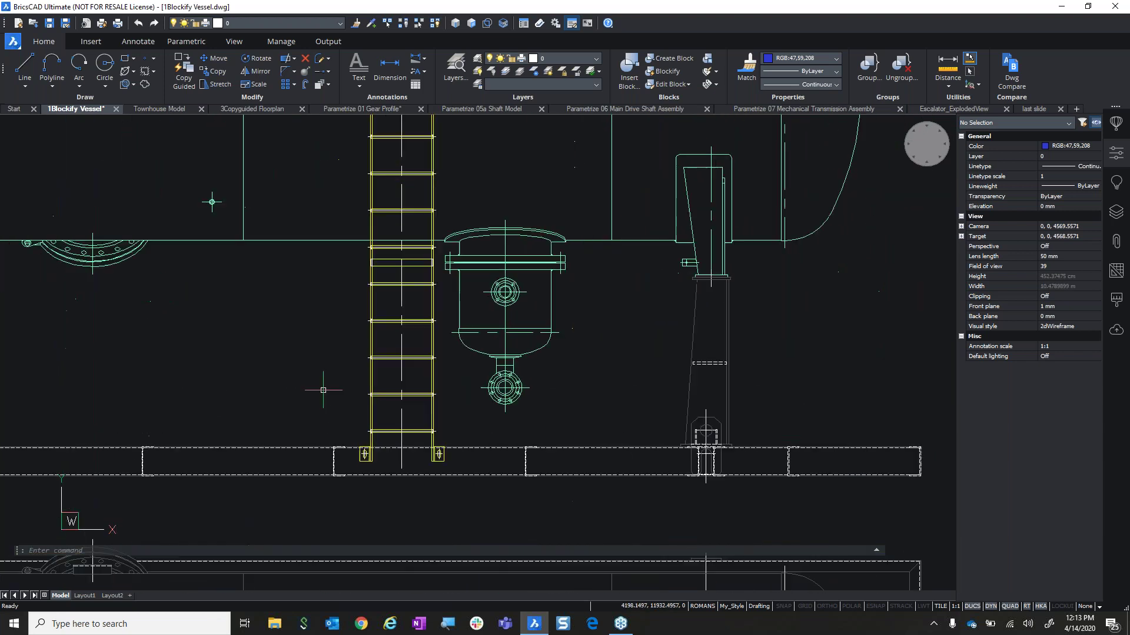
pyautogui.moveTo(483, 259)
pyautogui.mouseDown(button='middle')
pyautogui.moveTo(470, 488)
pyautogui.moveTo(464, 419)
pyautogui.moveTo(458, 434)
pyautogui.mouseUp(button='middle')
pyautogui.scroll(2, 458, 434)
pyautogui.scroll(8, 419, 482)
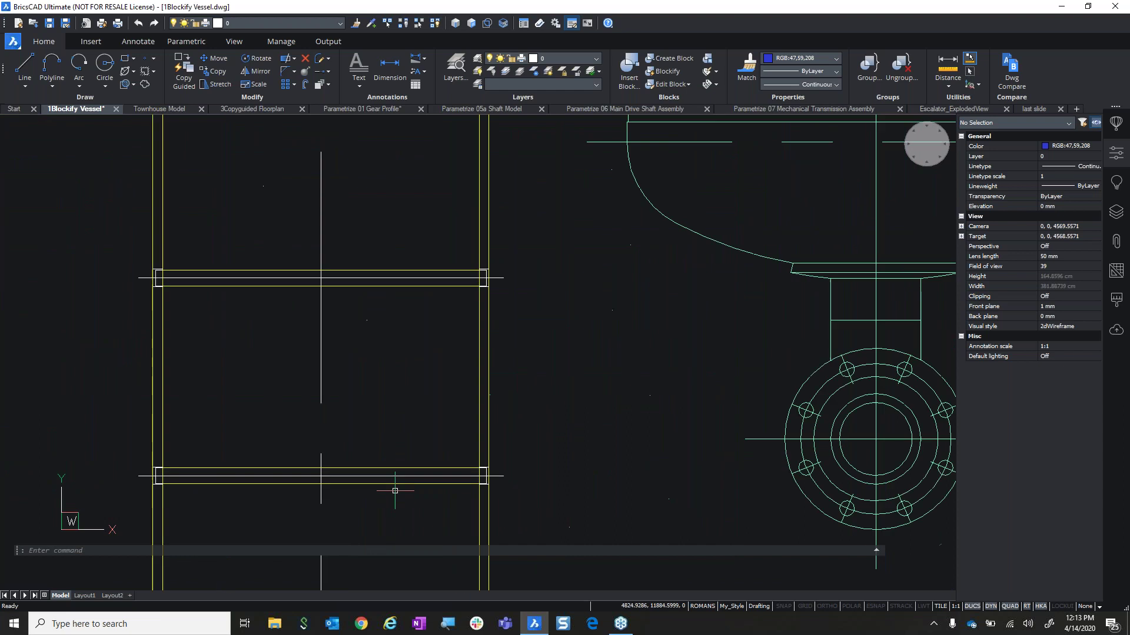
pyautogui.moveTo(419, 482)
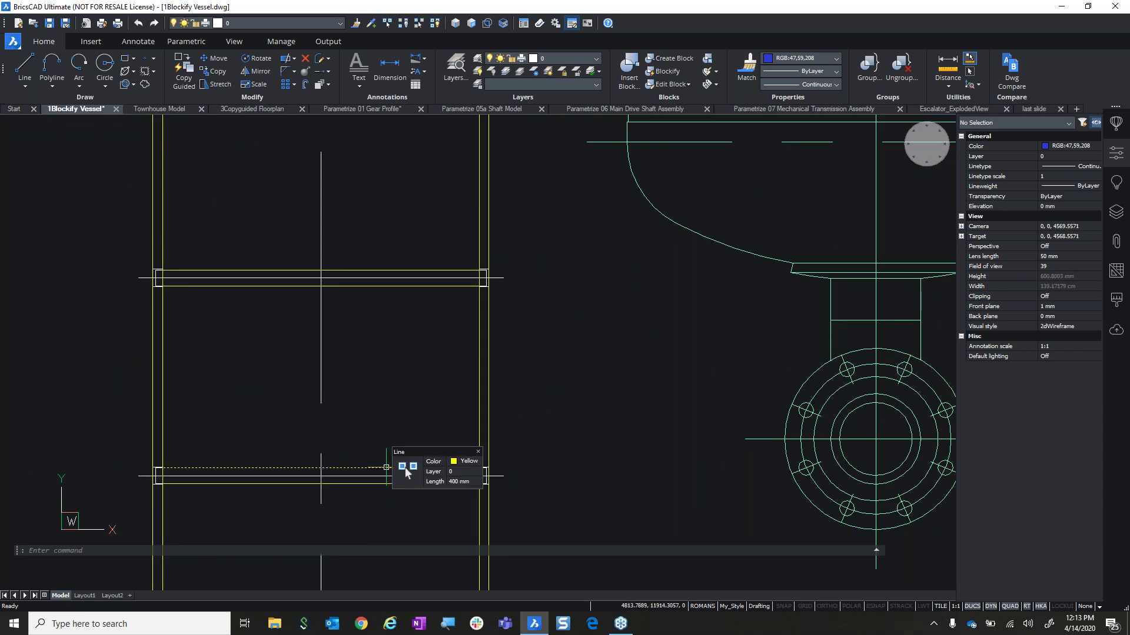
pyautogui.click(678, 73)
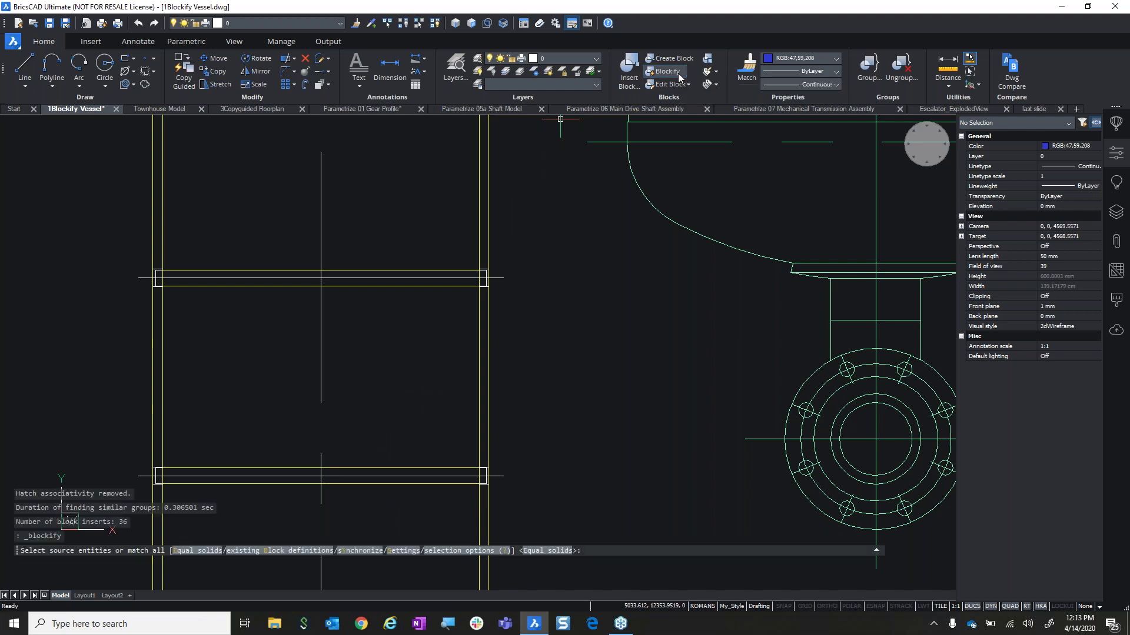
# Turn on Replace patterns by arrays in the Blockify settings.
pyautogui.click(396, 552)
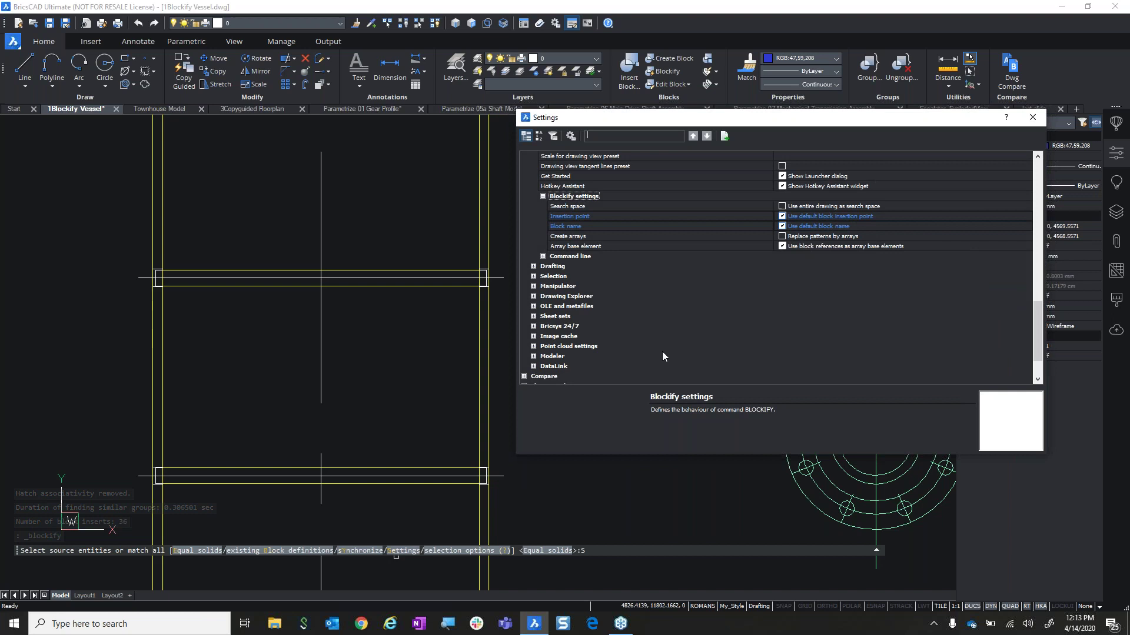
pyautogui.click(782, 235)
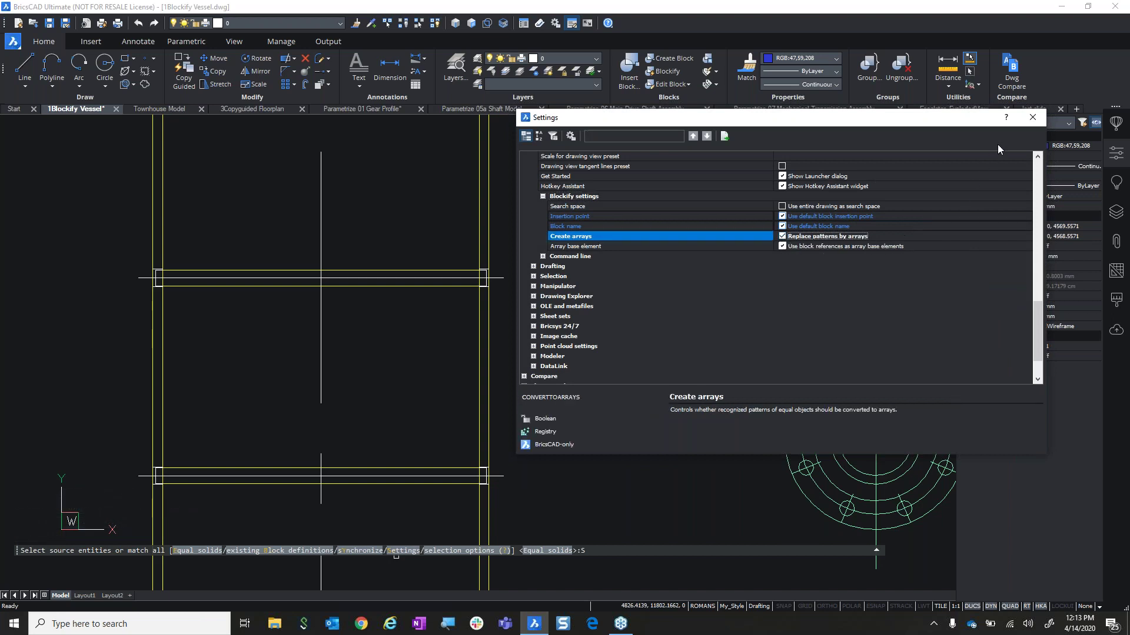
pyautogui.click(1033, 117)
# Blockify the ladder rungs across the entire drawing, creating 2 block inserts and 3 arrays.
pyautogui.scroll(-1, 100, 444)
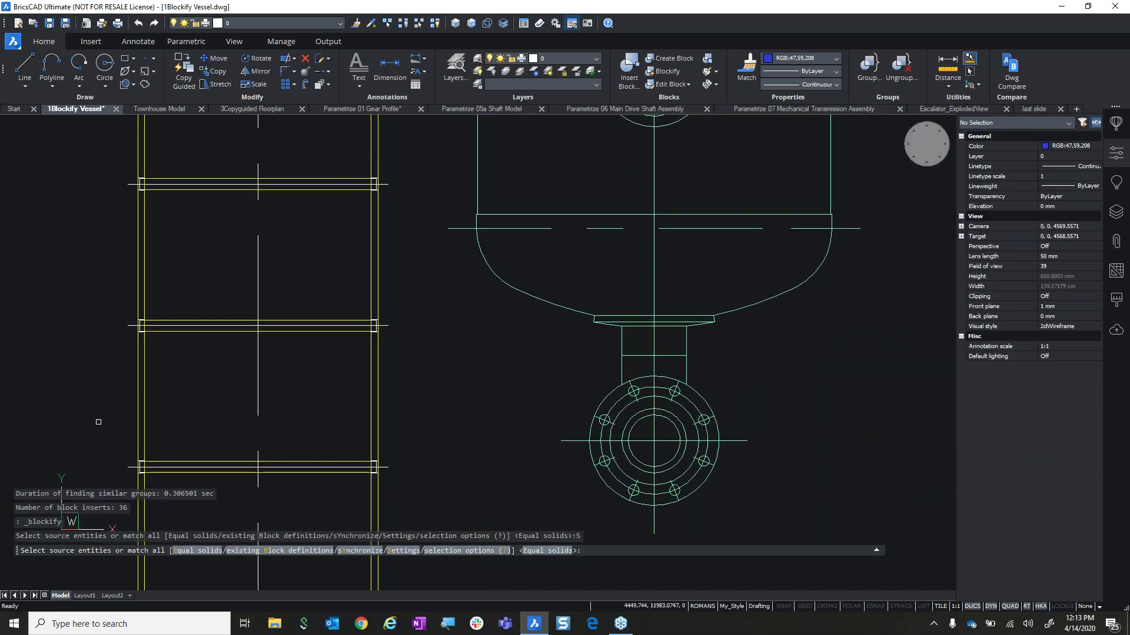
pyautogui.click(97, 422)
pyautogui.click(395, 475)
pyautogui.press('Return')
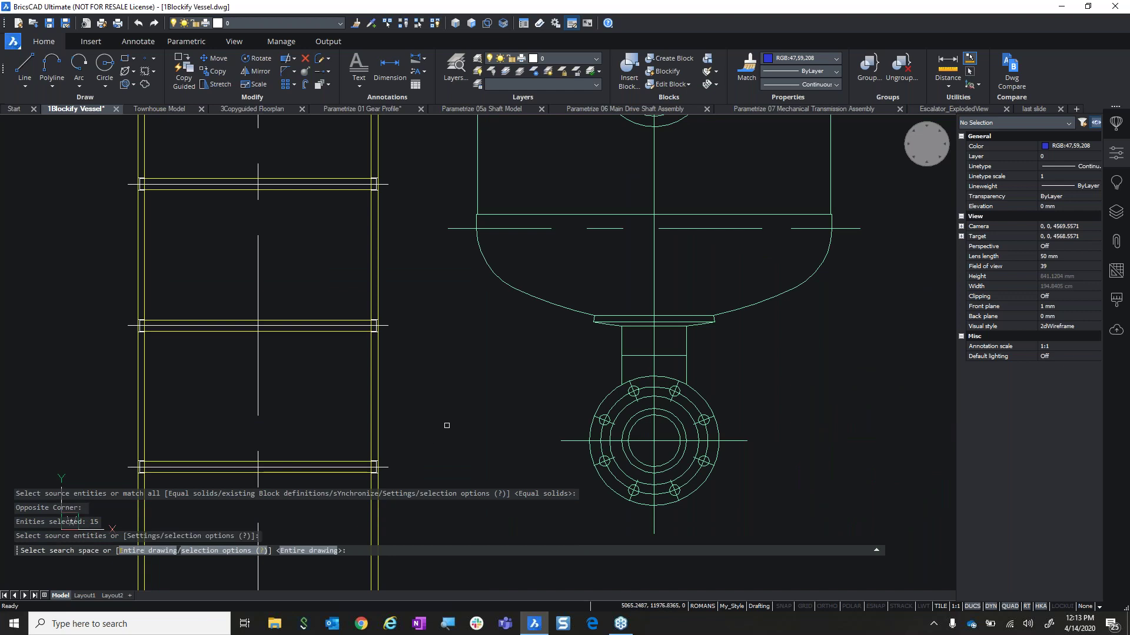
pyautogui.press('Return')
pyautogui.scroll(-2, 412, 406)
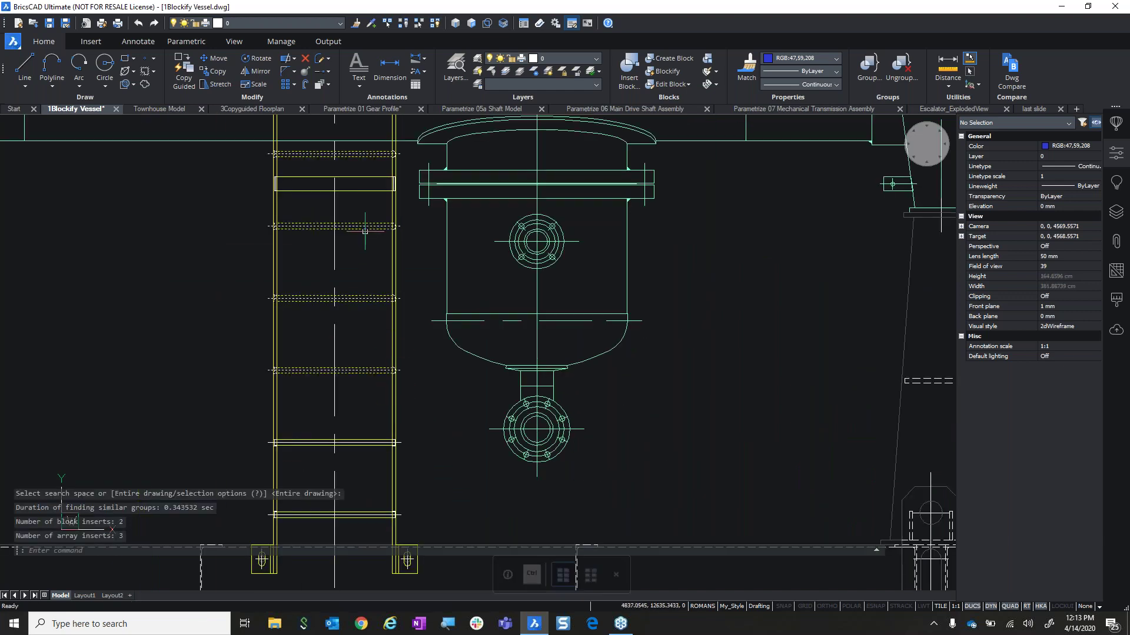
pyautogui.moveTo(366, 227)
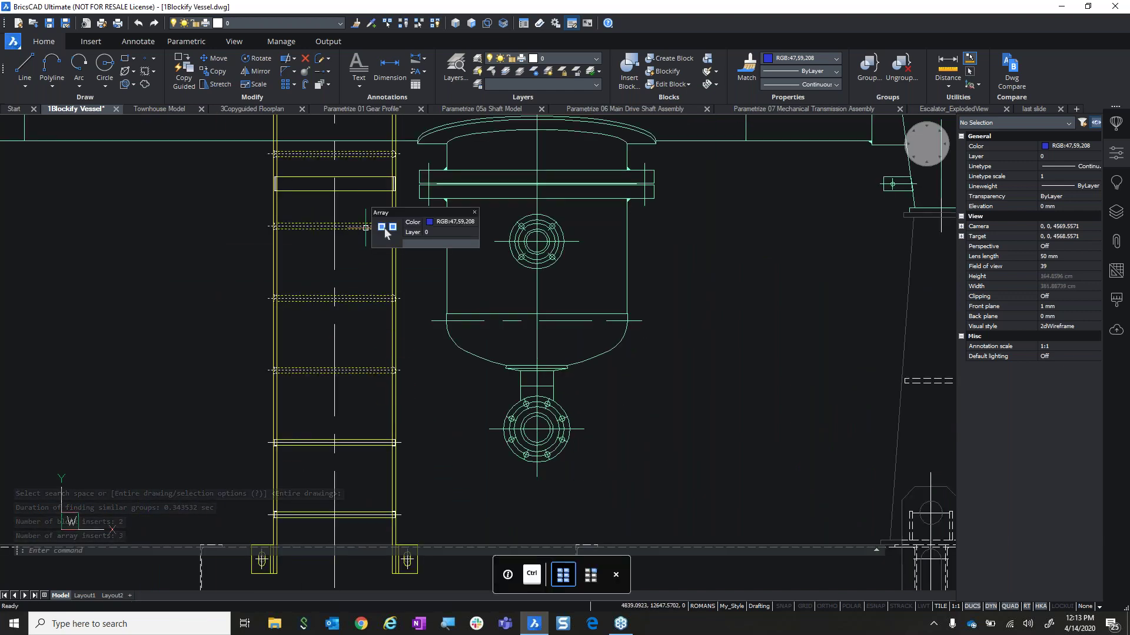
pyautogui.scroll(-3, 385, 232)
pyautogui.moveTo(520, 284); pyautogui.dragTo(500, 272, button='middle')
# Set the ladder detail's rung array to 6 rows, then back to 15 rows.
pyautogui.scroll(-3, 499, 272)
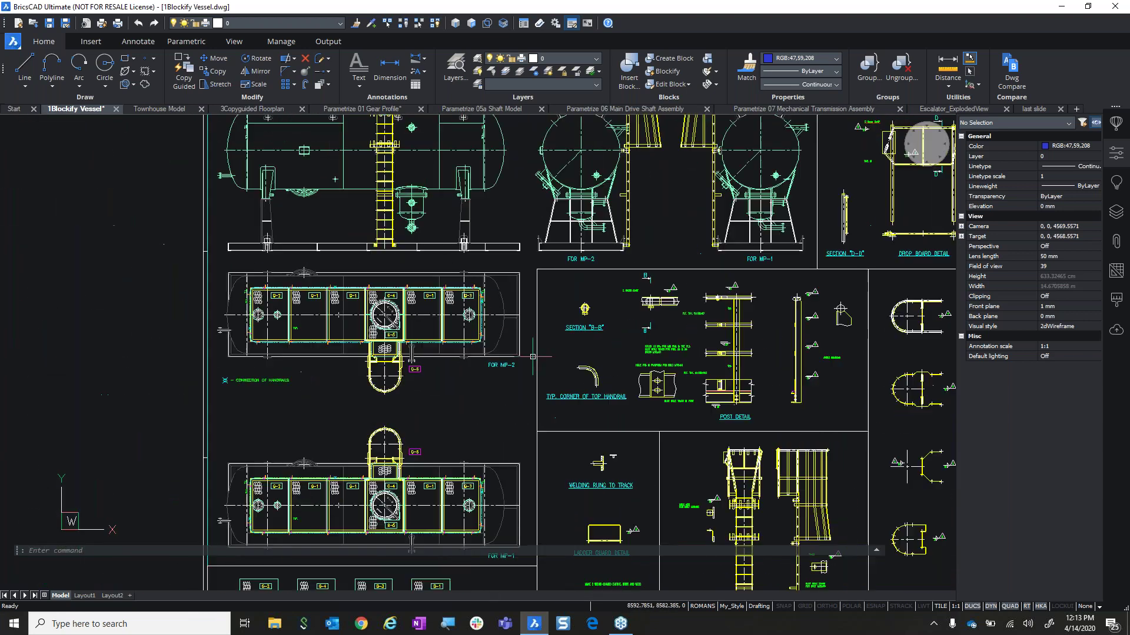
pyautogui.moveTo(694, 329); pyautogui.dragTo(520, 331, button='middle')
pyautogui.scroll(4, 520, 330)
pyautogui.scroll(3, 520, 331)
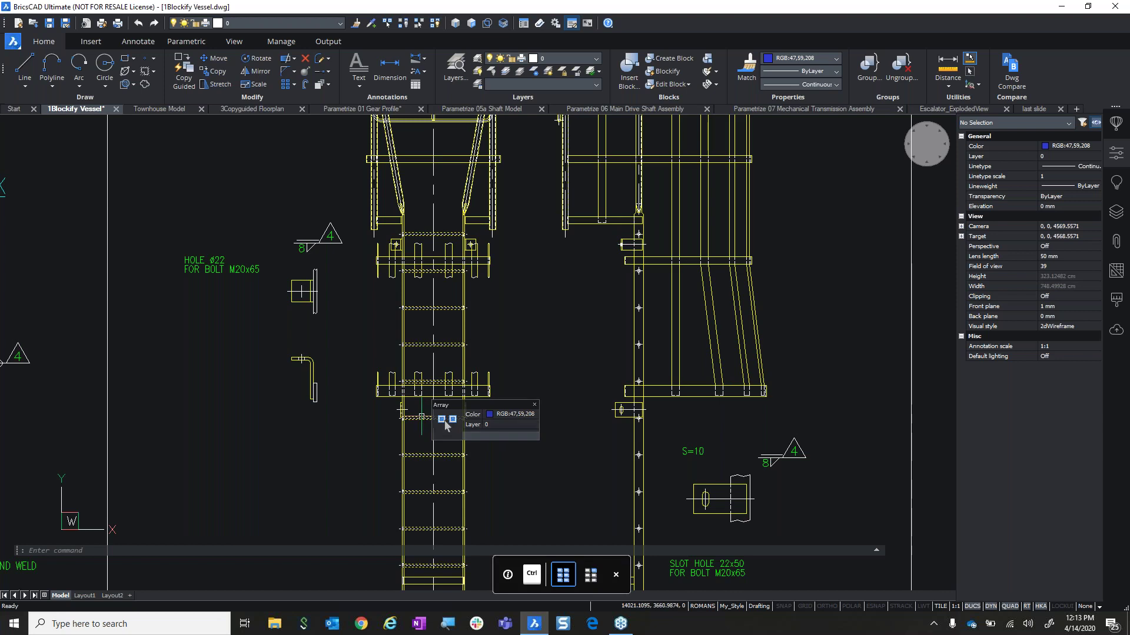
pyautogui.click(444, 425)
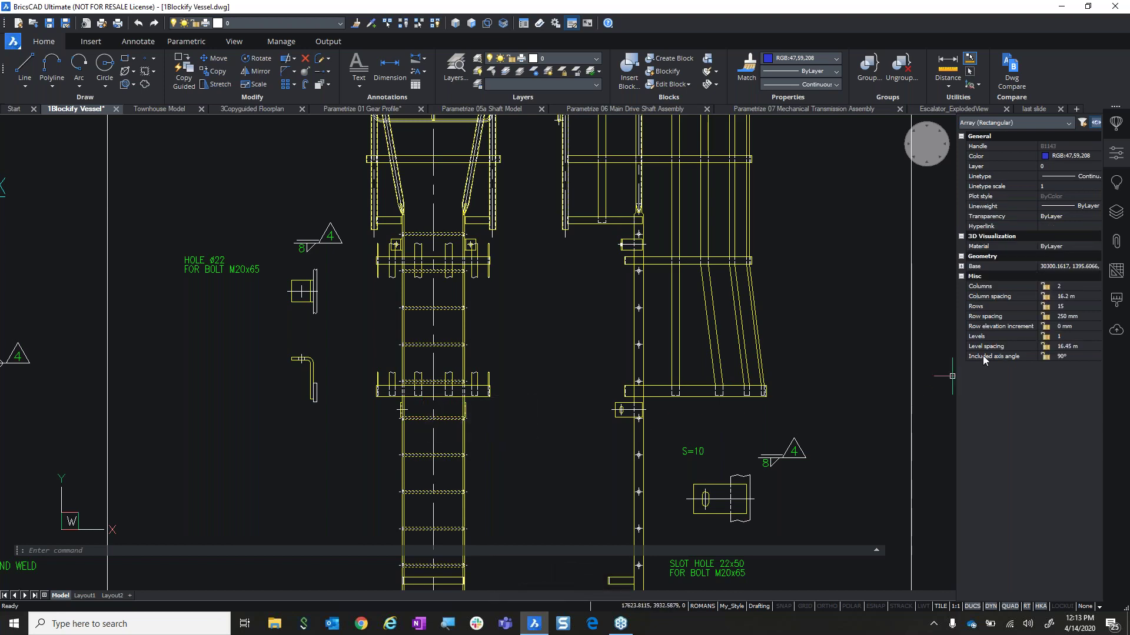
pyautogui.click(1071, 308)
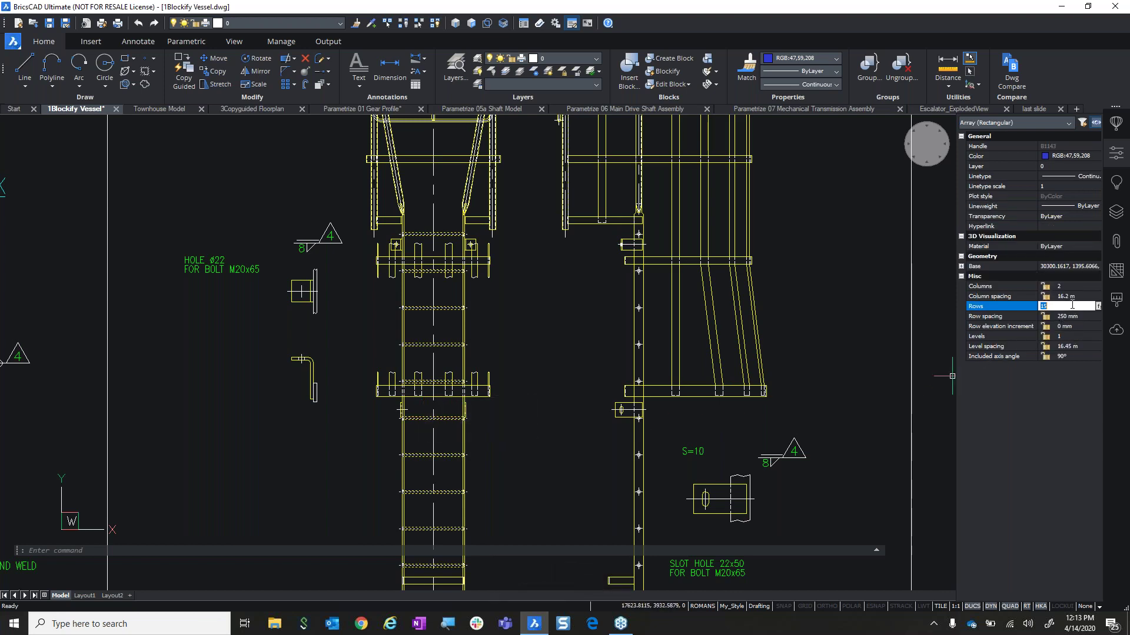
pyautogui.press('Return')
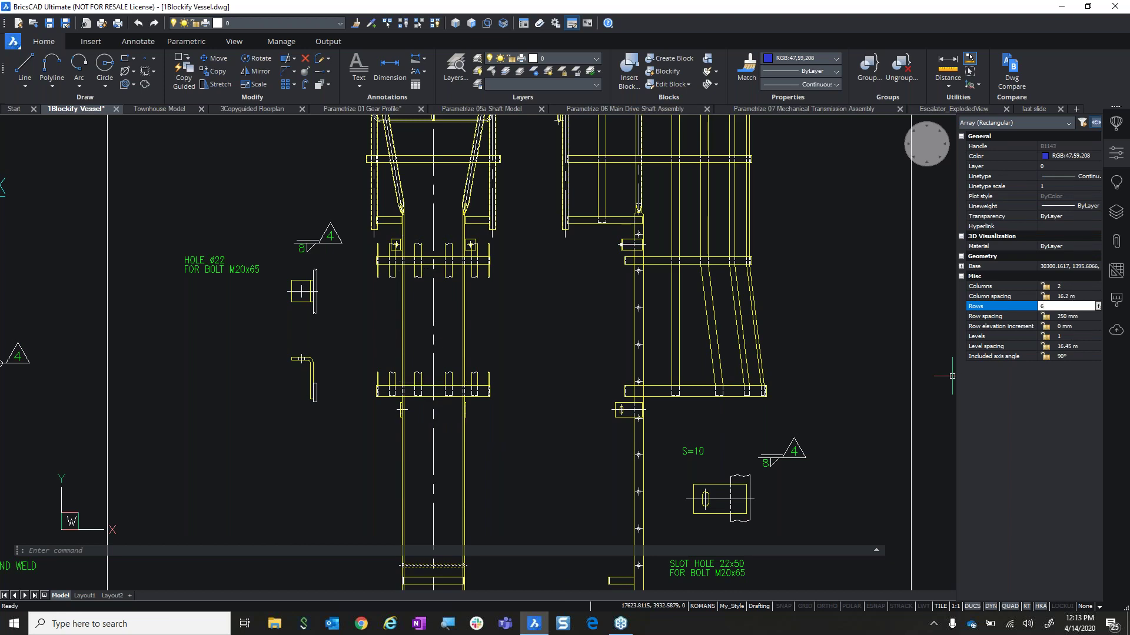
pyautogui.write('15')
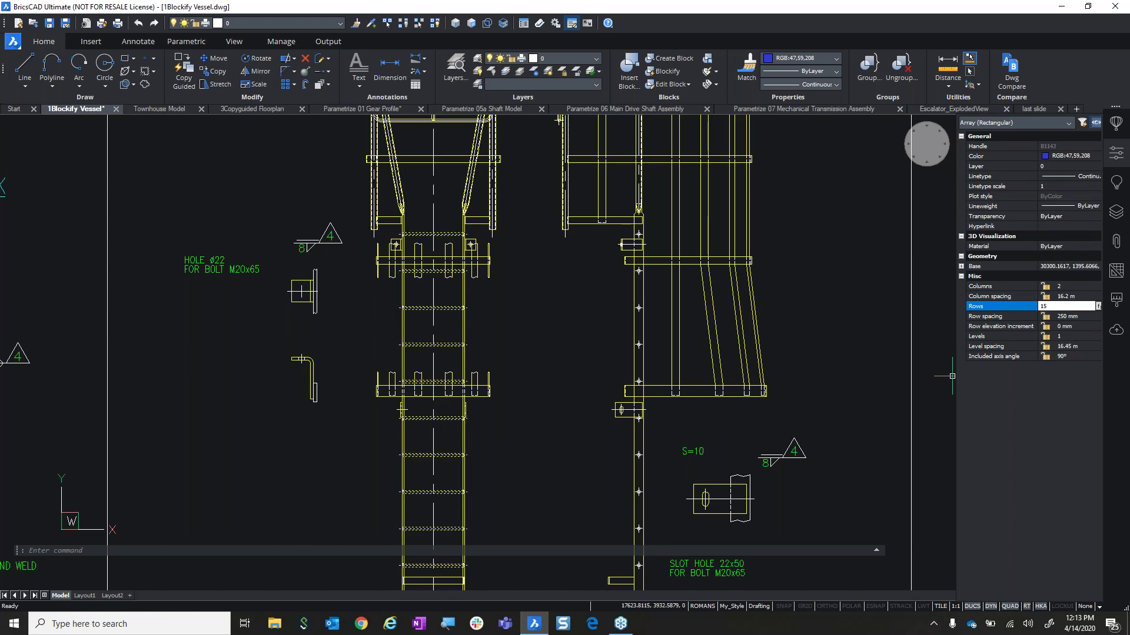
# Deselect the ladder array and frame the vessel views together with the 3-D vessel model.
pyautogui.press('Escape')
pyautogui.scroll(-5, 507, 352)
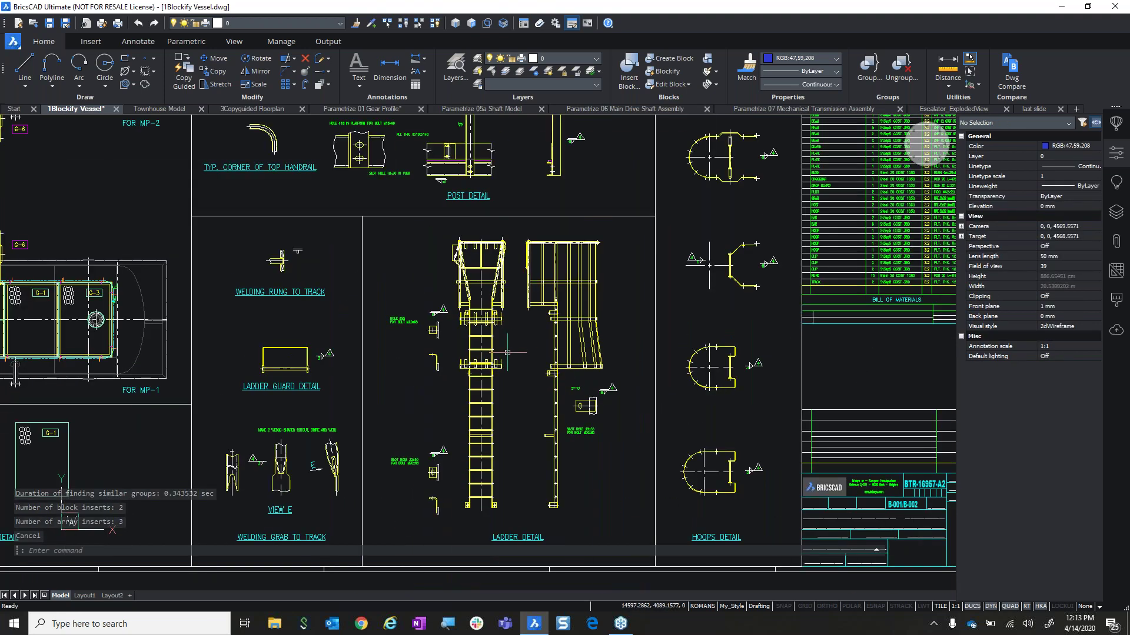
pyautogui.scroll(-3, 507, 352)
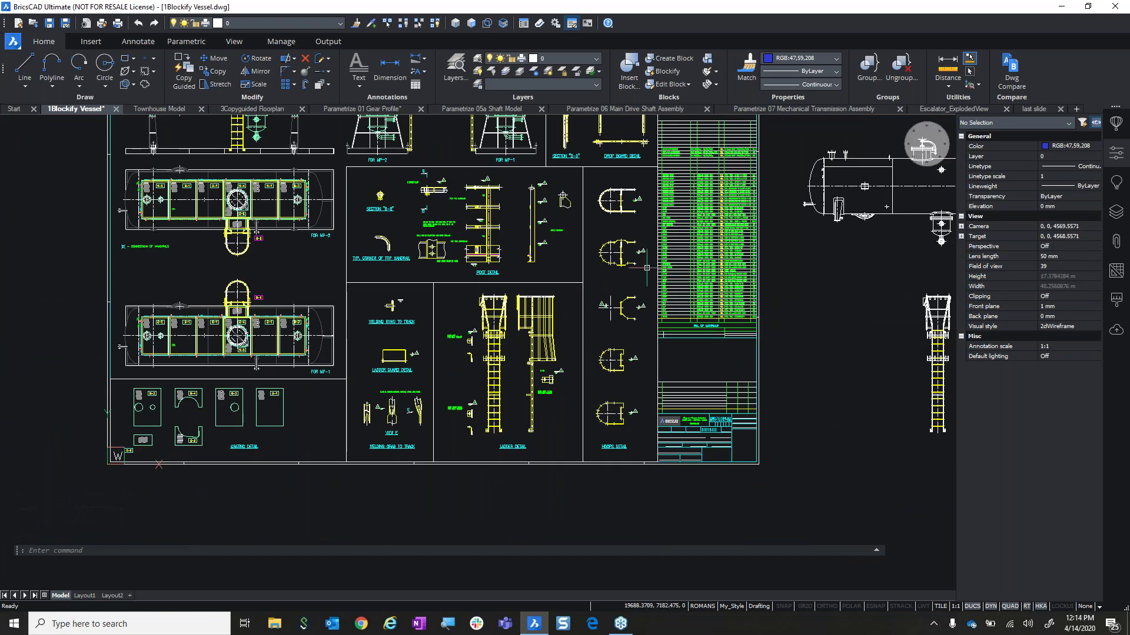
pyautogui.moveTo(647, 267)
pyautogui.mouseDown(button='middle')
pyautogui.moveTo(593, 324)
pyautogui.moveTo(259, 341)
pyautogui.mouseUp(button='middle')
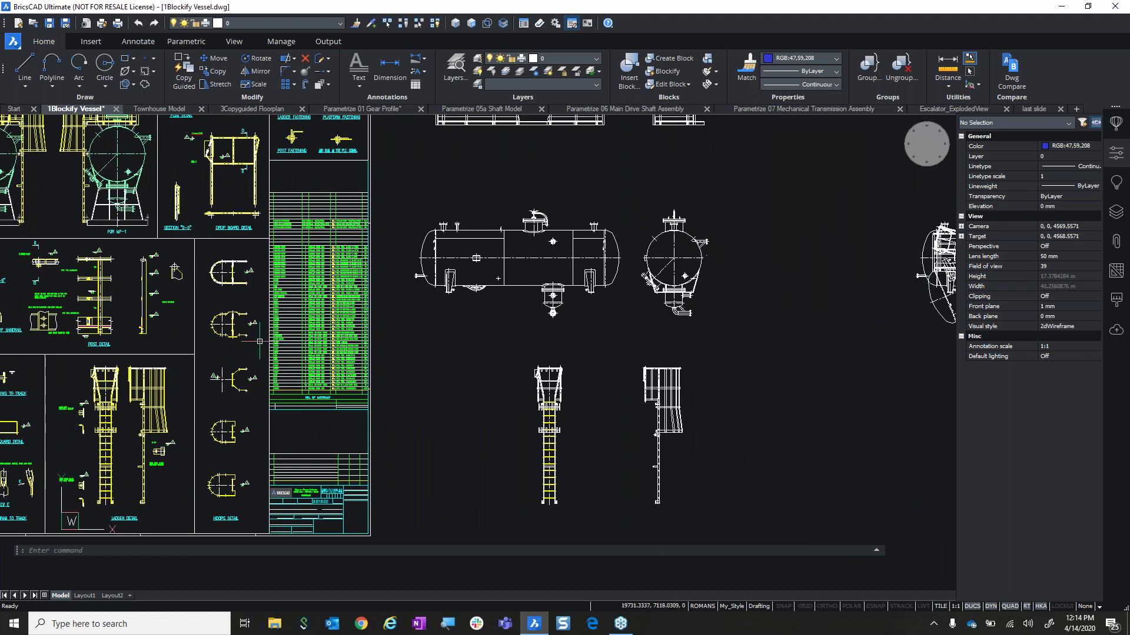
pyautogui.scroll(-2, 259, 341)
pyautogui.moveTo(605, 298); pyautogui.dragTo(467, 297, button='middle')
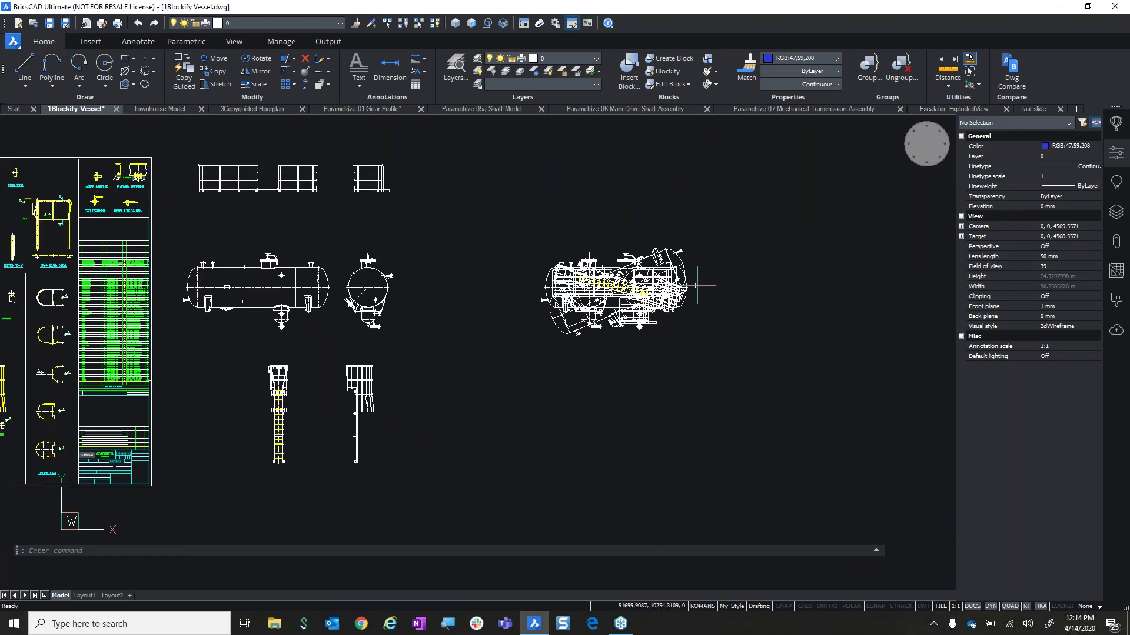
pyautogui.scroll(4, 697, 285)
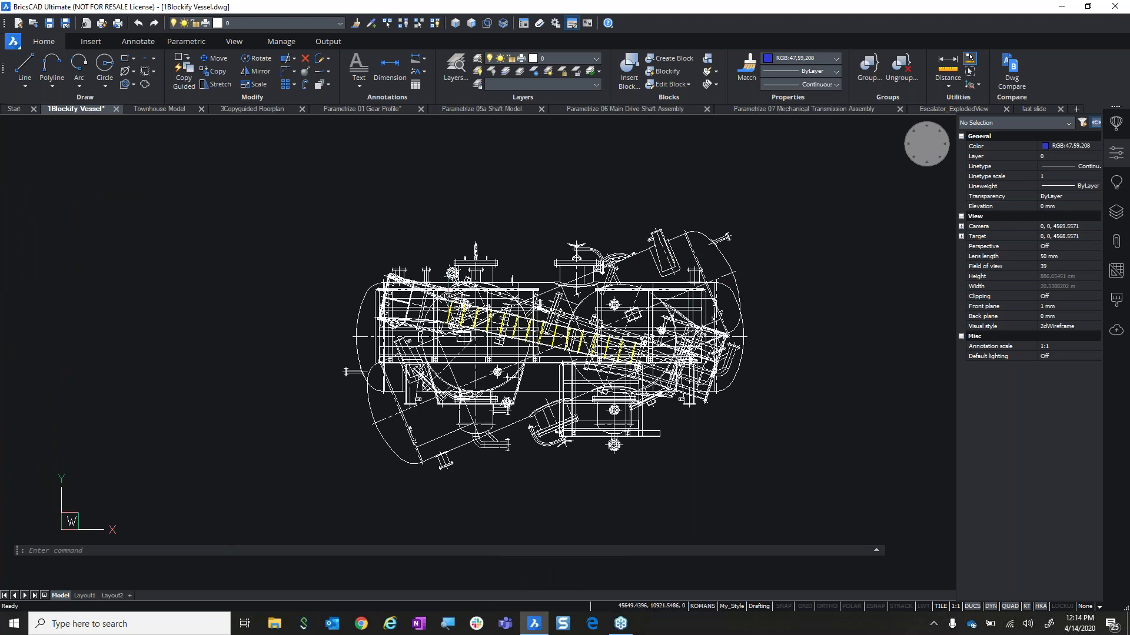
pyautogui.moveTo(577, 295)
pyautogui.scroll(-3, 593, 309)
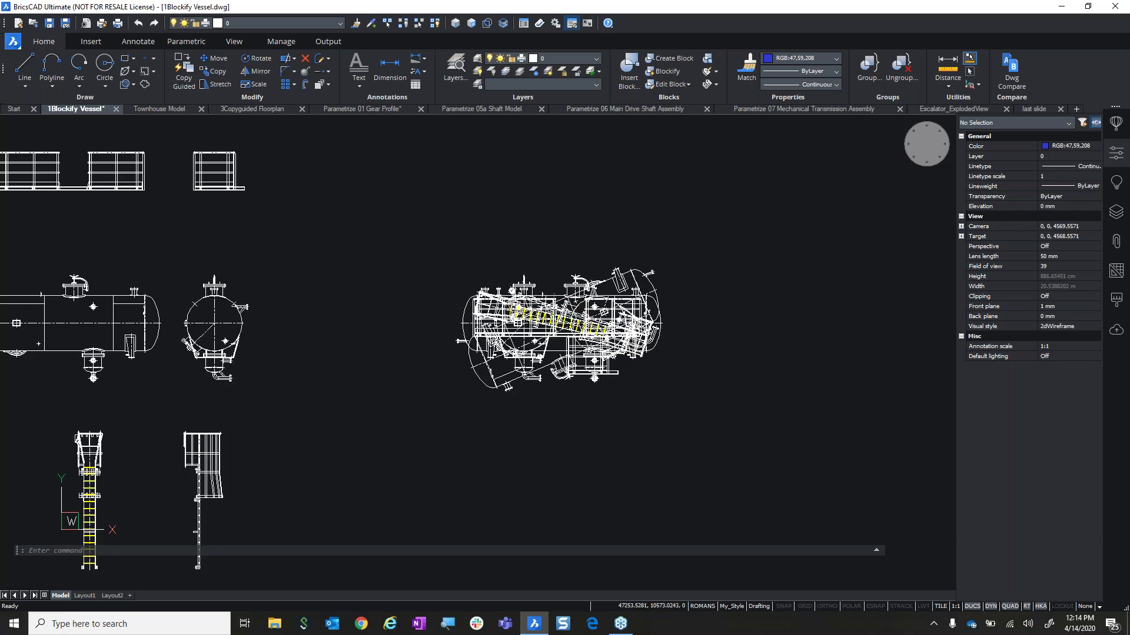
pyautogui.moveTo(432, 290)
pyautogui.mouseDown(button='middle')
pyautogui.moveTo(513, 261)
pyautogui.moveTo(524, 245)
pyautogui.mouseUp(button='middle')
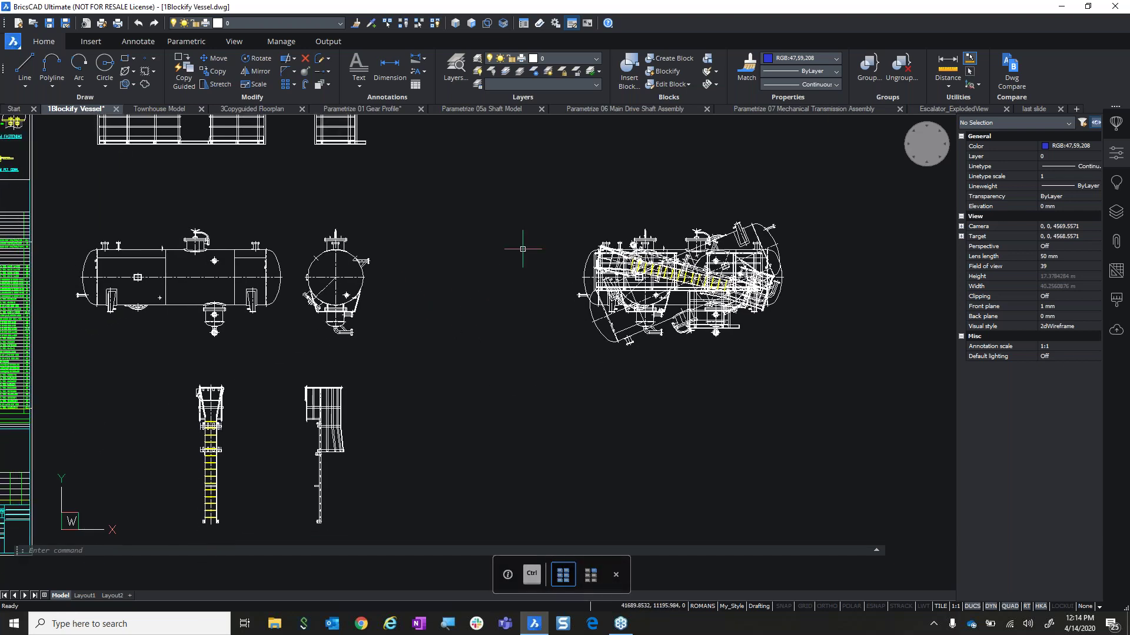
pyautogui.scroll(-2, 506, 255)
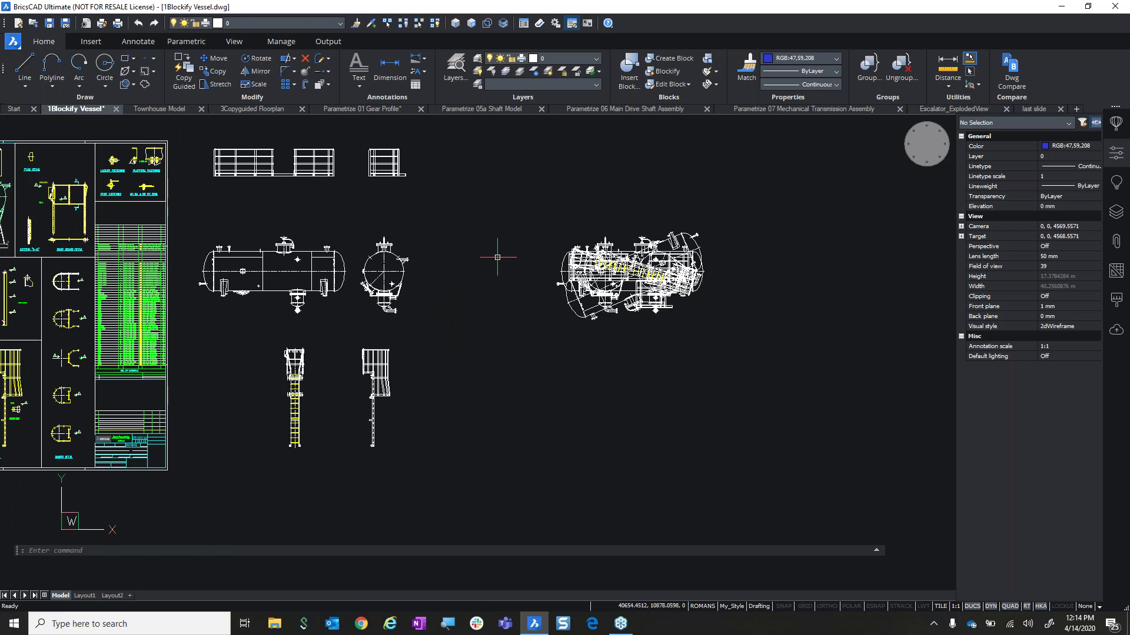
pyautogui.click(200, 135)
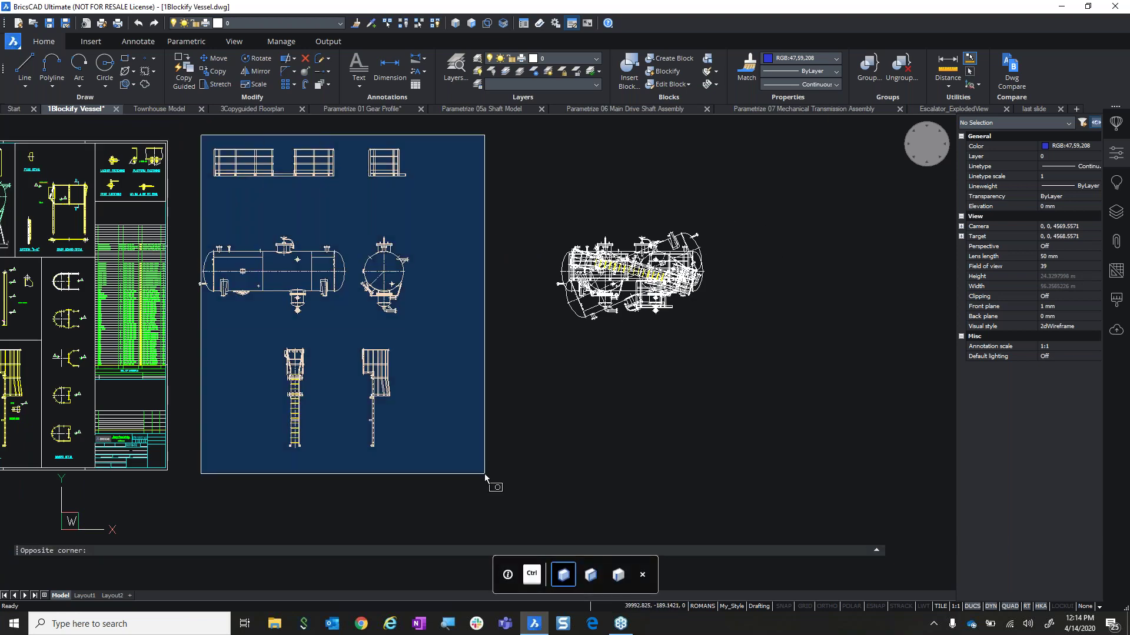
pyautogui.click(763, 460)
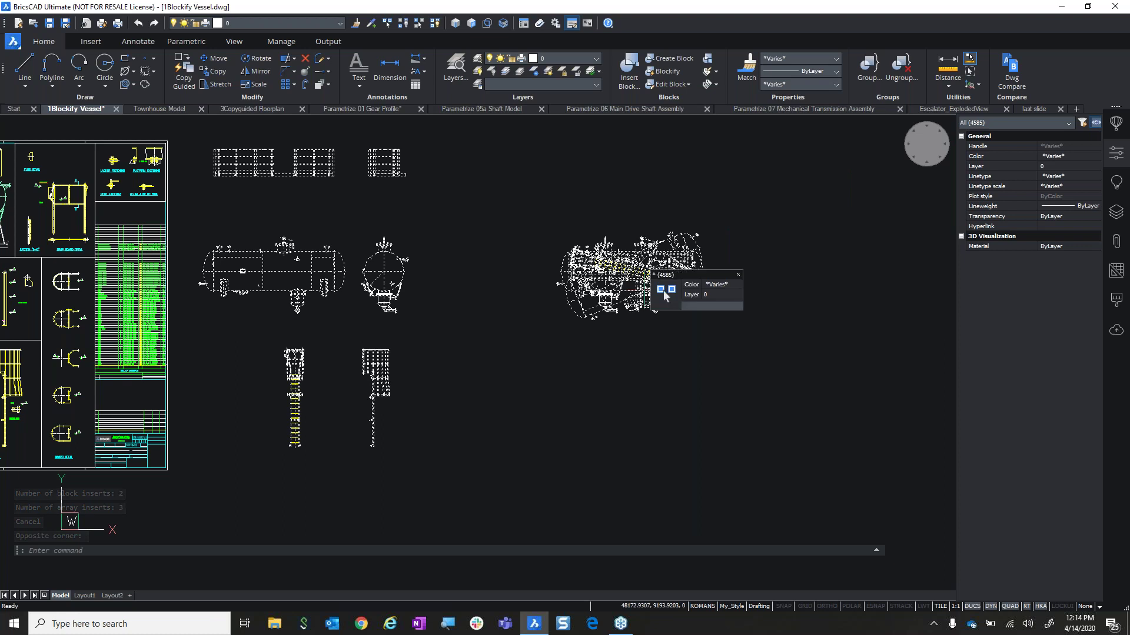
pyautogui.press('Escape')
pyautogui.scroll(3, 685, 270)
pyautogui.scroll(-1, 686, 271)
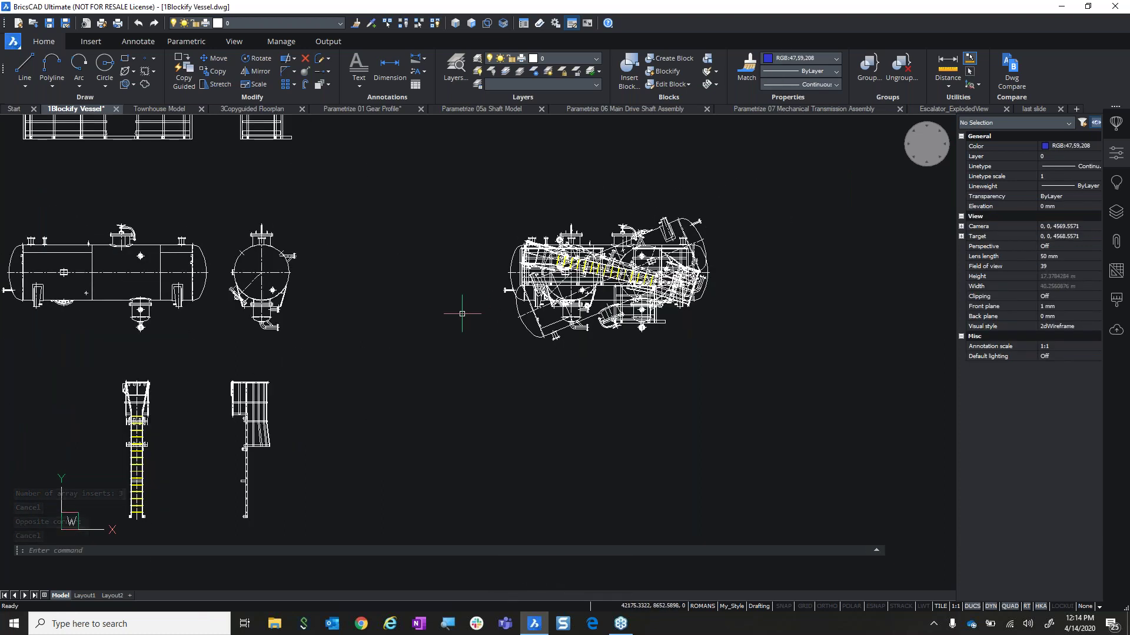
# Blockify equal solids across the entire drawing, turning vessel parts into blocks such as vessel_side.
pyautogui.click(666, 71)
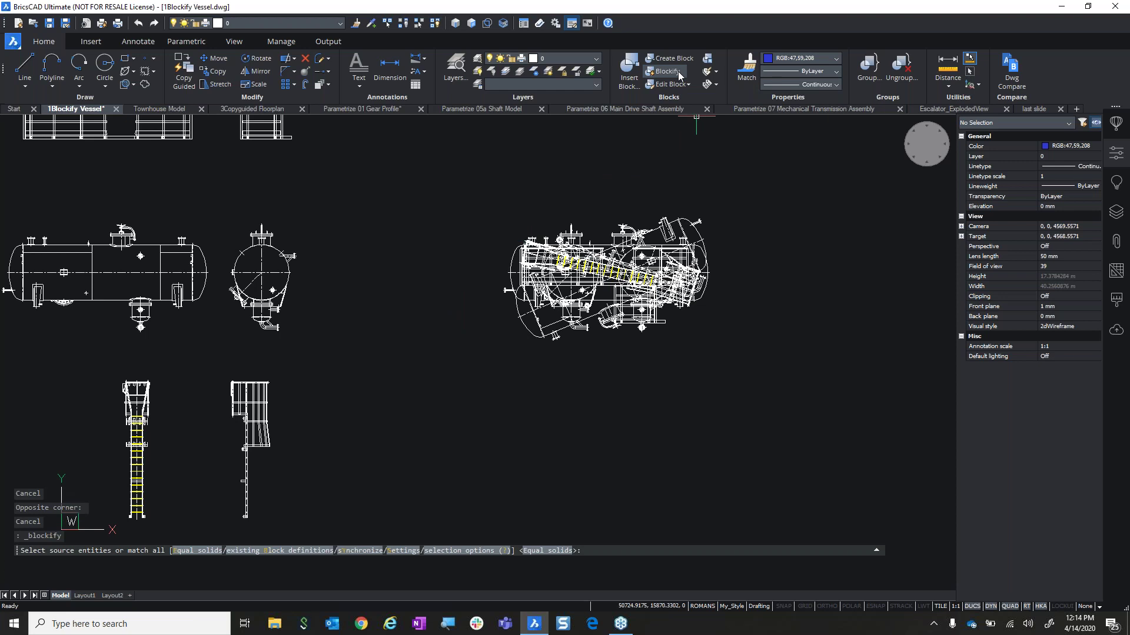
pyautogui.press('Return')
pyautogui.press('Return')
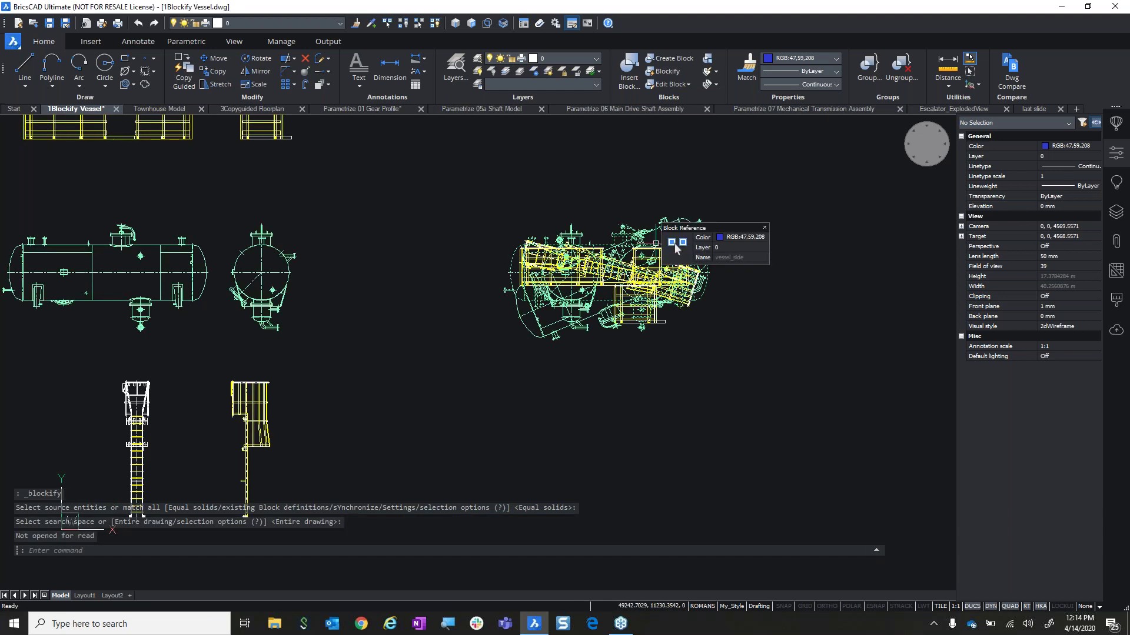
pyautogui.scroll(4, 716, 321)
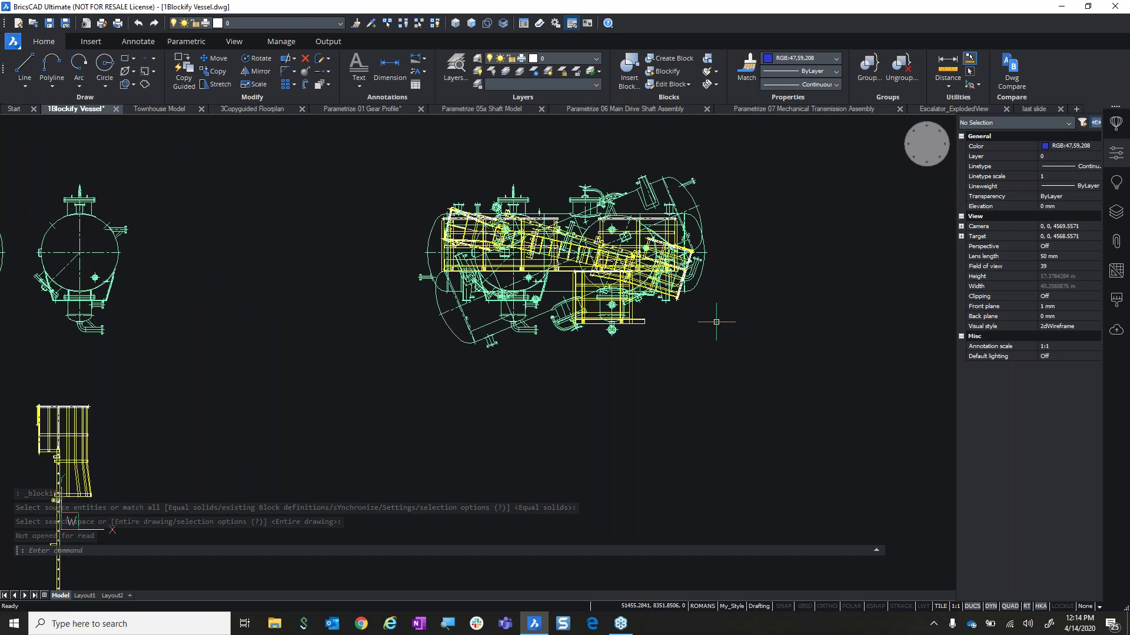
# Move one vessel block to the lower right and another to the upper left.
pyautogui.moveTo(716, 322); pyautogui.dragTo(716, 346, button='middle')
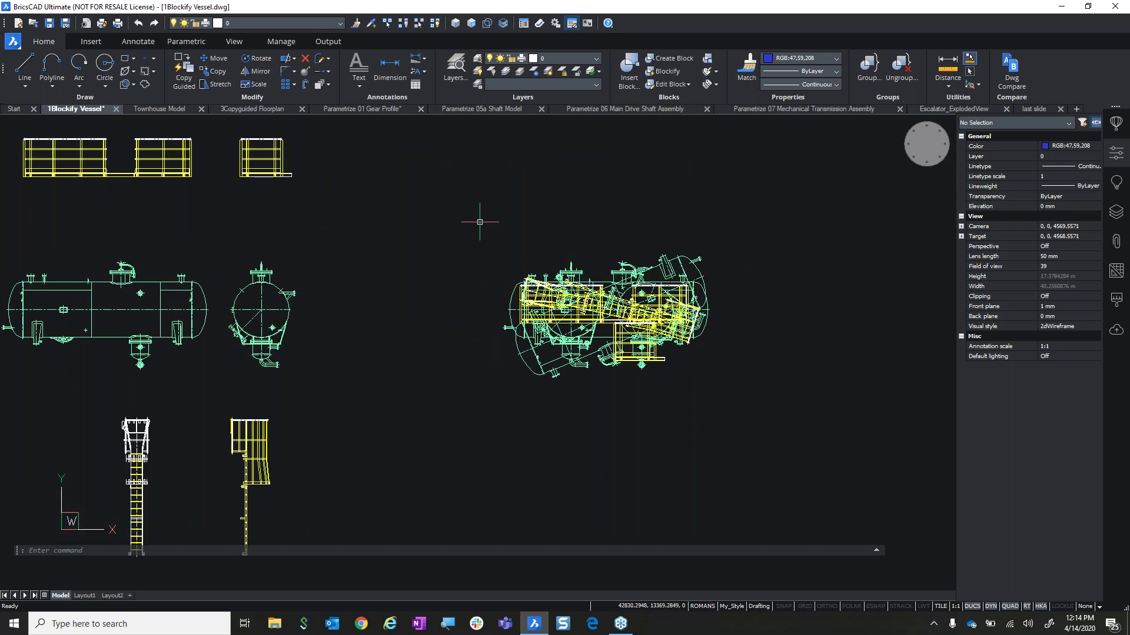
pyautogui.moveTo(480, 222); pyautogui.dragTo(748, 412)
pyautogui.scroll(3, 687, 339)
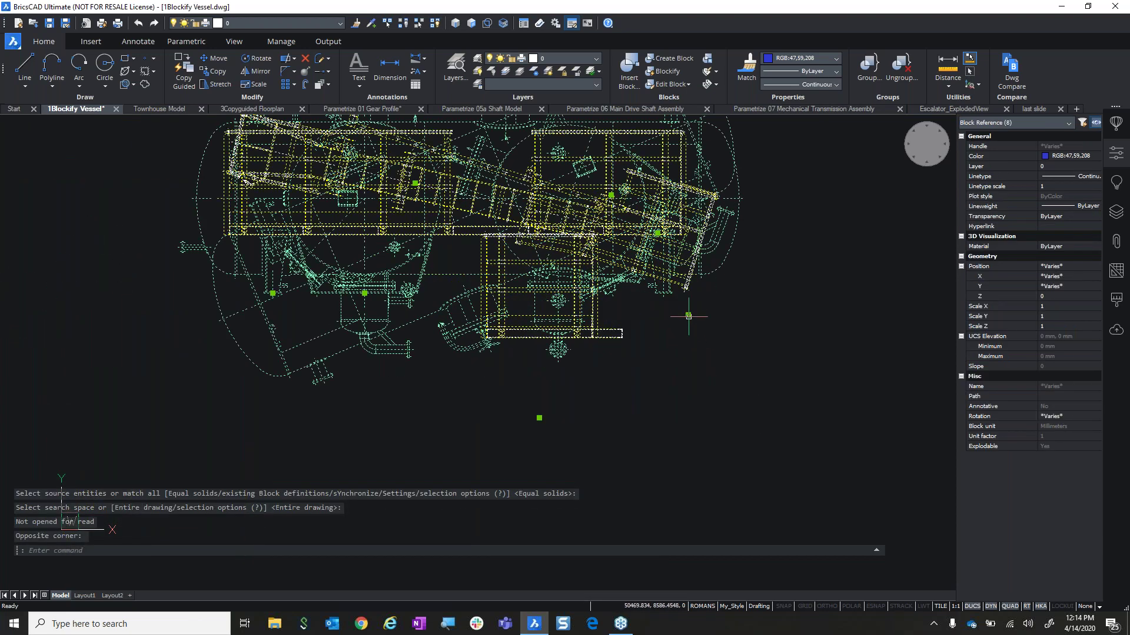
pyautogui.click(688, 316)
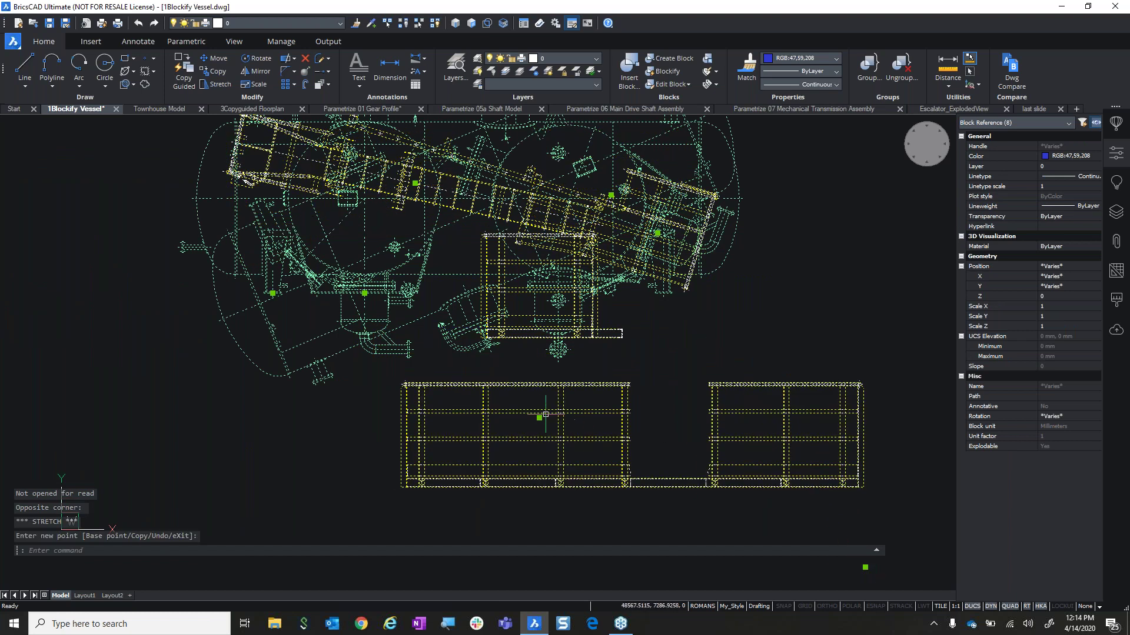
pyautogui.press('Escape')
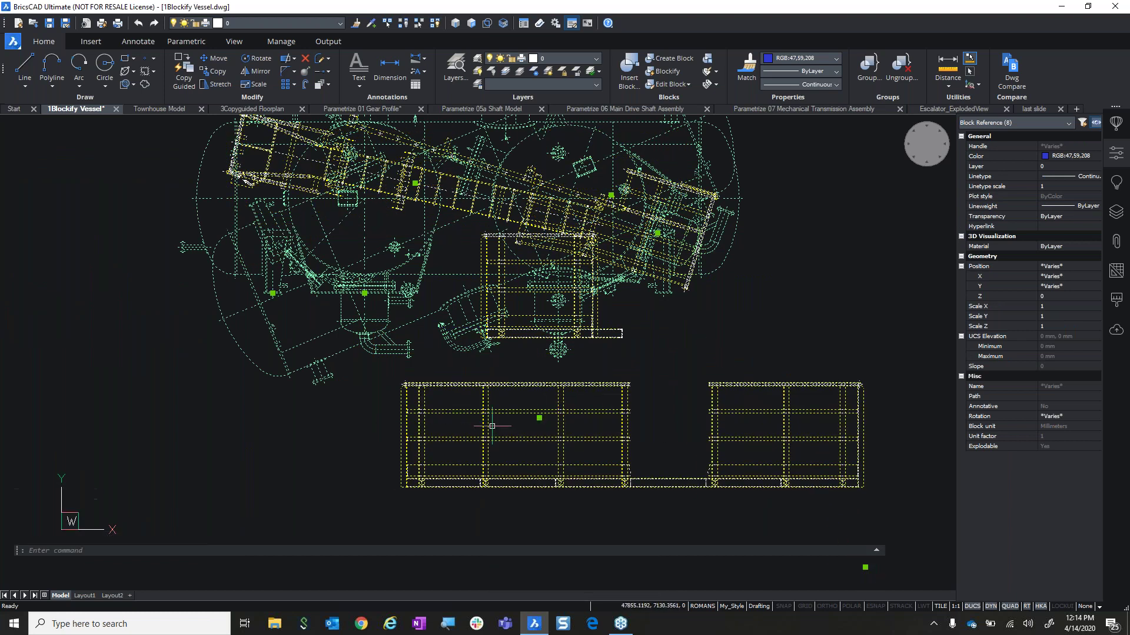
pyautogui.click(539, 418)
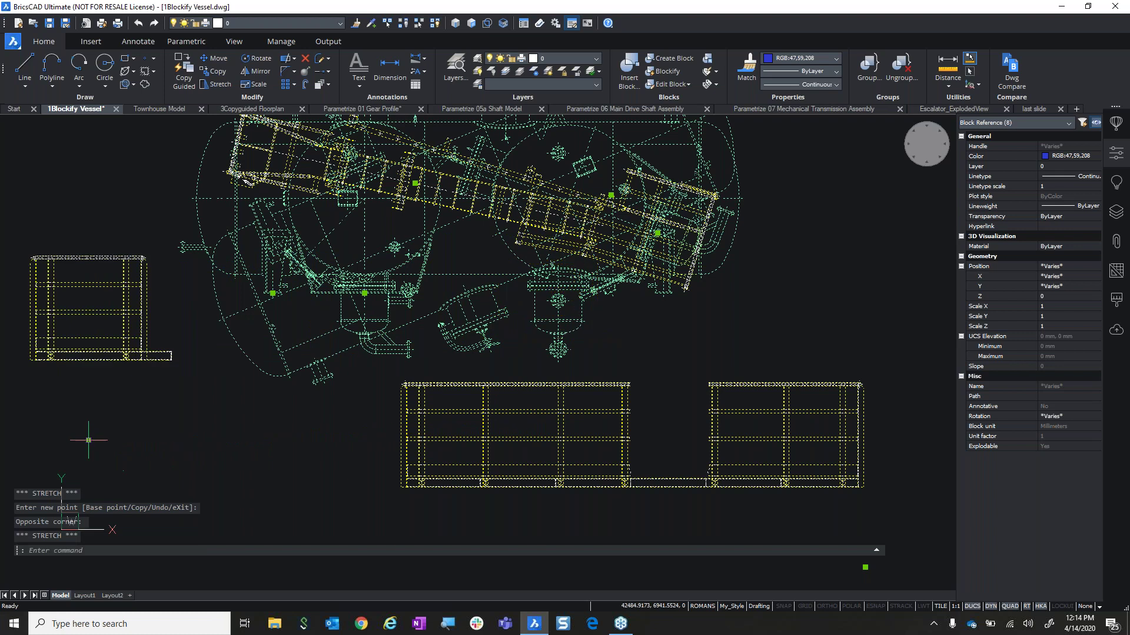
pyautogui.scroll(-3, 283, 306)
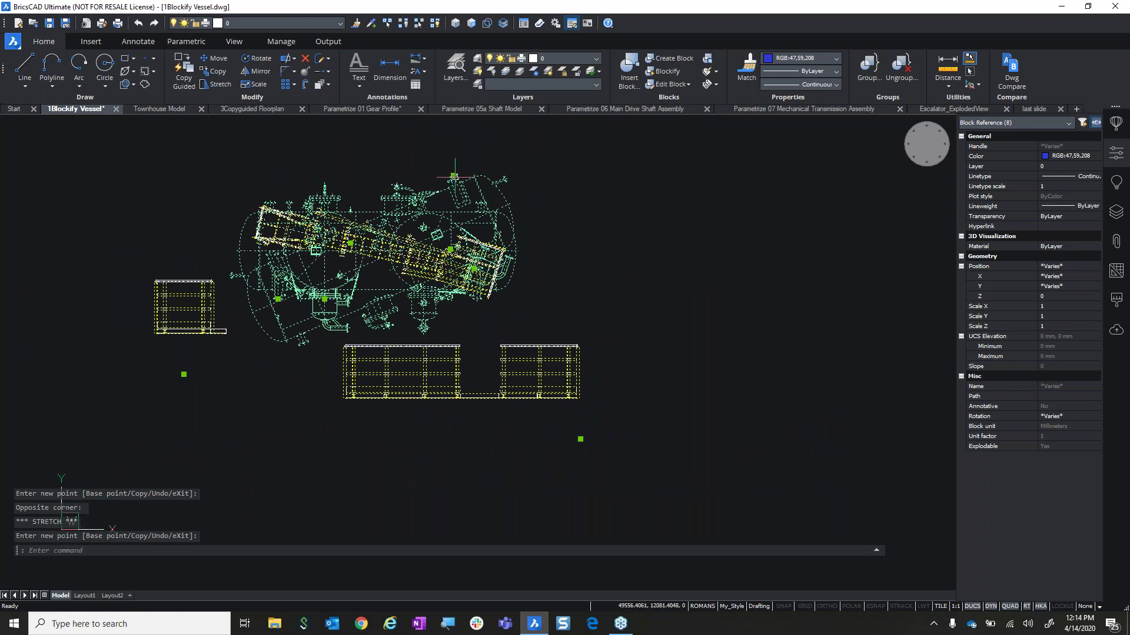
pyautogui.click(806, 291)
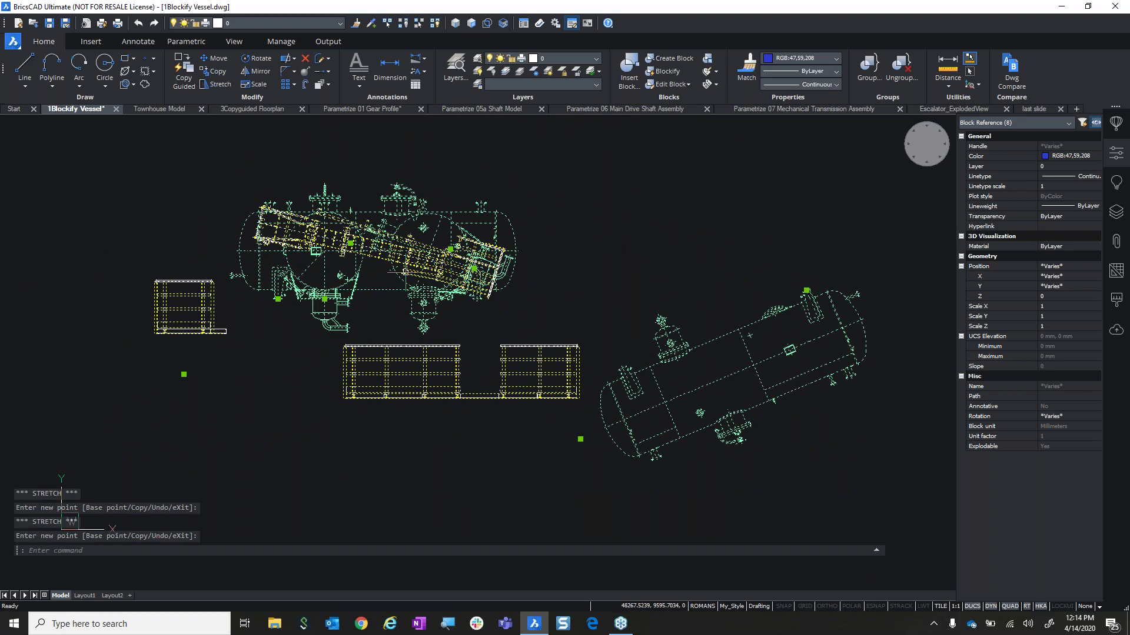
pyautogui.click(277, 299)
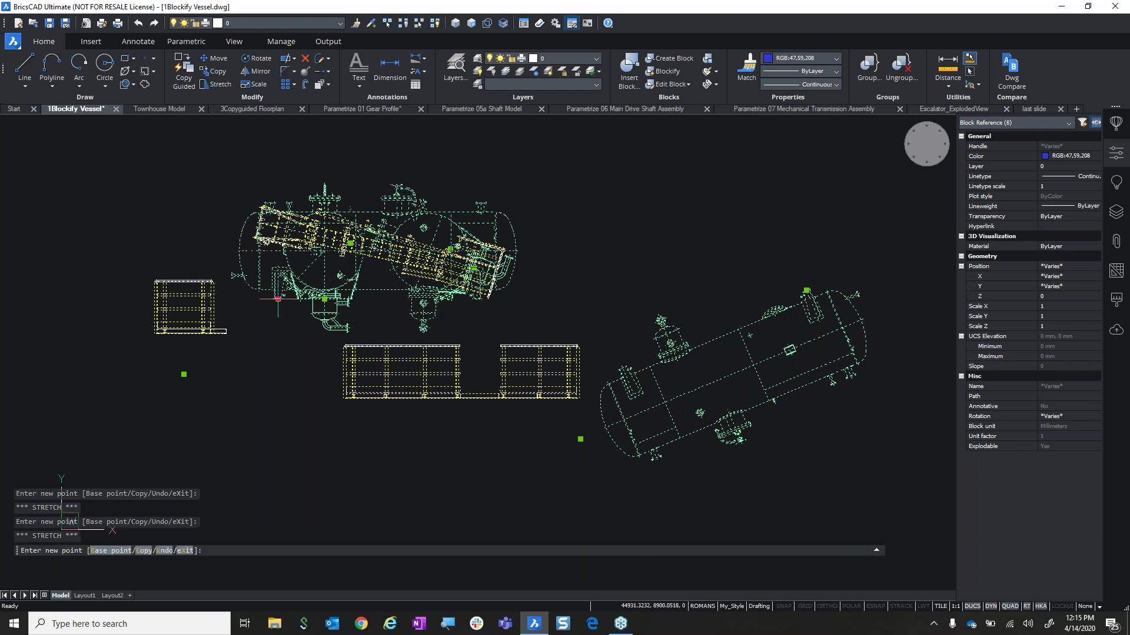
pyautogui.click(108, 222)
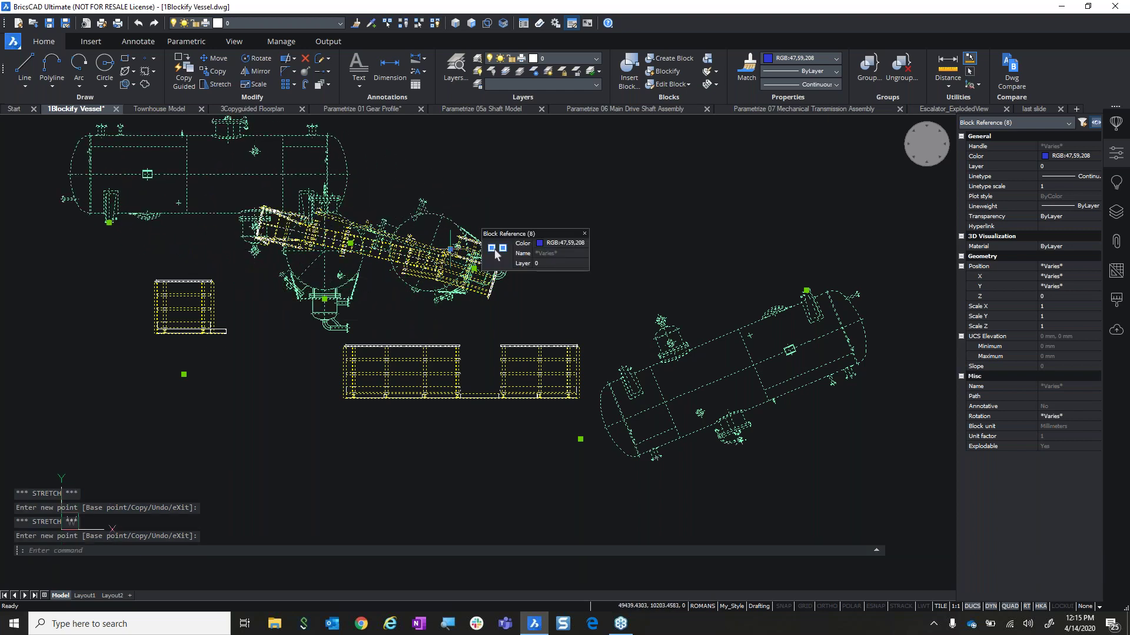
# Move the yellow platform block to the upper right and the round vessel lower, then deselect.
pyautogui.click(473, 268)
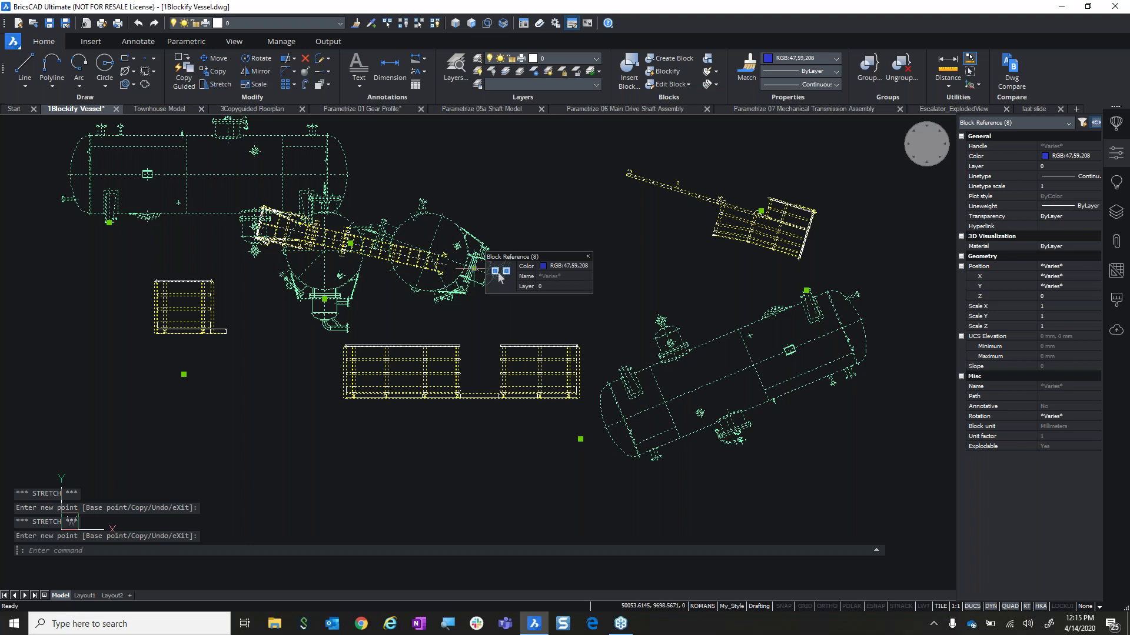
pyautogui.click(566, 226)
pyautogui.moveTo(363, 305)
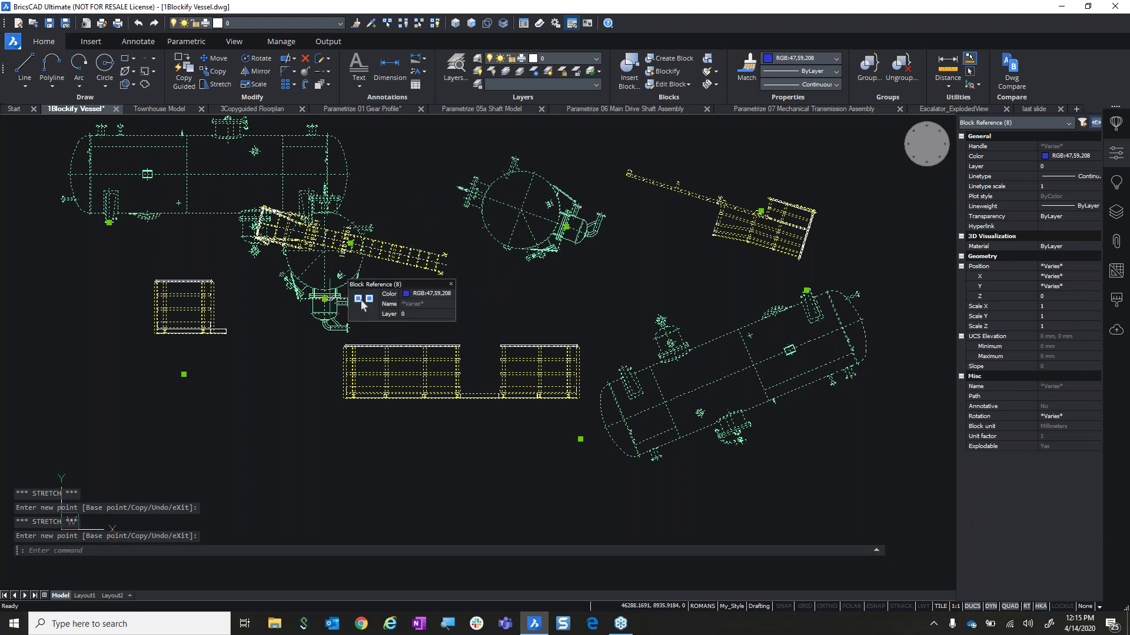
pyautogui.click(325, 299)
pyautogui.click(268, 468)
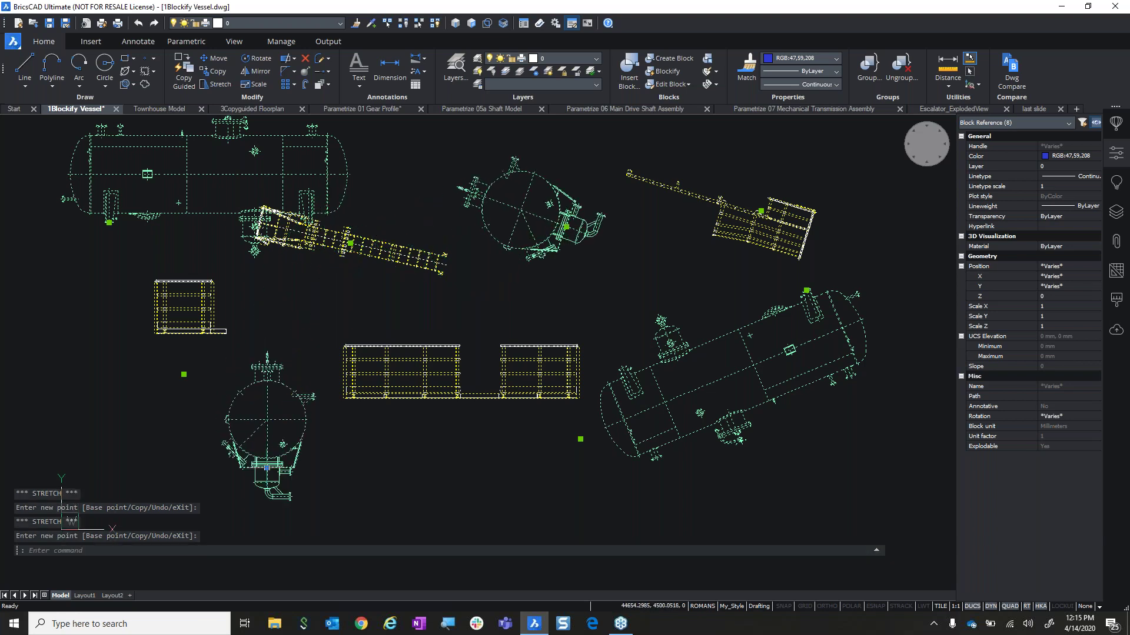
pyautogui.press('Escape')
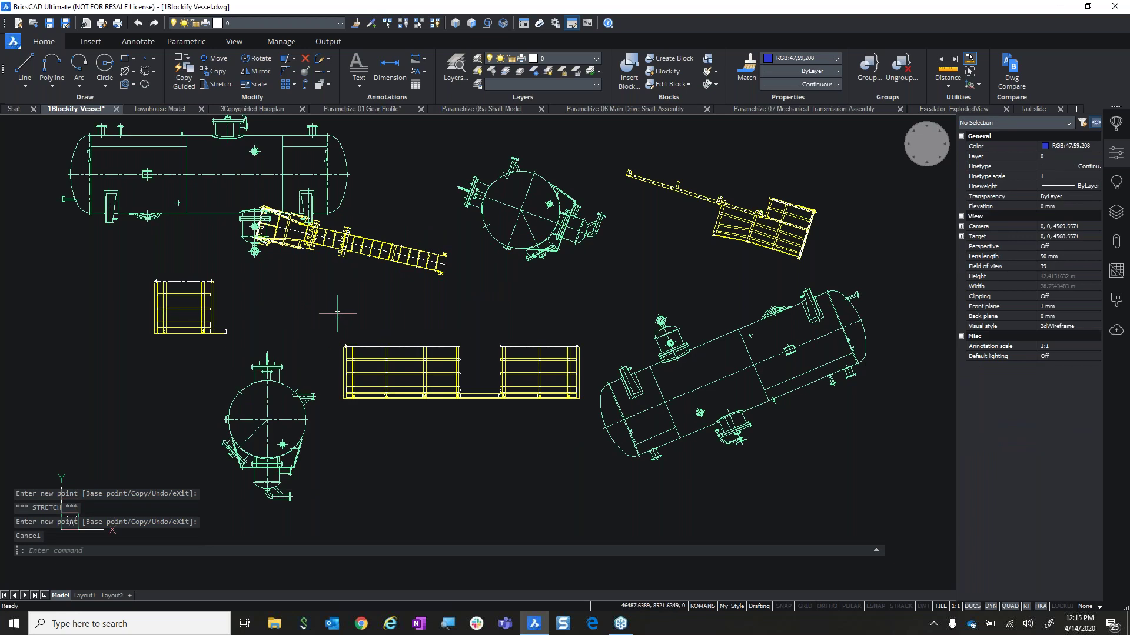
# Zoom out to the full drawing sheet and switch to the Townhouse Model drawing.
pyautogui.scroll(-2, 337, 314)
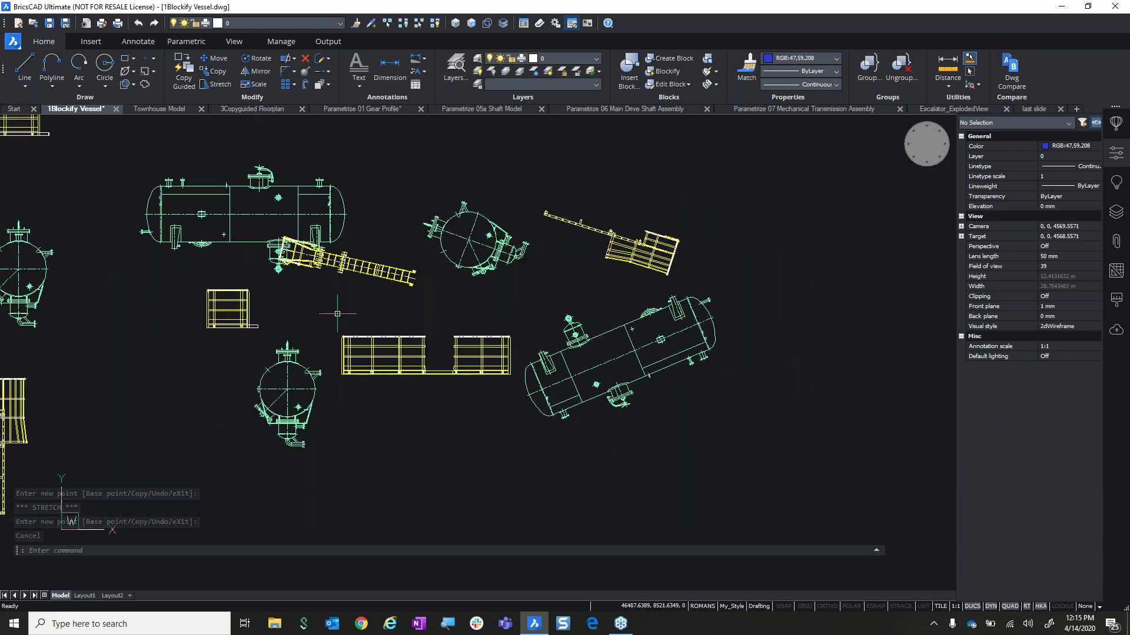
pyautogui.scroll(-3, 337, 314)
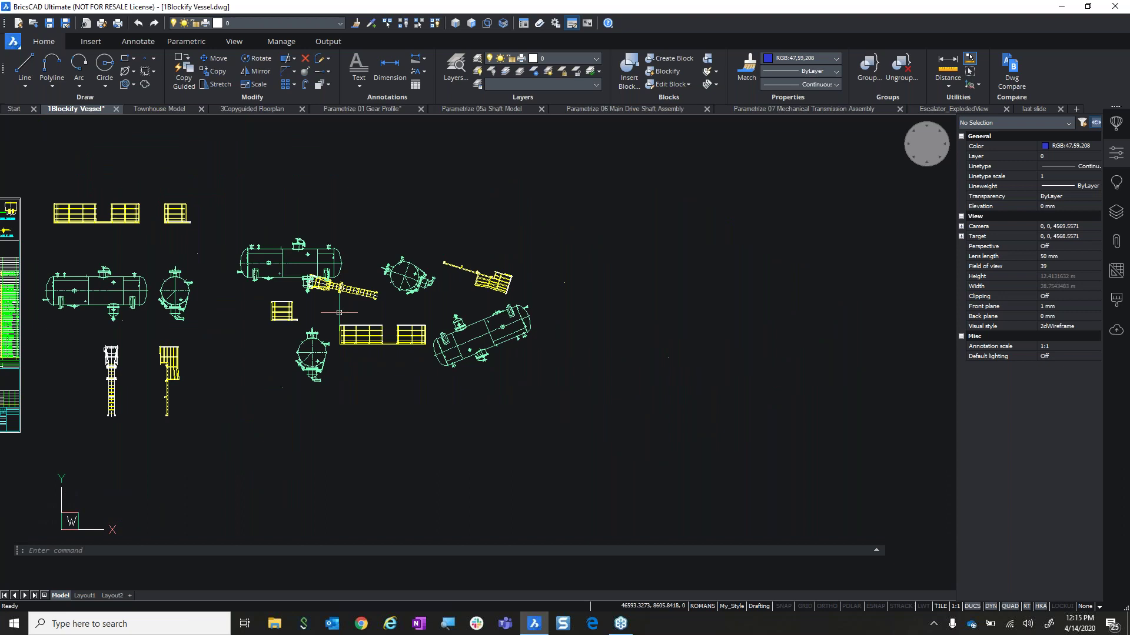
pyautogui.moveTo(337, 314); pyautogui.dragTo(649, 367, button='middle')
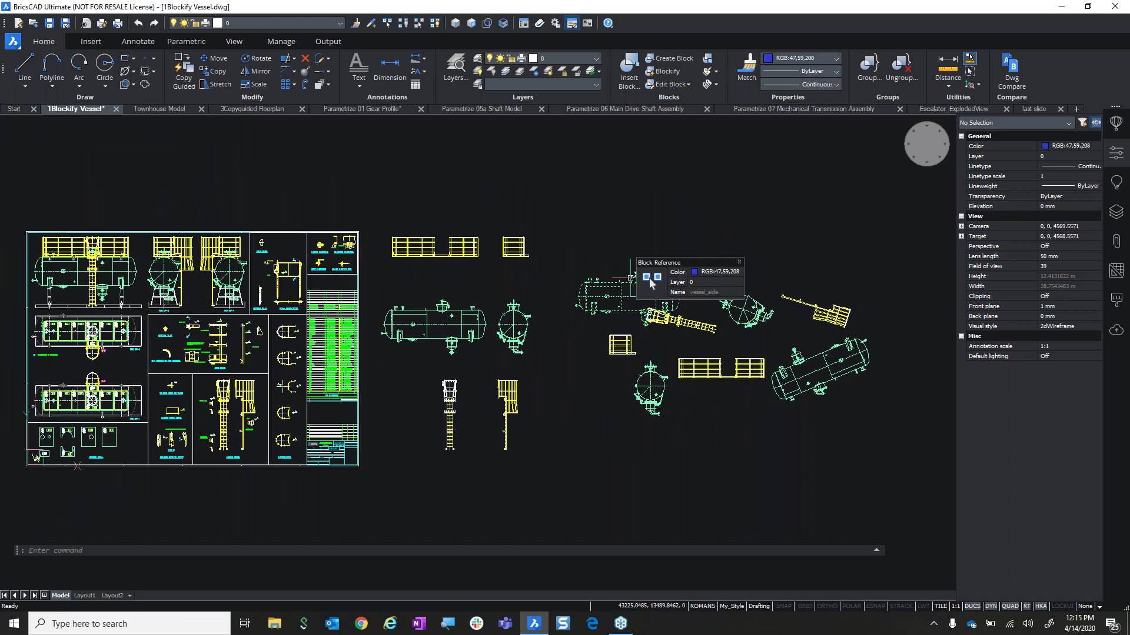
pyautogui.click(178, 109)
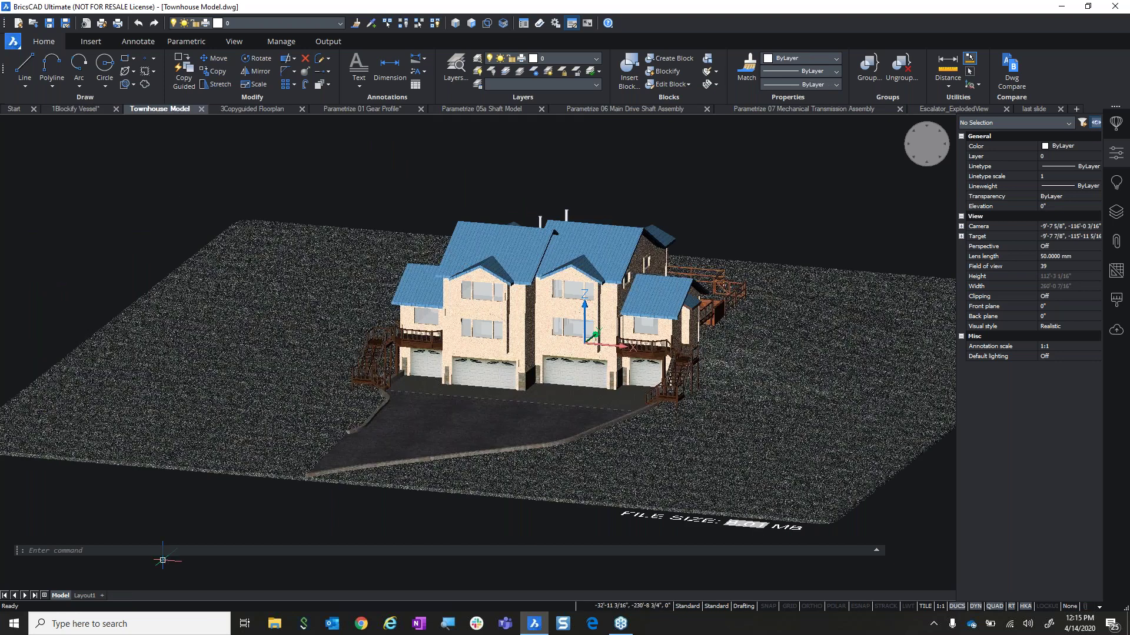
pyautogui.scroll(2, 656, 331)
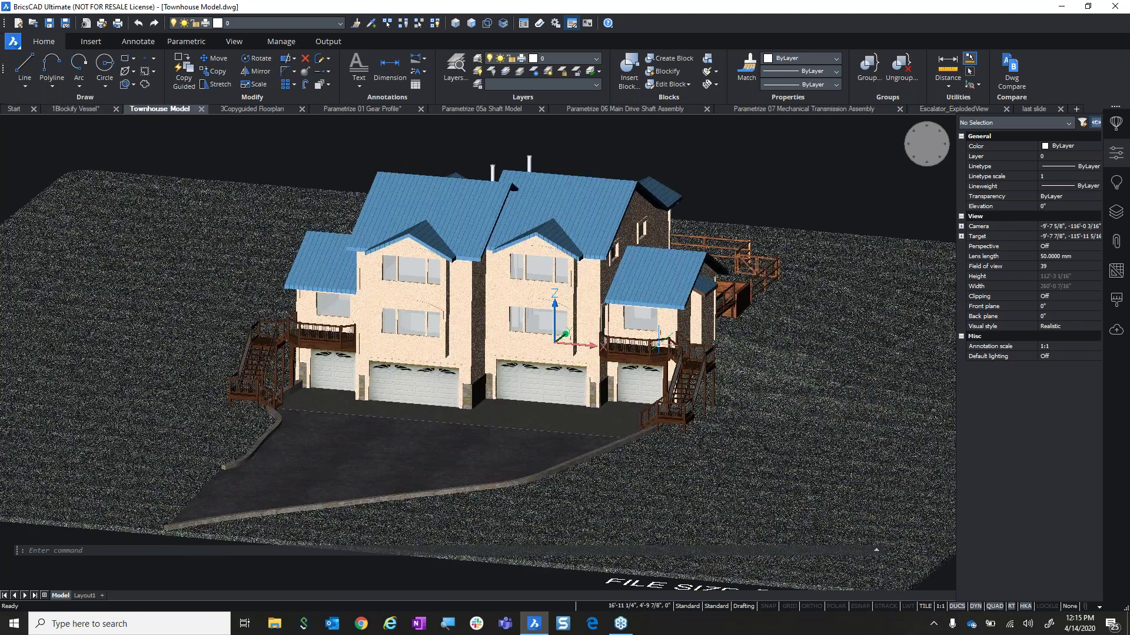
pyautogui.scroll(2, 696, 357)
pyautogui.scroll(-4, 696, 357)
pyautogui.scroll(2, 696, 357)
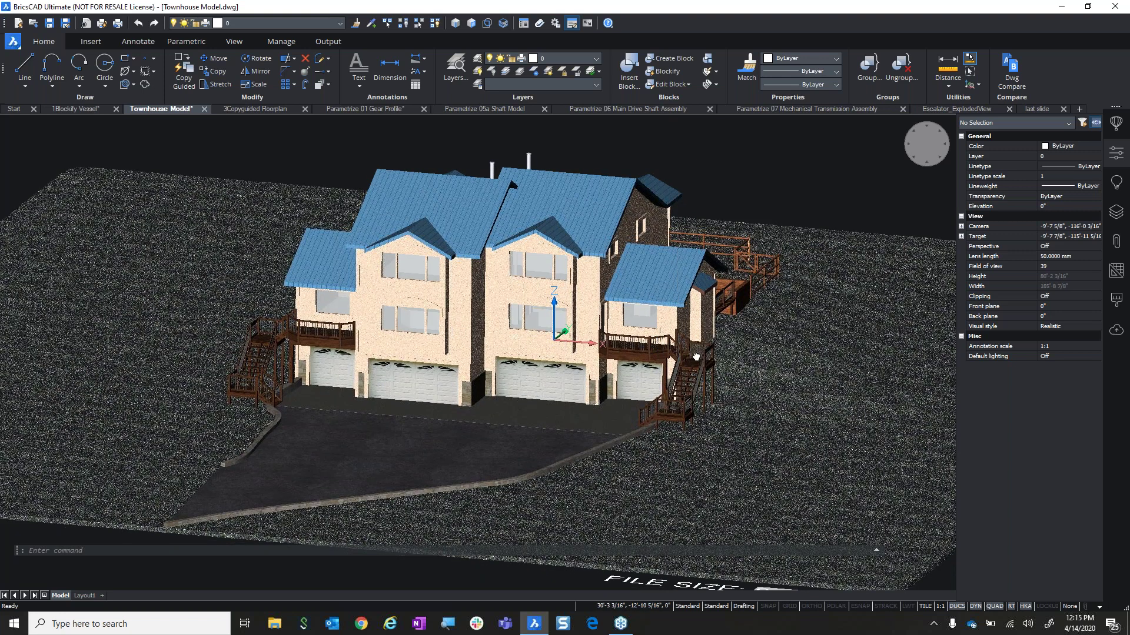
pyautogui.moveTo(696, 358); pyautogui.dragTo(776, 479, button='middle')
pyautogui.scroll(3, 737, 441)
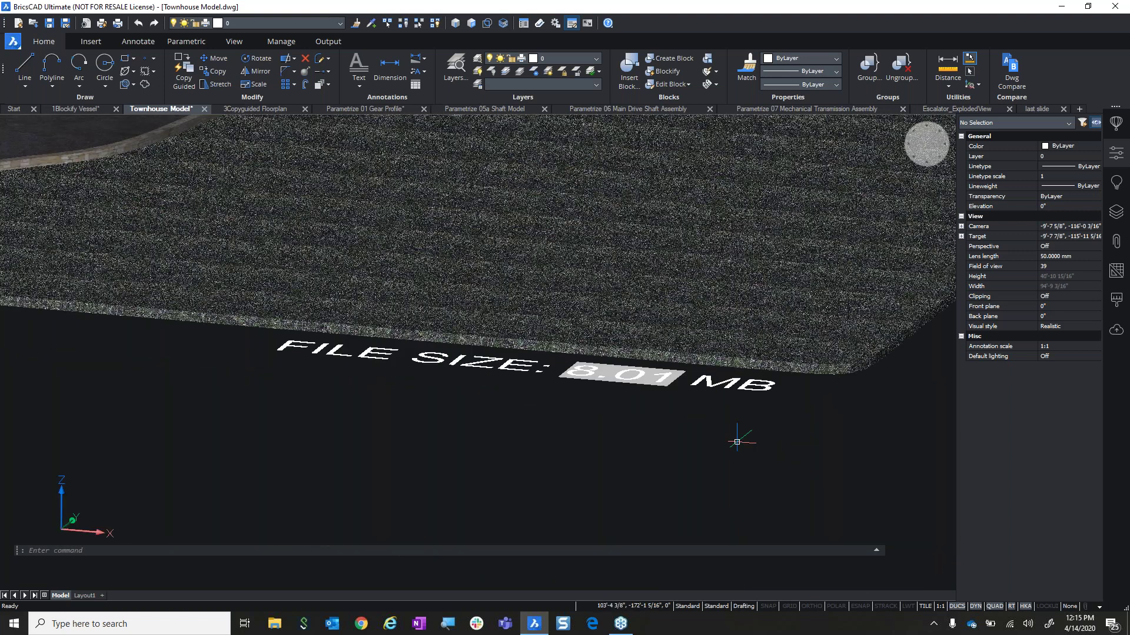
pyautogui.scroll(-5, 737, 442)
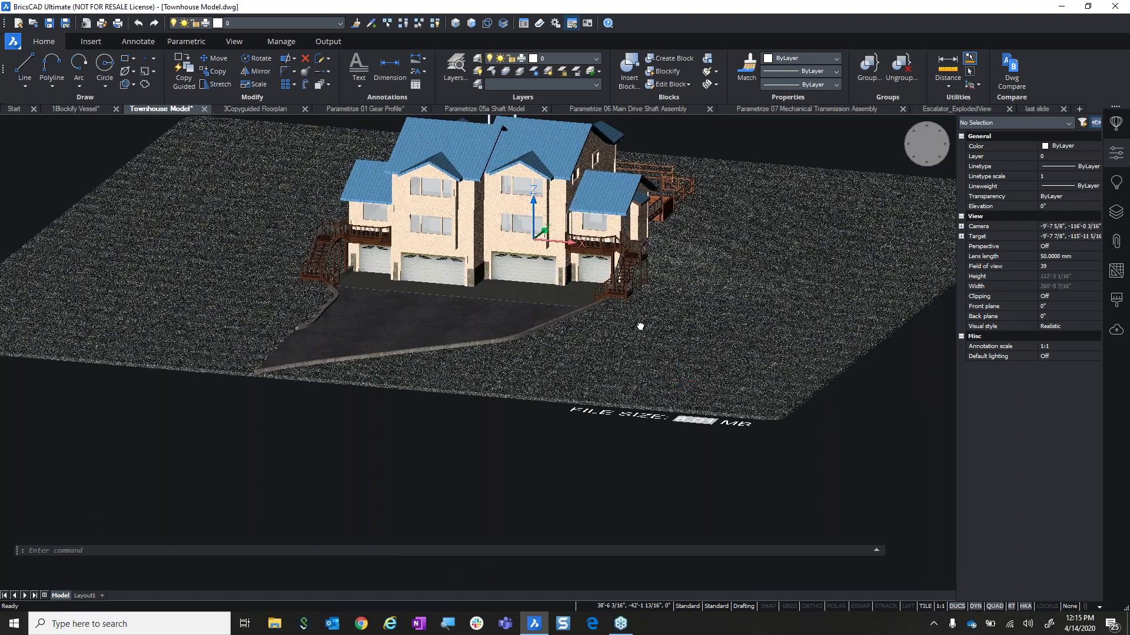
pyautogui.scroll(2, 604, 386)
pyautogui.scroll(2, 604, 386)
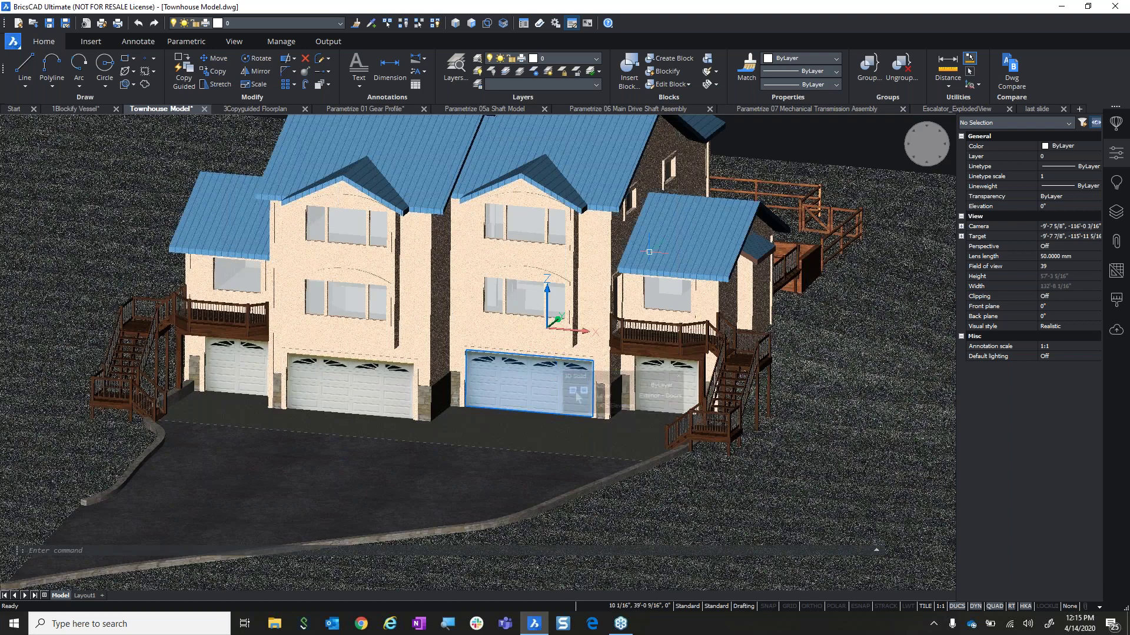
pyautogui.scroll(2, 677, 244)
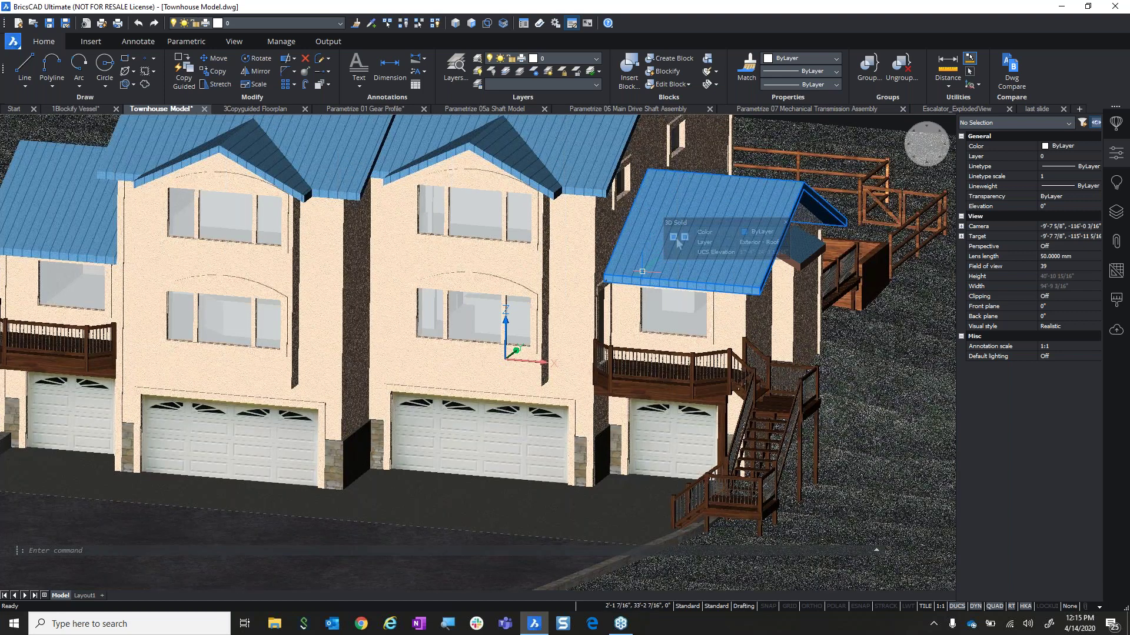
pyautogui.scroll(2, 644, 258)
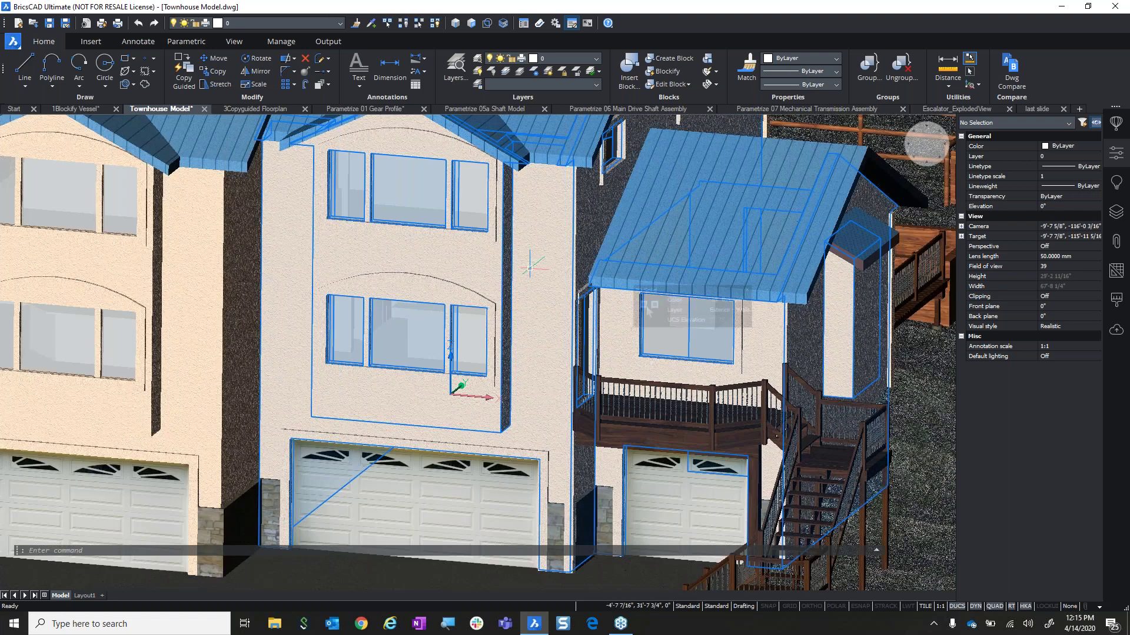
pyautogui.scroll(-2, 530, 268)
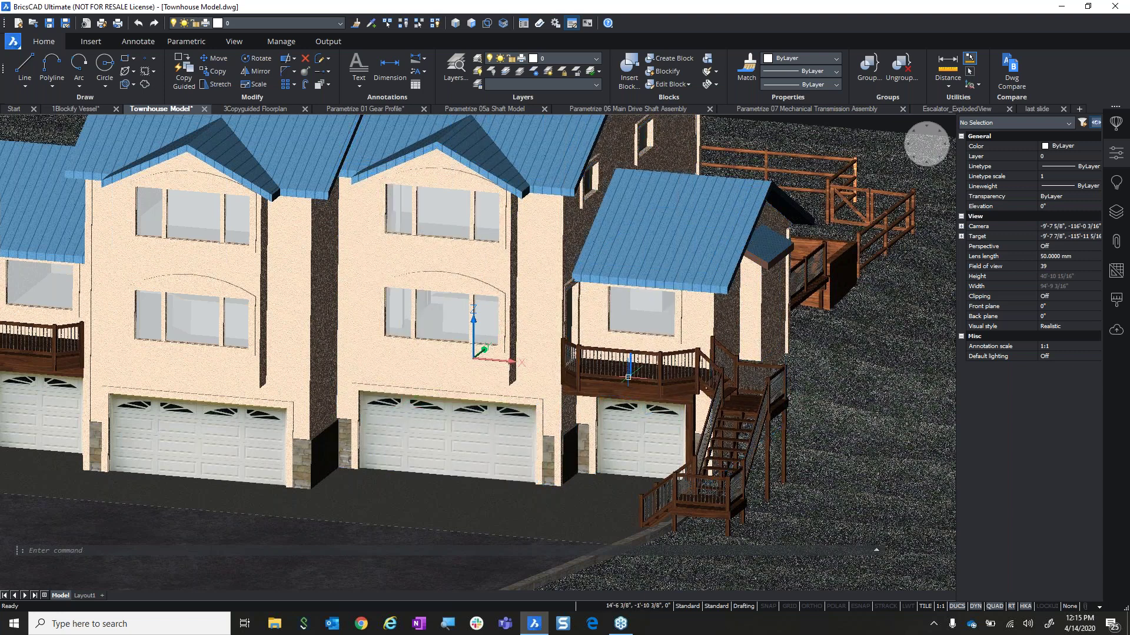
pyautogui.scroll(4, 629, 376)
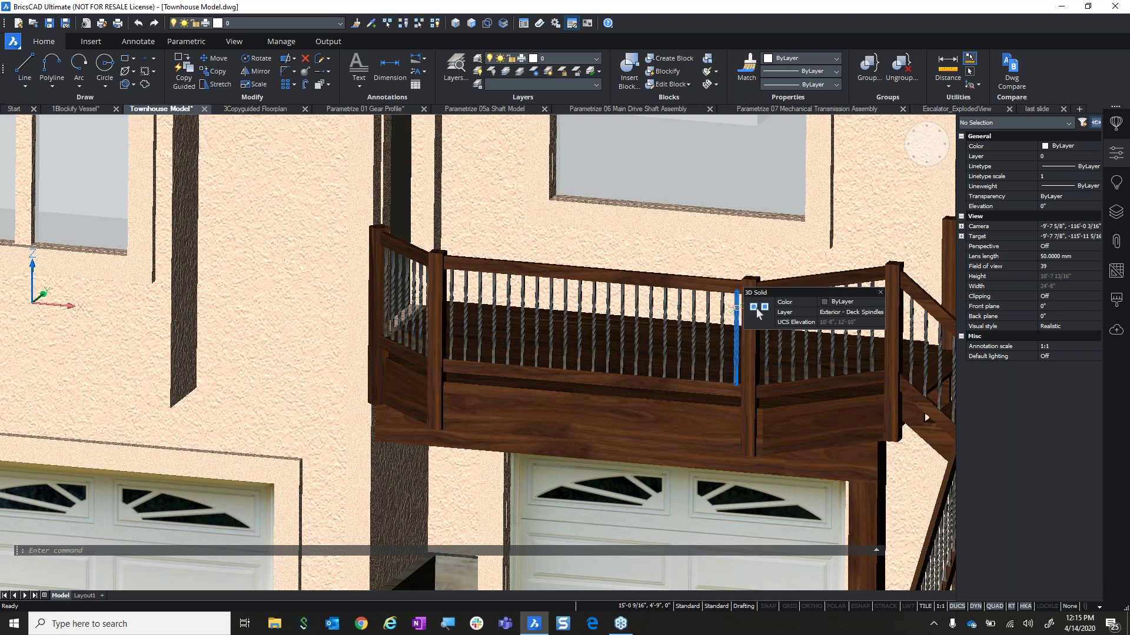
pyautogui.scroll(-10, 758, 312)
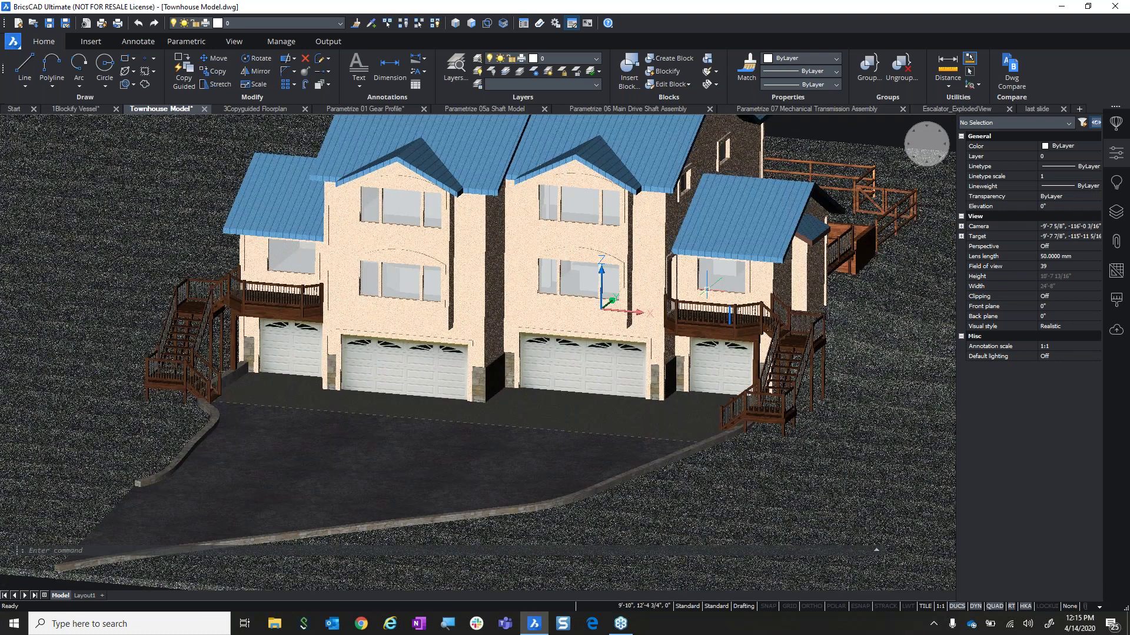
pyautogui.moveTo(719, 286); pyautogui.dragTo(612, 381, button='middle')
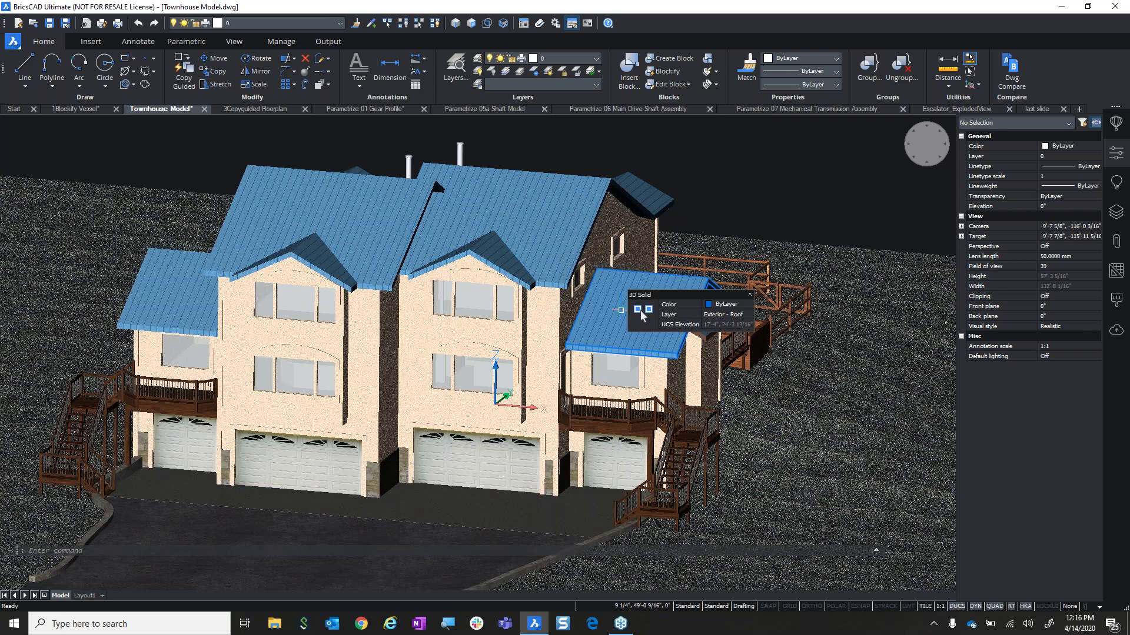
pyautogui.scroll(3, 547, 299)
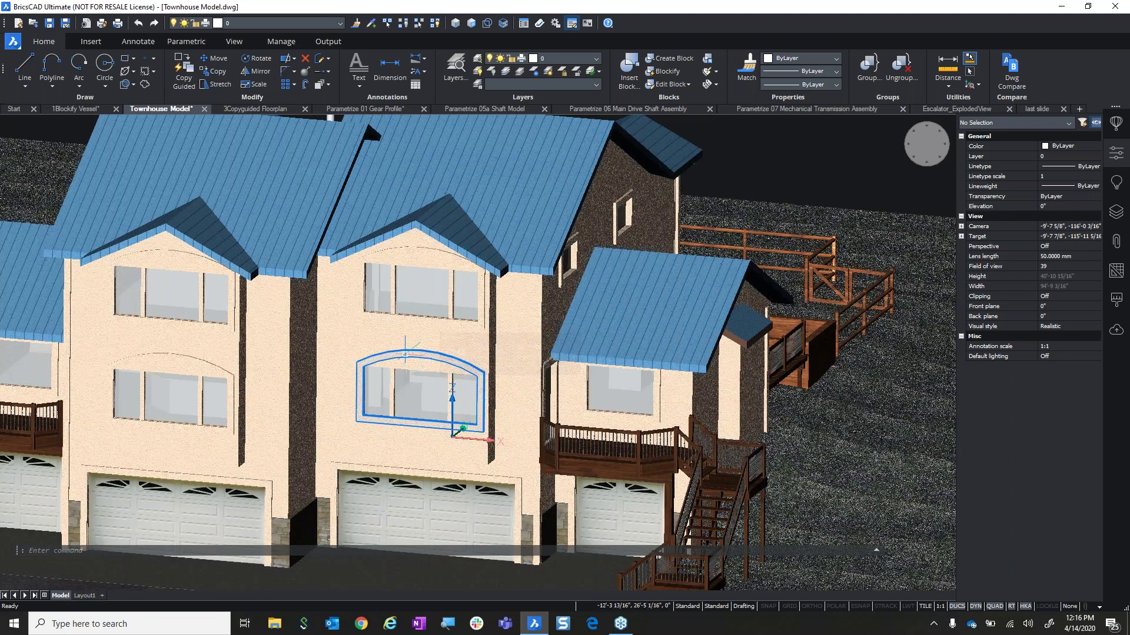
pyautogui.scroll(-3, 405, 354)
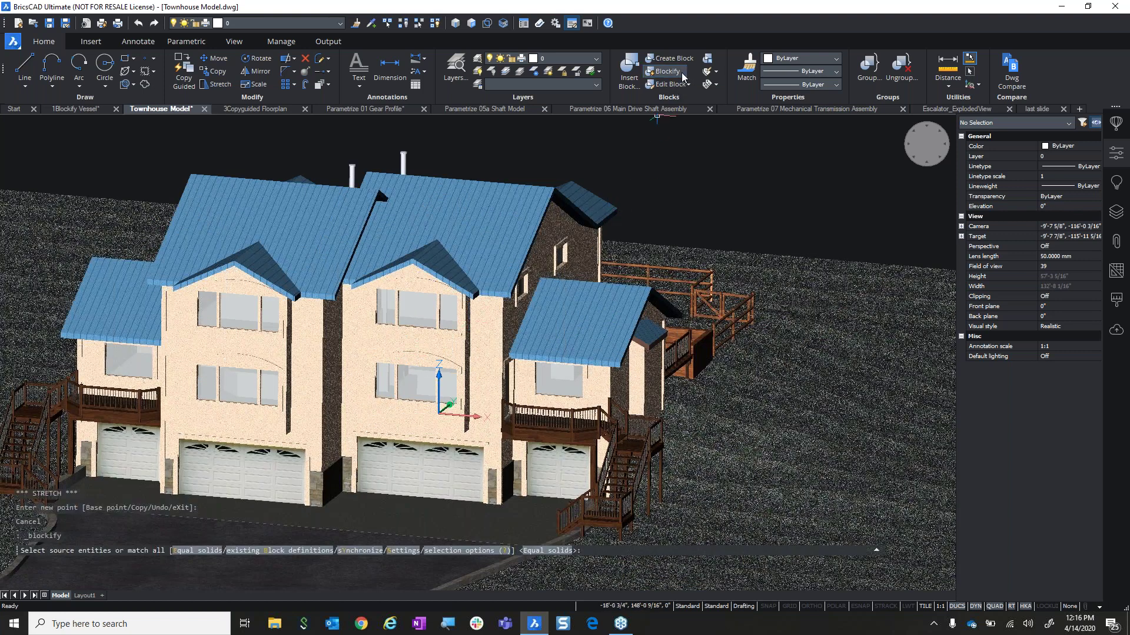
# Blockify equal solids over the entire townhouse and inspect new blocks like the window trim Block 89.
pyautogui.press('Return')
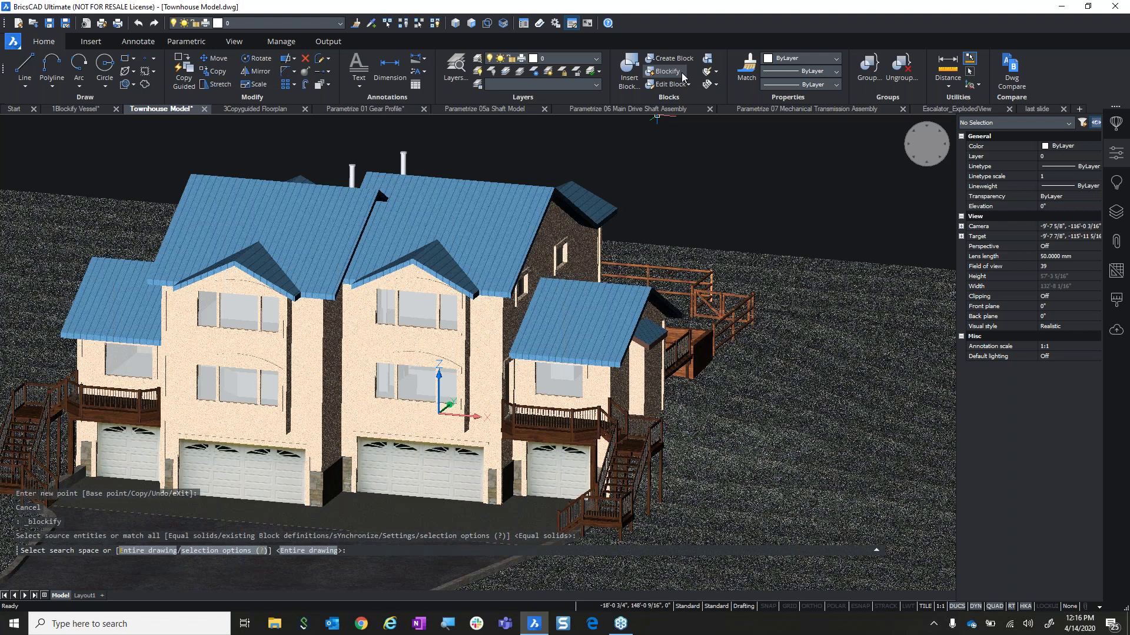
pyautogui.press('Return')
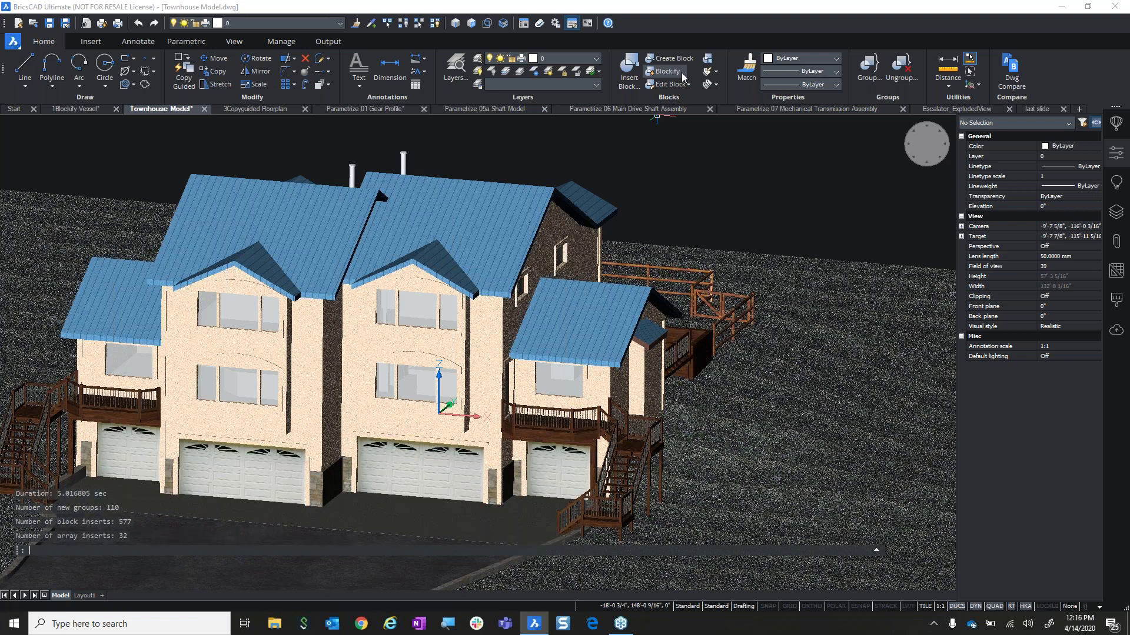
pyautogui.scroll(3, 387, 338)
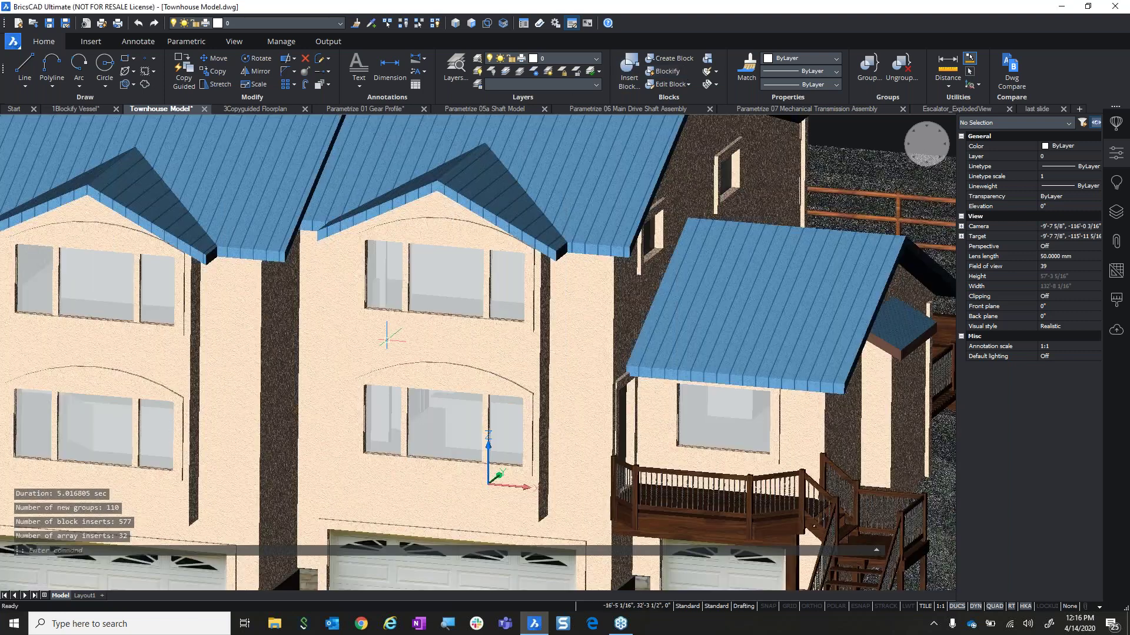
pyautogui.moveTo(401, 376)
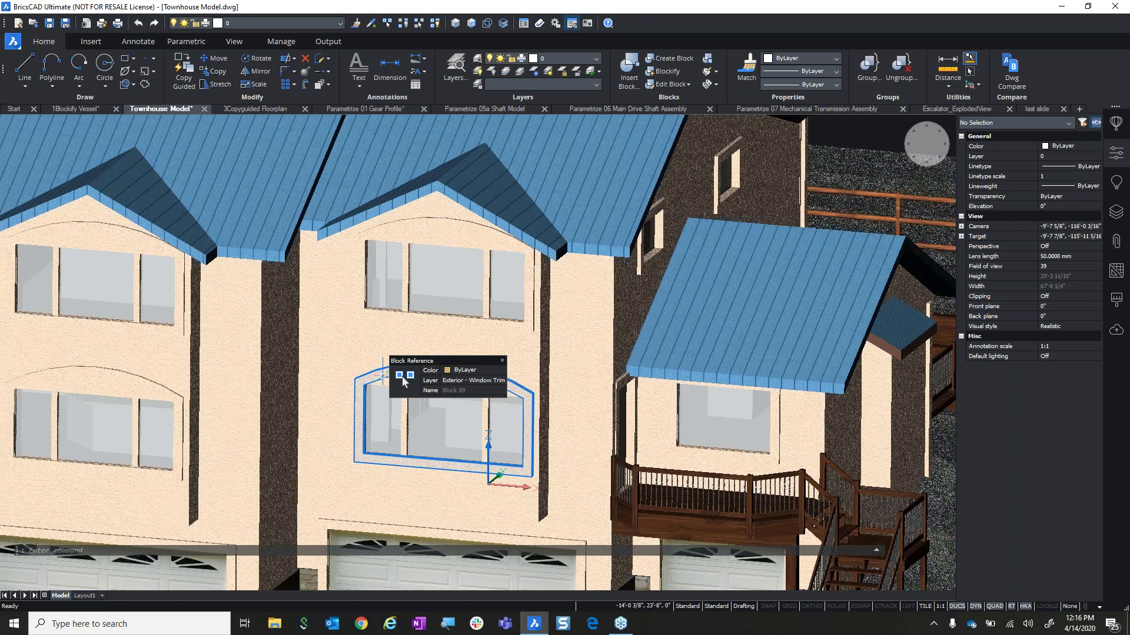
pyautogui.scroll(-5, 401, 376)
pyautogui.moveTo(582, 260)
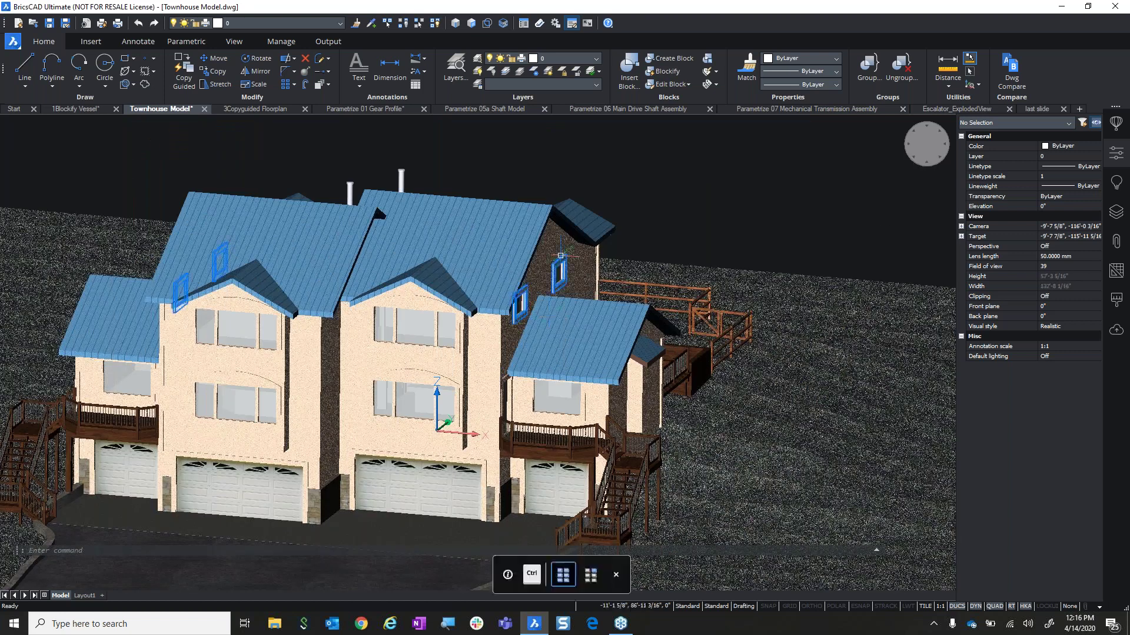
pyautogui.scroll(5, 580, 420)
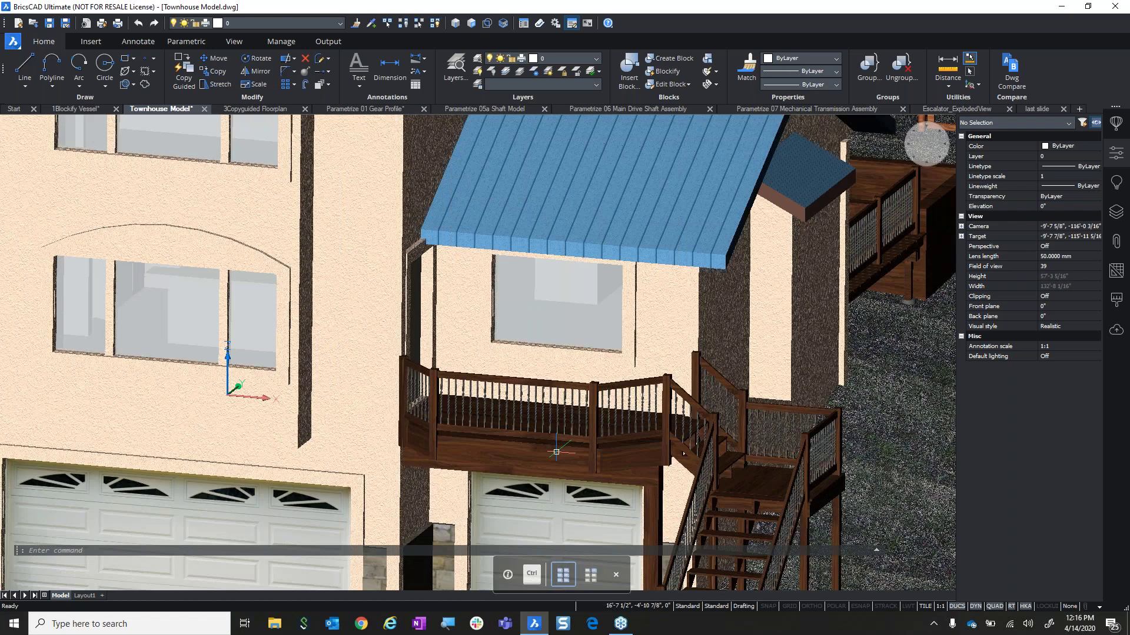
pyautogui.moveTo(580, 419)
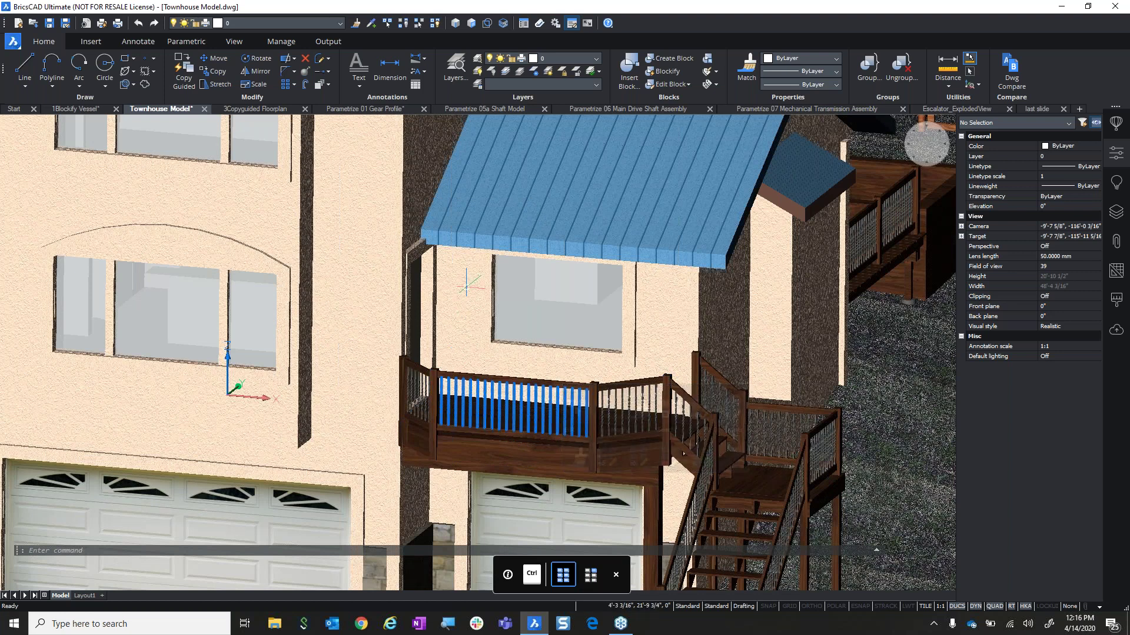
pyautogui.moveTo(464, 288)
pyautogui.scroll(-5, 465, 289)
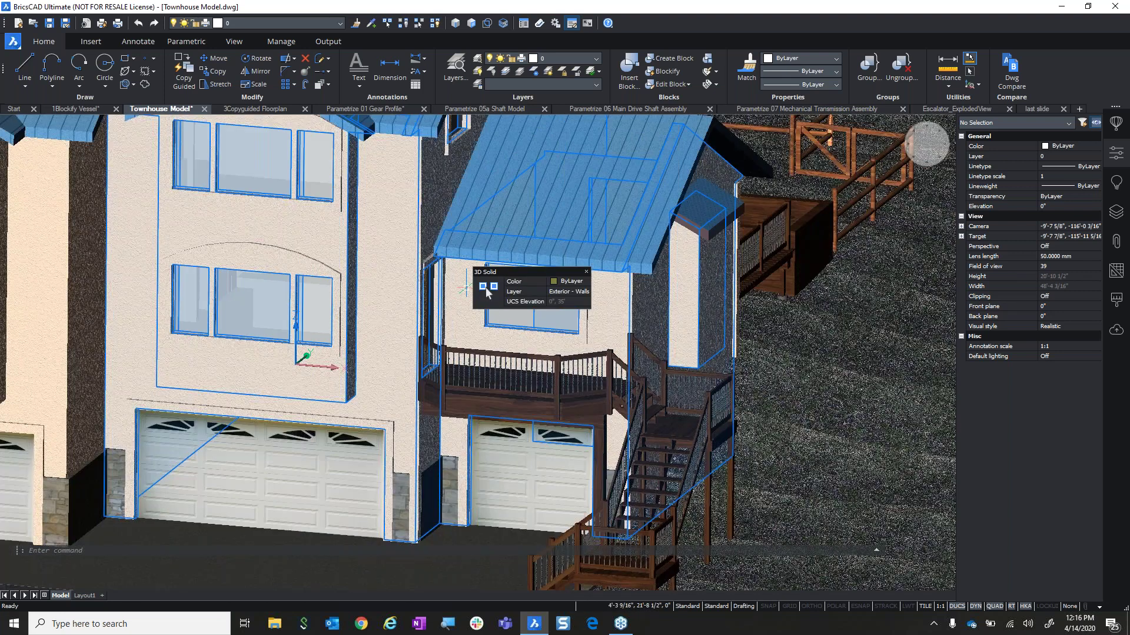
pyautogui.scroll(-3, 462, 290)
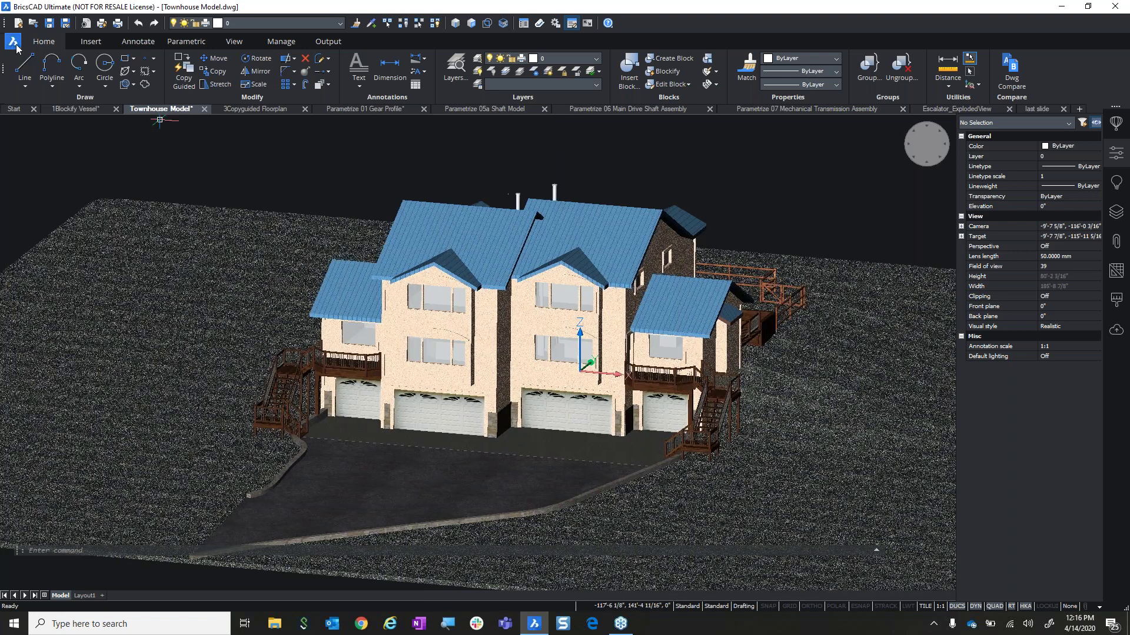
# Save the drawing as Townhouse Model 2.dwg, overwriting the existing file of that name.
pyautogui.click(12, 41)
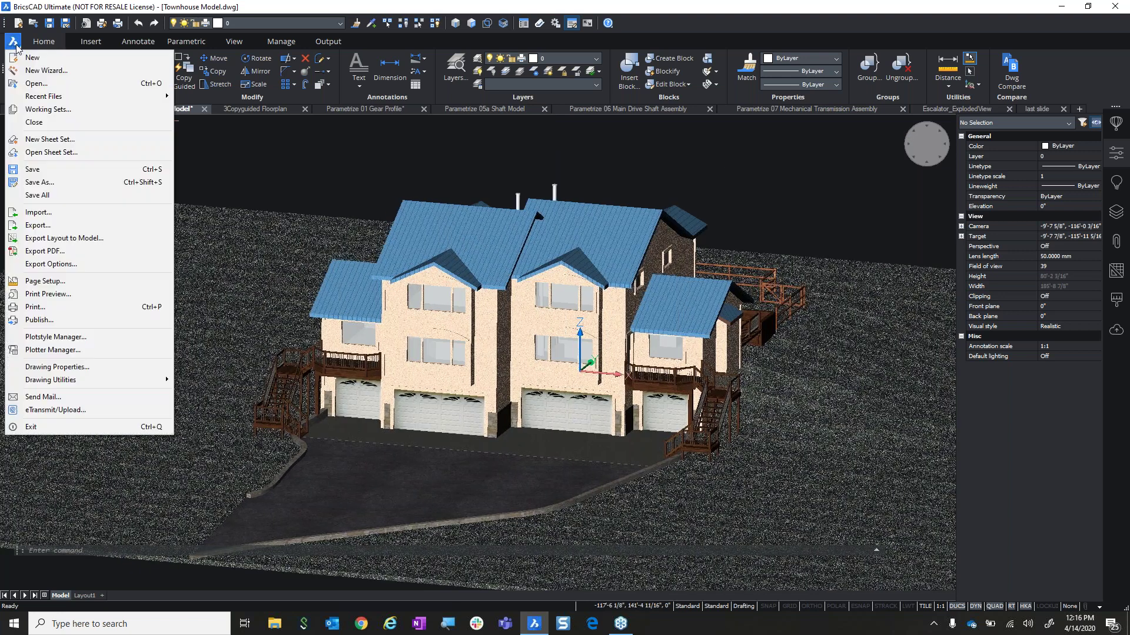
pyautogui.click(55, 185)
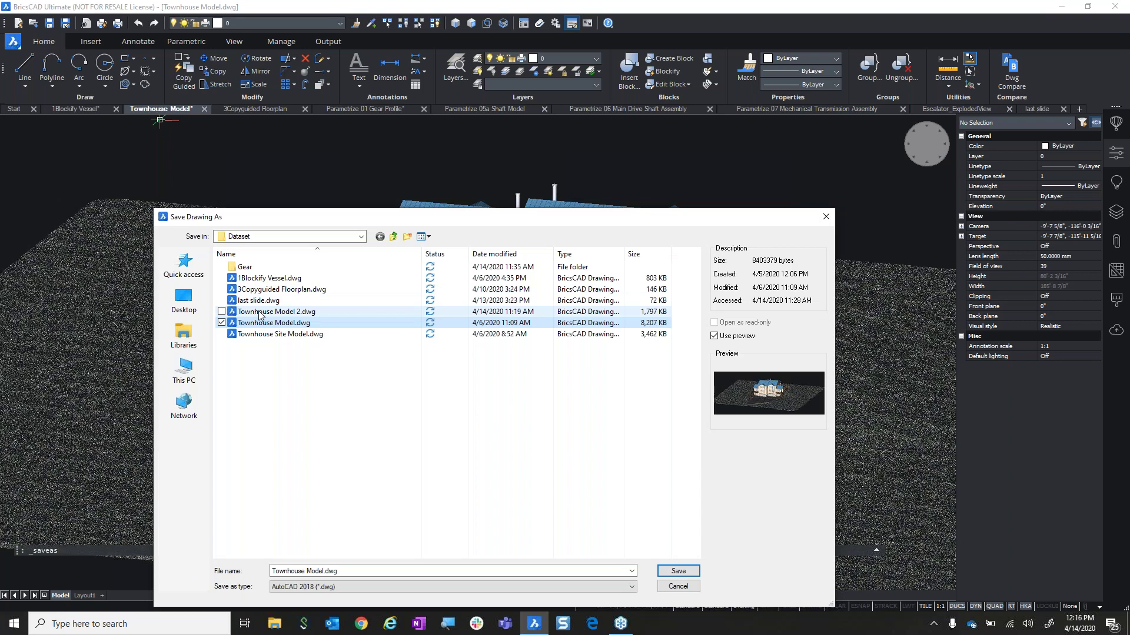
pyautogui.press('Up')
pyautogui.press('Return')
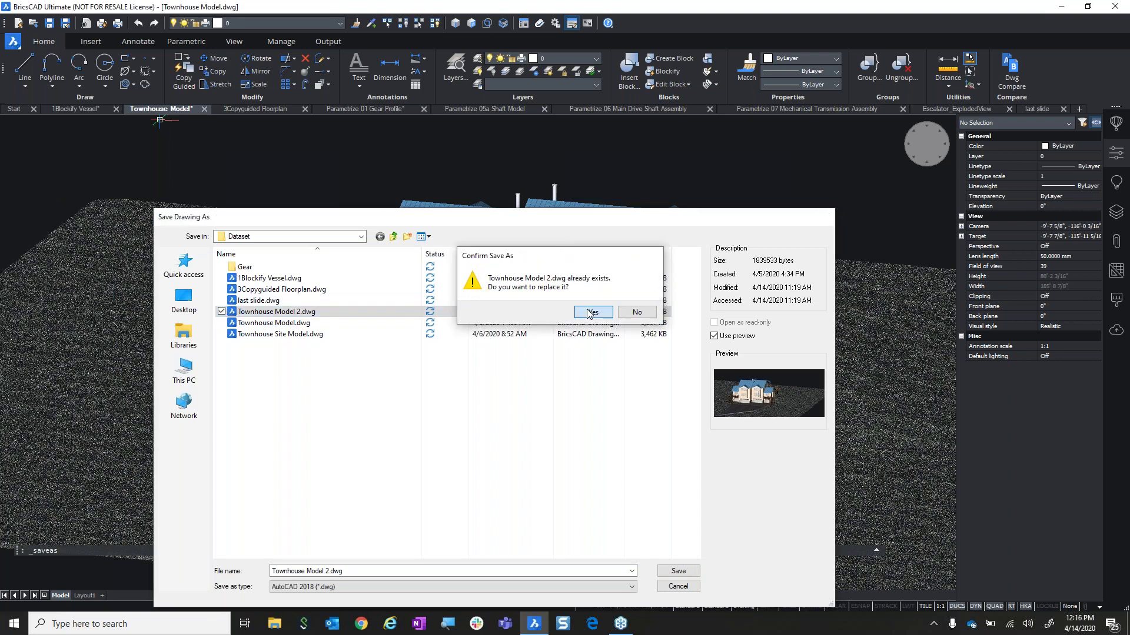
pyautogui.click(590, 314)
pyautogui.scroll(5, 644, 522)
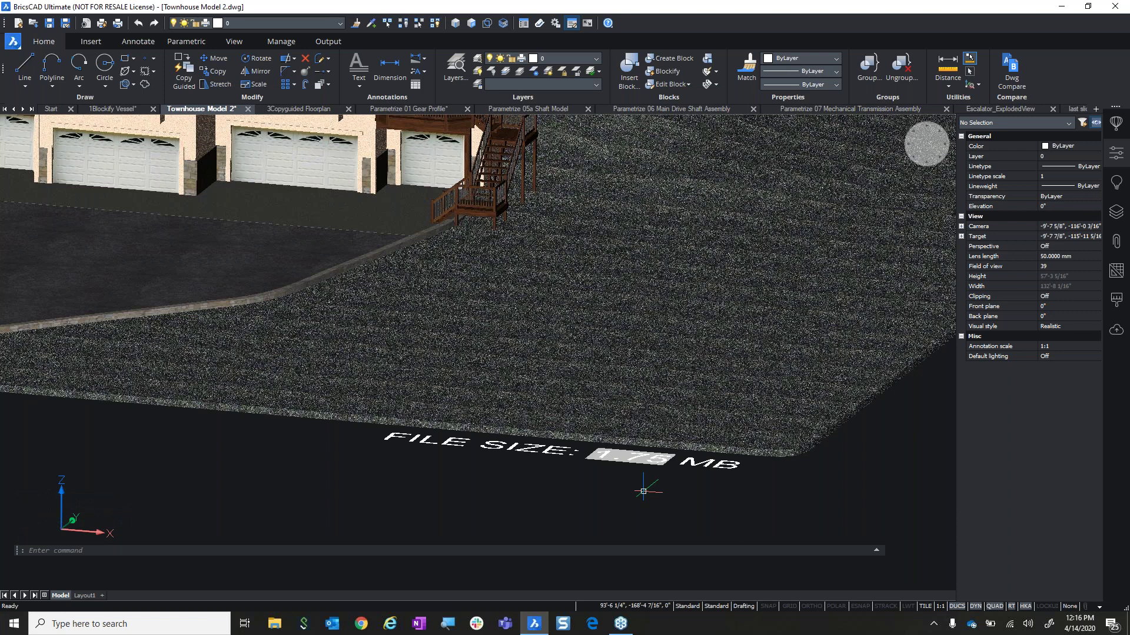
pyautogui.moveTo(228, 188)
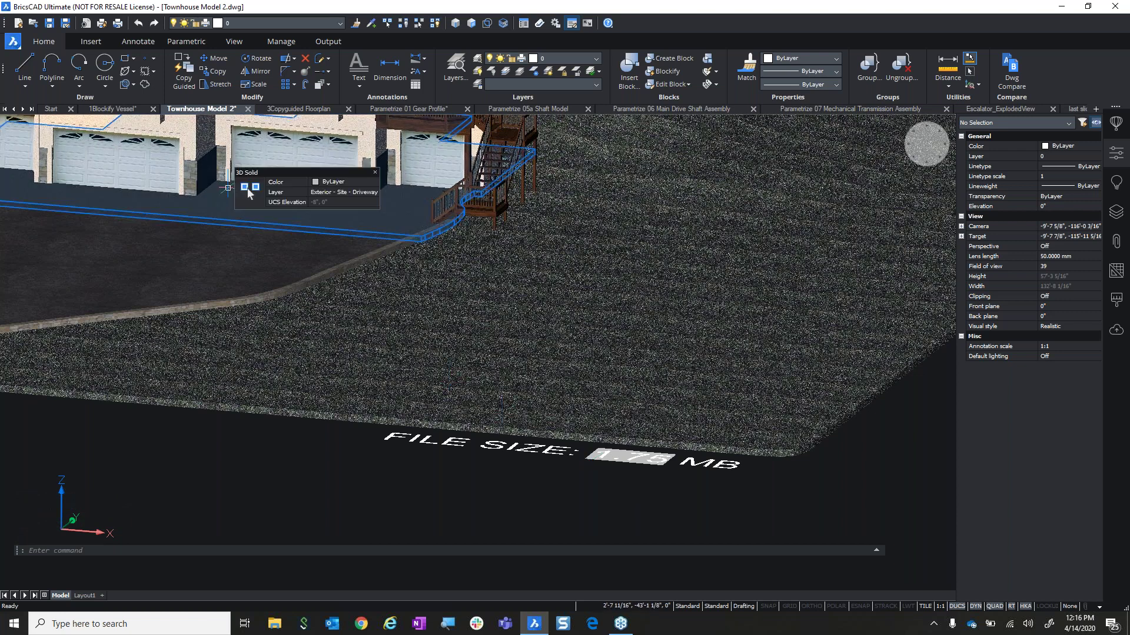
# Switch to the 3Copyguided Floorplan drawing and zoom in on the floorplan's right end.
pyautogui.click(299, 109)
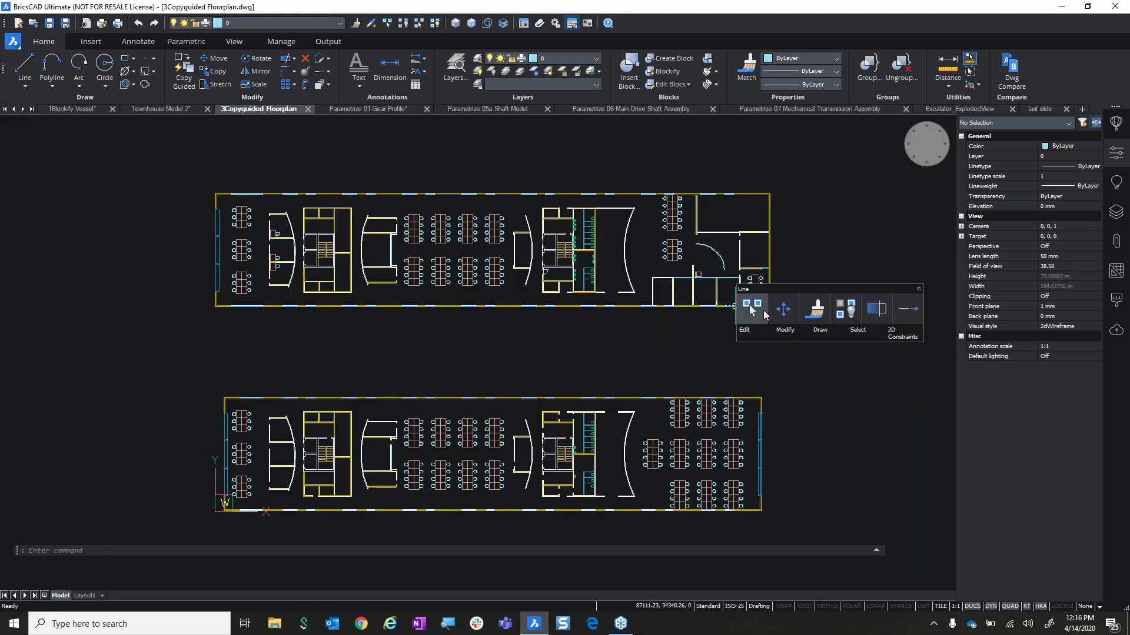
pyautogui.scroll(2, 800, 217)
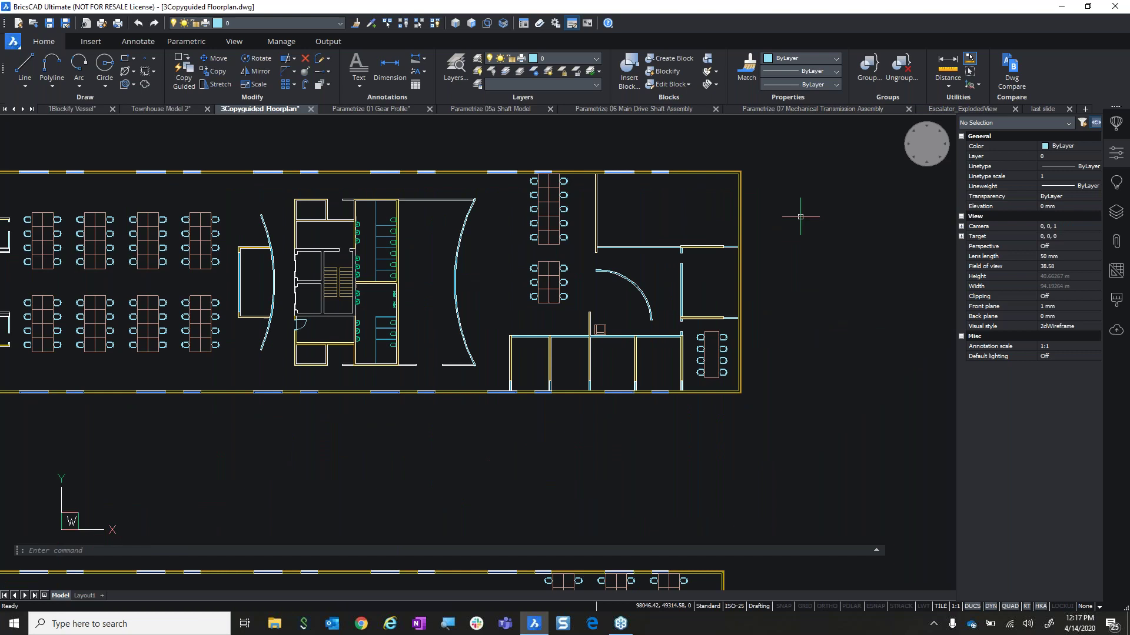
pyautogui.scroll(2, 742, 289)
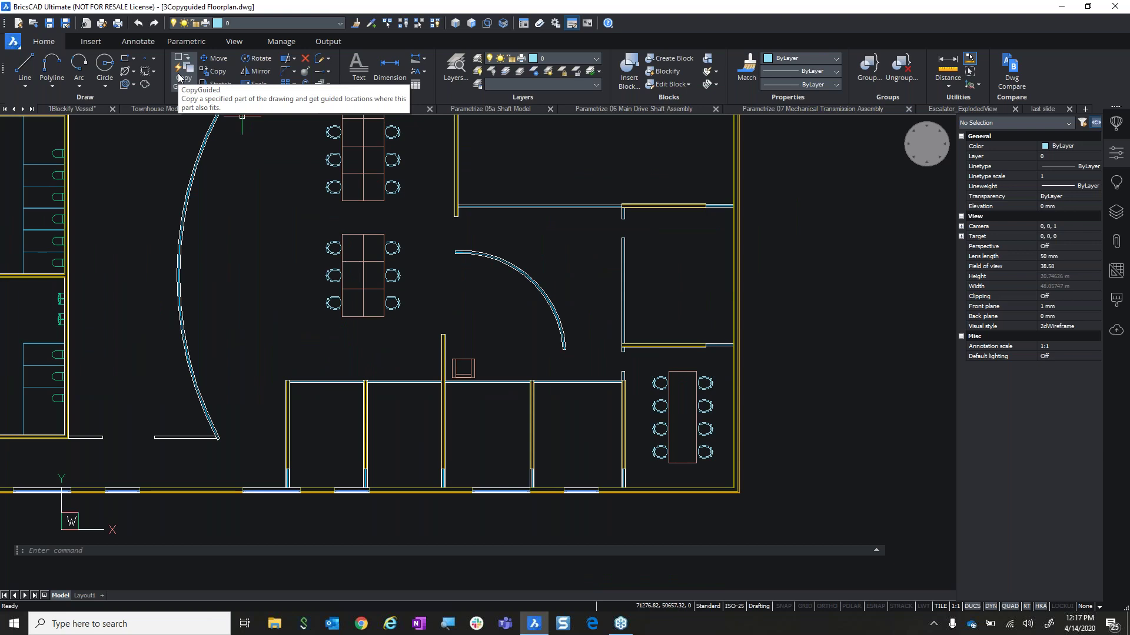
# Start Copy Guided and window-select the armchair.
pyautogui.click(180, 77)
pyautogui.scroll(2, 426, 346)
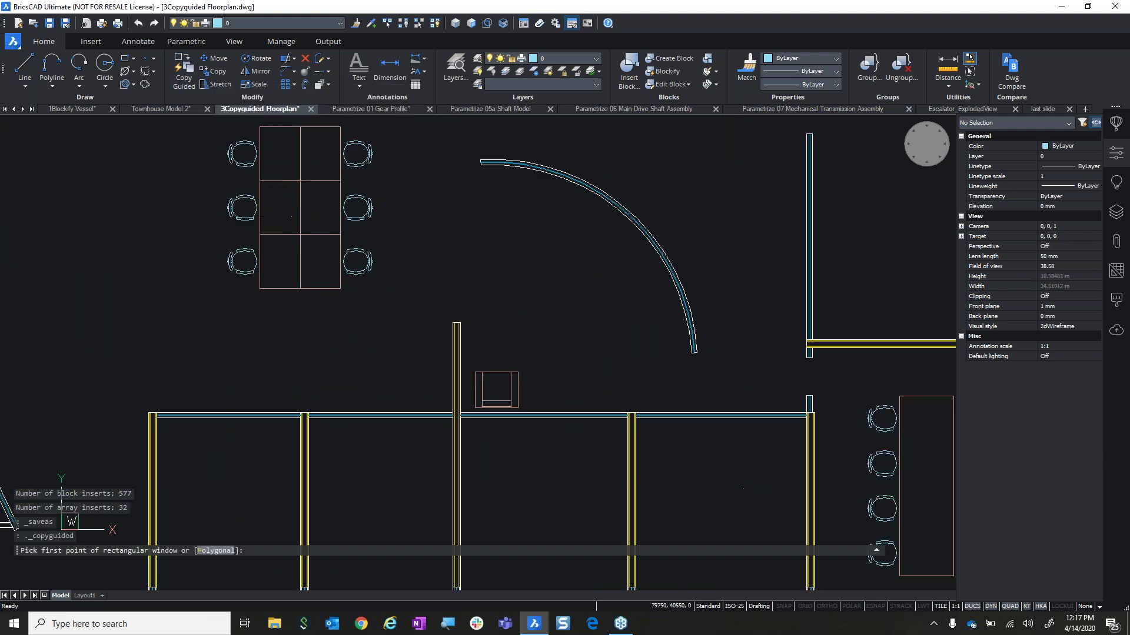
pyautogui.click(470, 363)
pyautogui.click(533, 441)
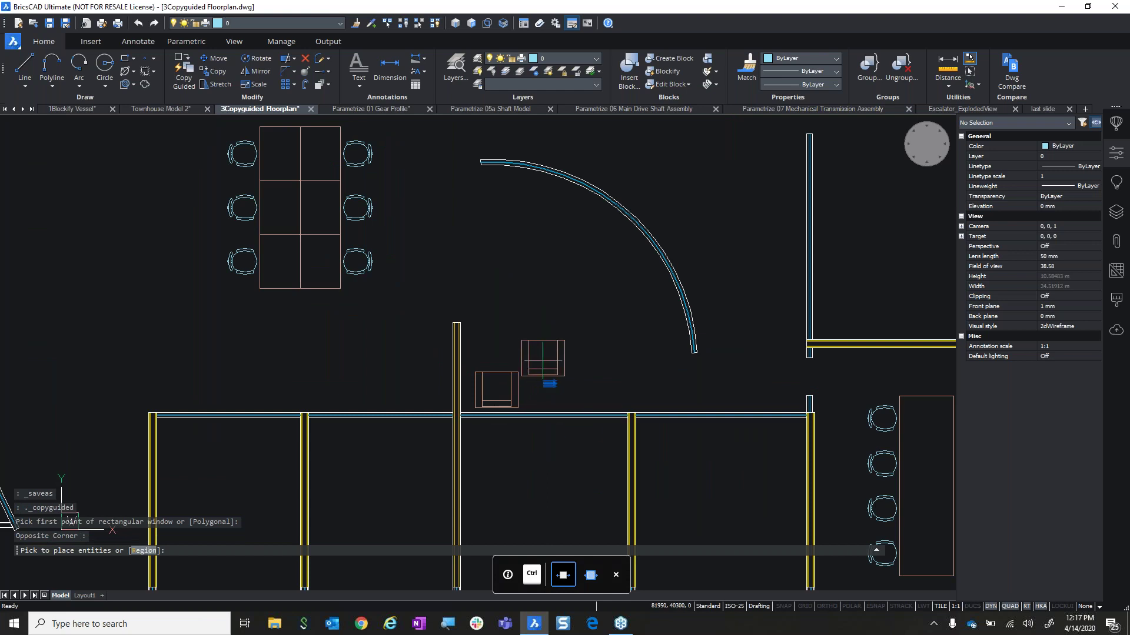
# Place two armchair copies in a row along the wall and one below it.
pyautogui.moveTo(551, 371); pyautogui.dragTo(482, 280, button='middle')
pyautogui.scroll(2, 482, 278)
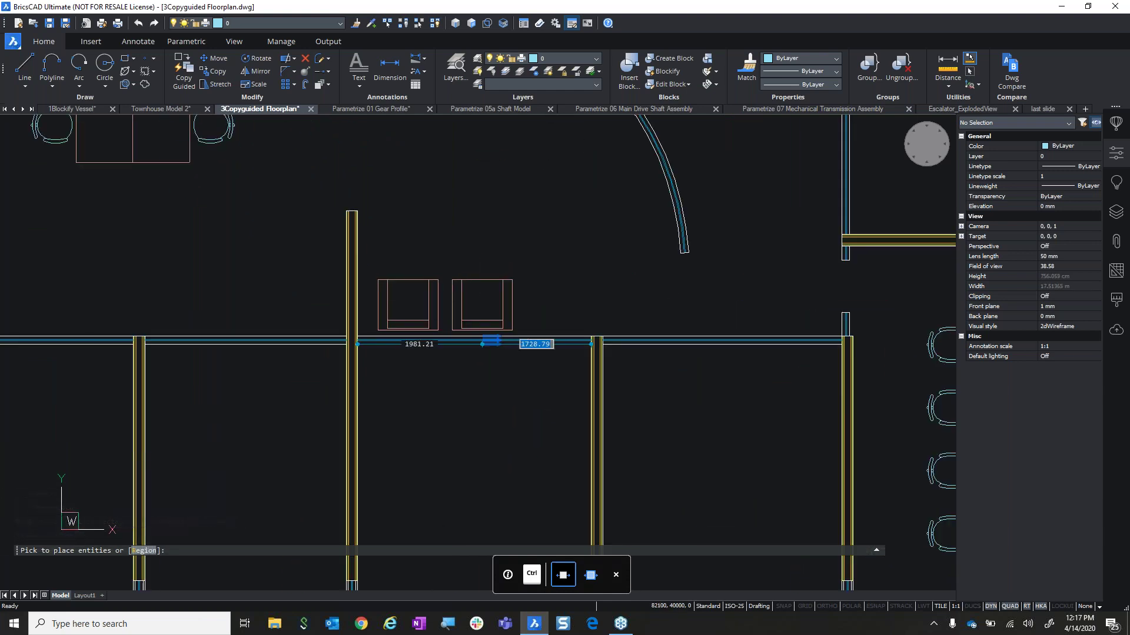
pyautogui.scroll(2, 483, 290)
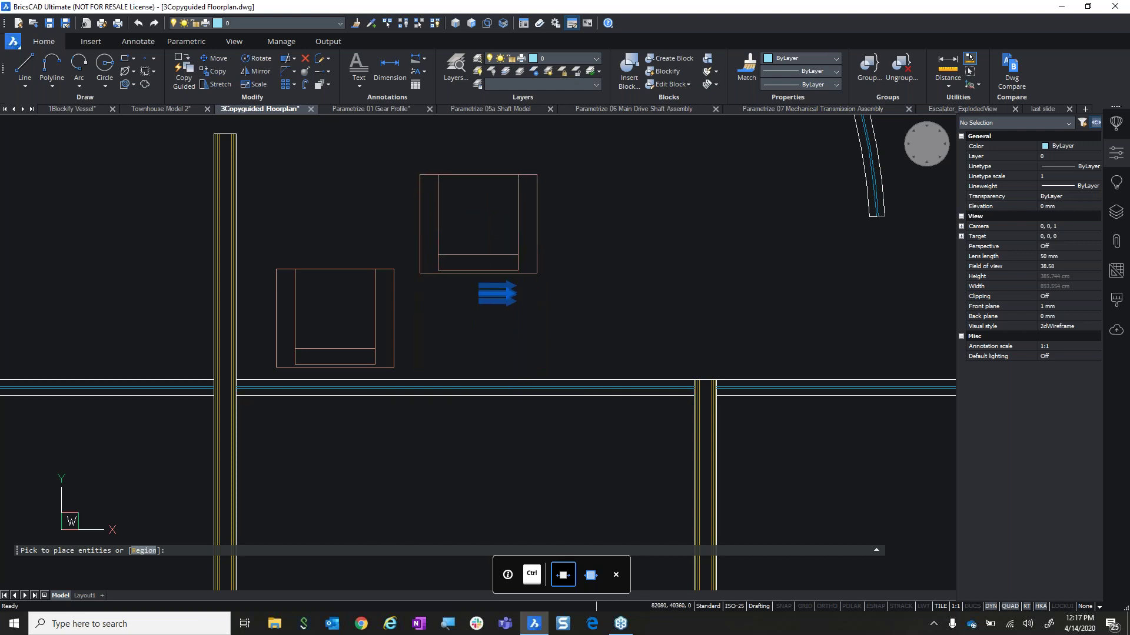
pyautogui.click(481, 320)
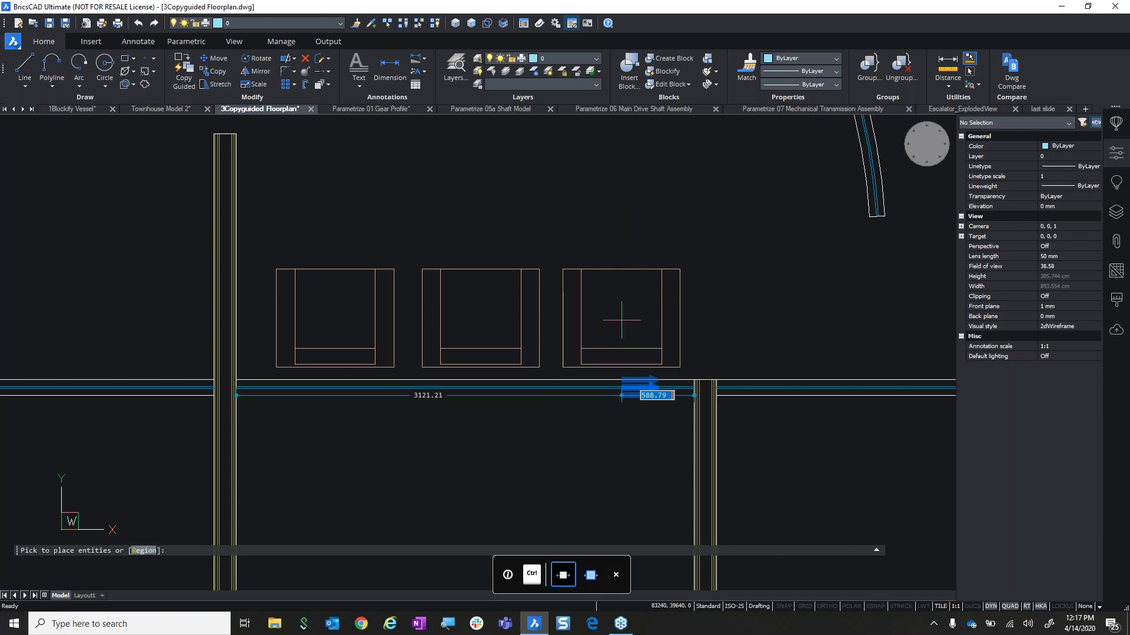
pyautogui.scroll(-2, 621, 320)
pyautogui.click(621, 320)
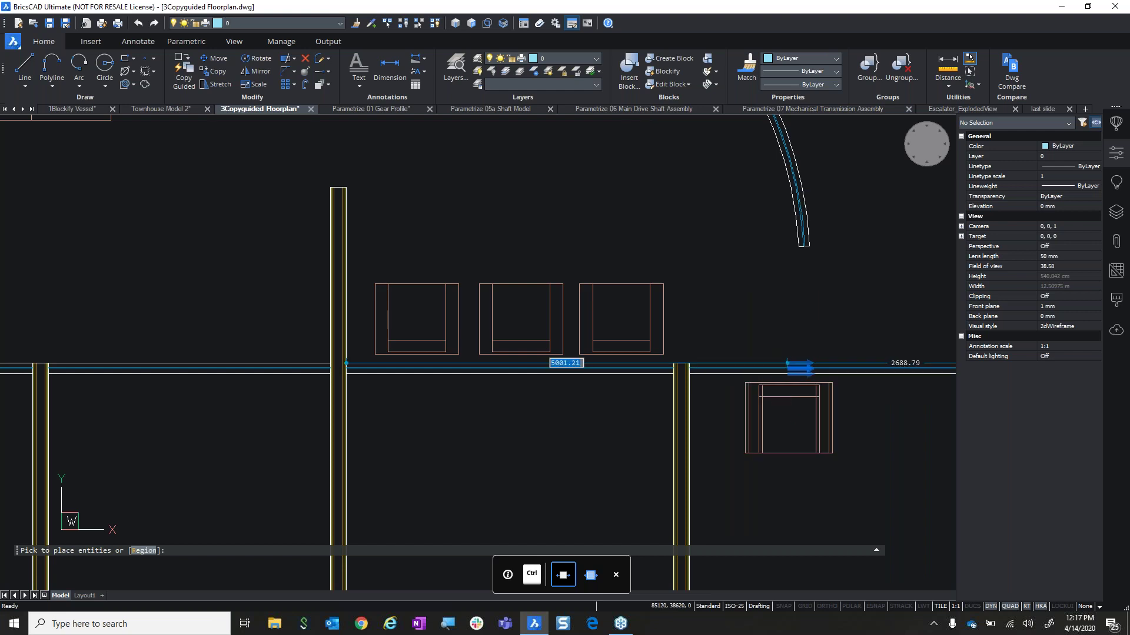
pyautogui.click(791, 403)
pyautogui.scroll(-3, 806, 485)
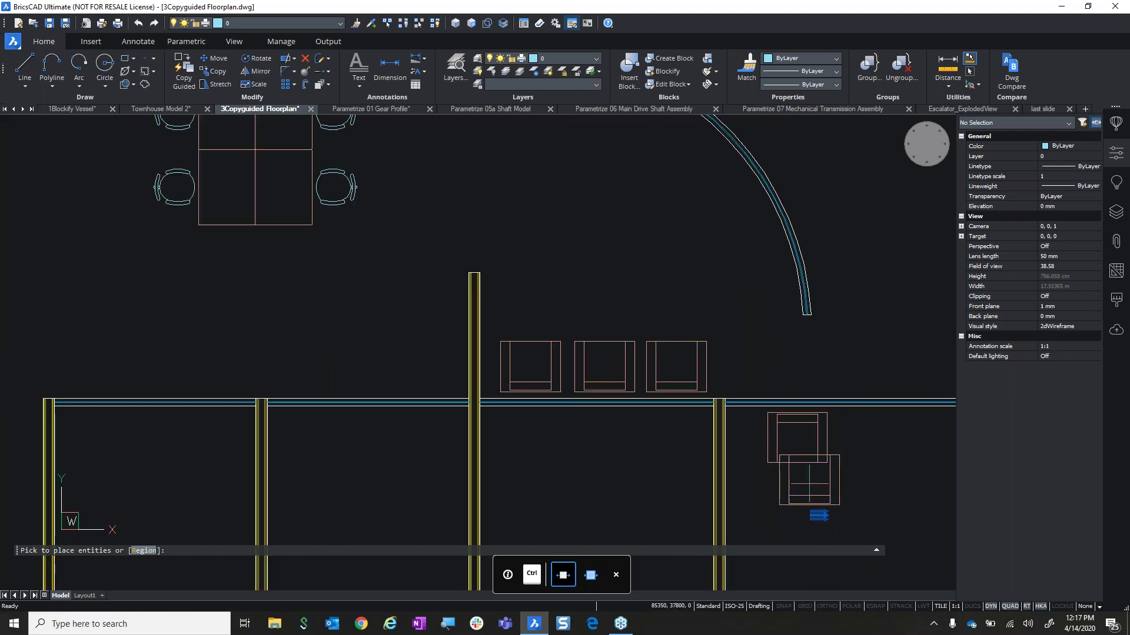
pyautogui.moveTo(805, 485); pyautogui.dragTo(672, 308, button='middle')
pyautogui.scroll(5, 671, 308)
pyautogui.scroll(2, 668, 390)
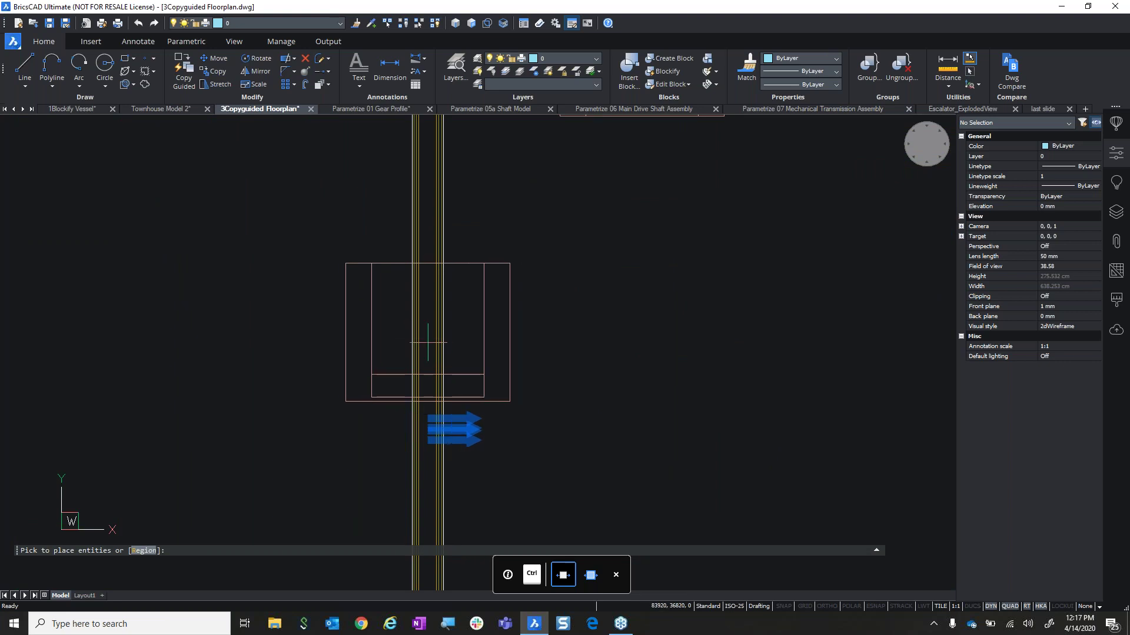
# Place an armchair copy against the room's inner wall.
pyautogui.scroll(-4, 428, 342)
pyautogui.scroll(2, 580, 245)
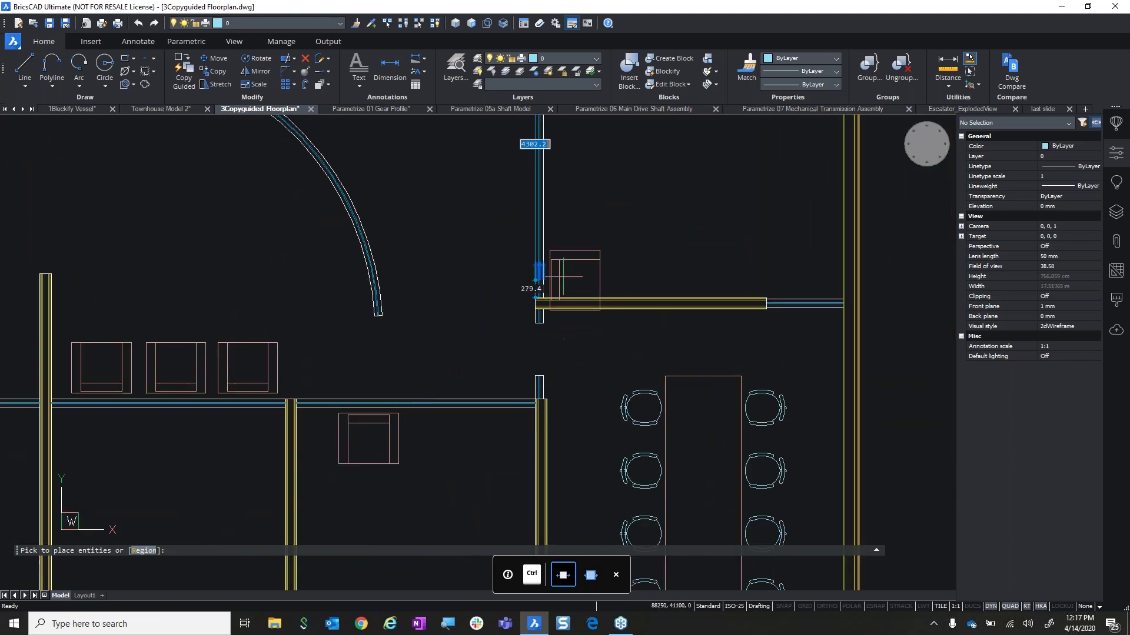
pyautogui.scroll(-2, 565, 247)
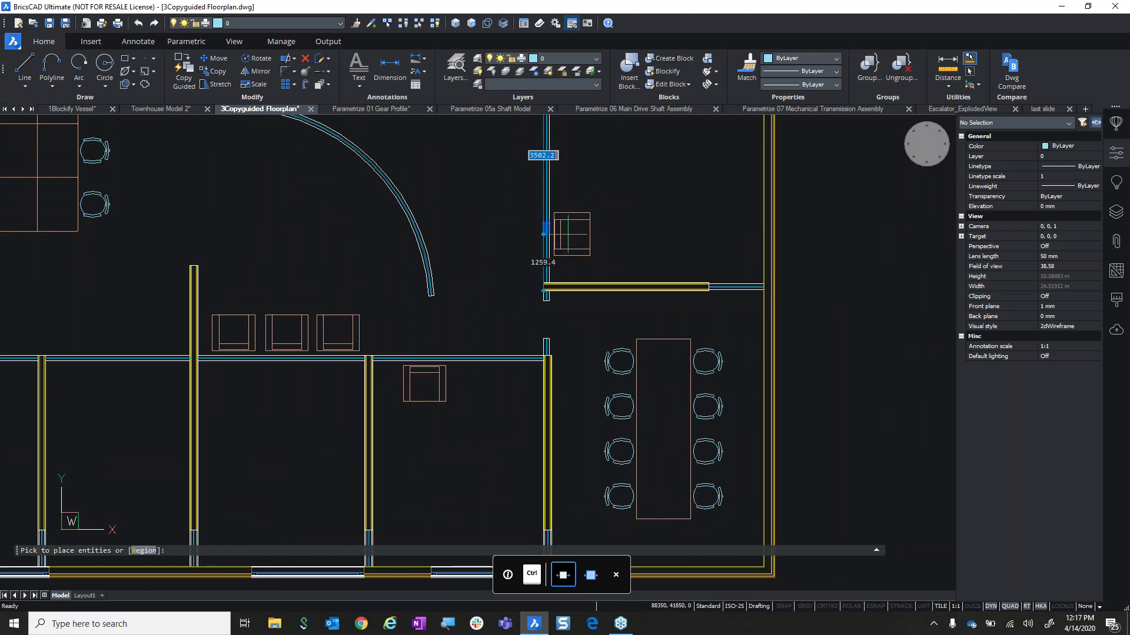
pyautogui.click(546, 231)
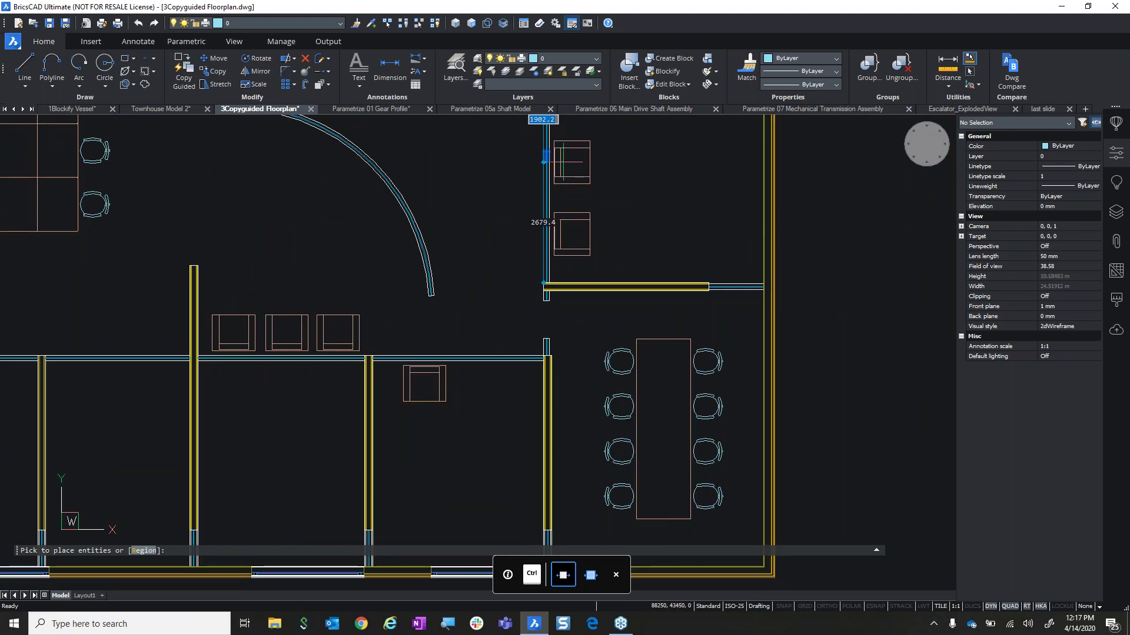
# Place three armchair copies around the curved reception arc and end the copy command.
pyautogui.moveTo(465, 183)
pyautogui.mouseDown(button='middle')
pyautogui.moveTo(505, 265)
pyautogui.moveTo(523, 373)
pyautogui.mouseUp(button='middle')
pyautogui.click(481, 393)
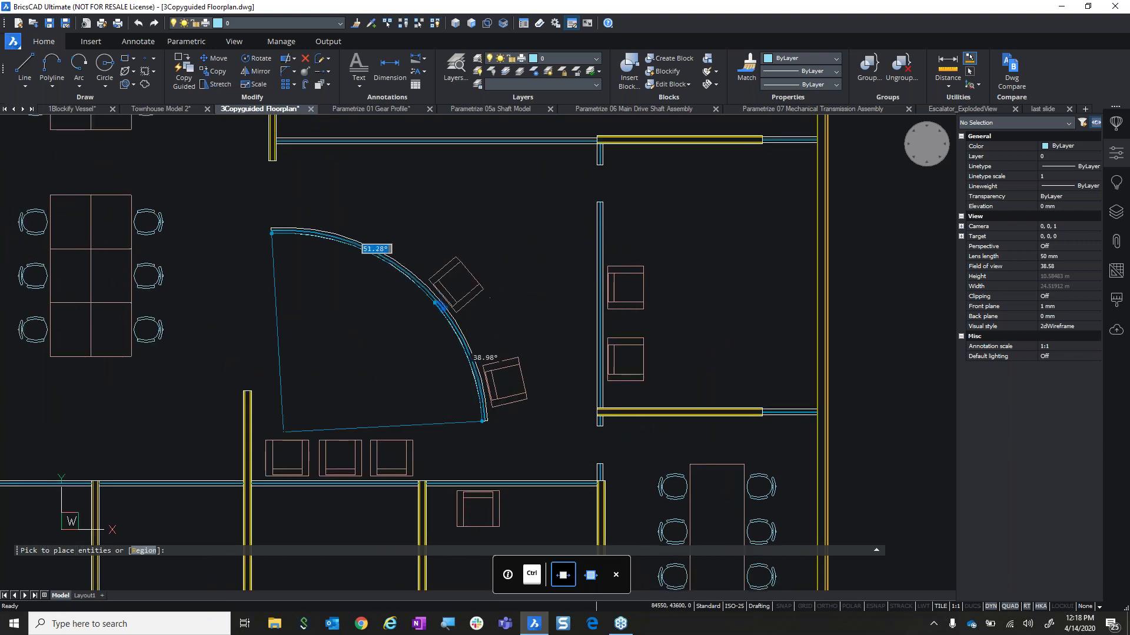
pyautogui.click(422, 281)
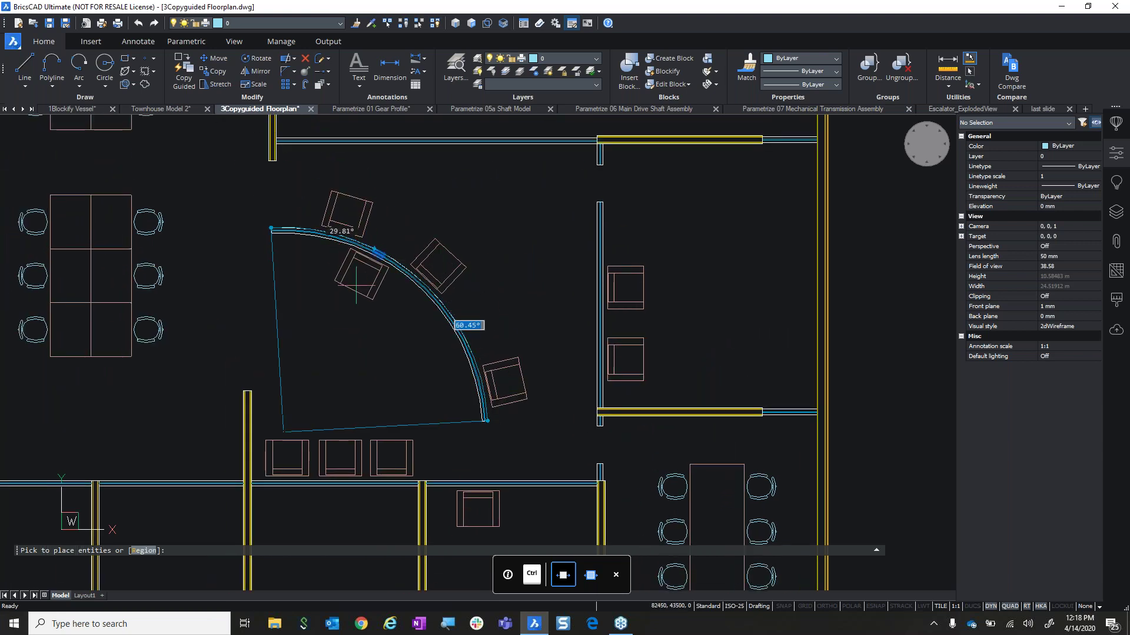
pyautogui.click(343, 238)
pyautogui.scroll(-5, 730, 331)
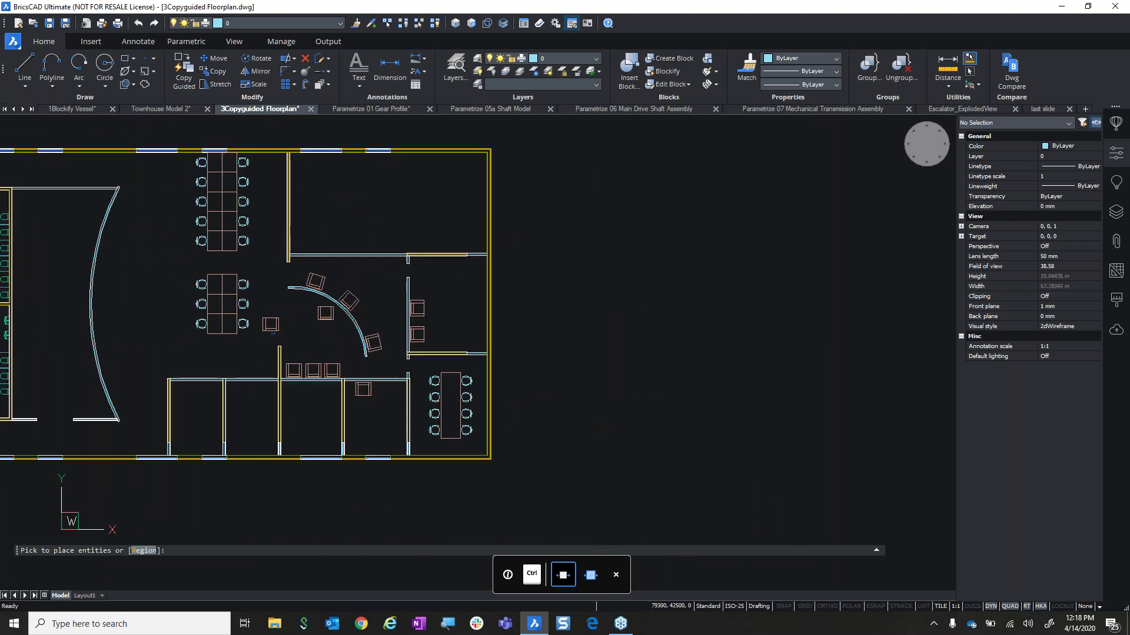
pyautogui.press('Return')
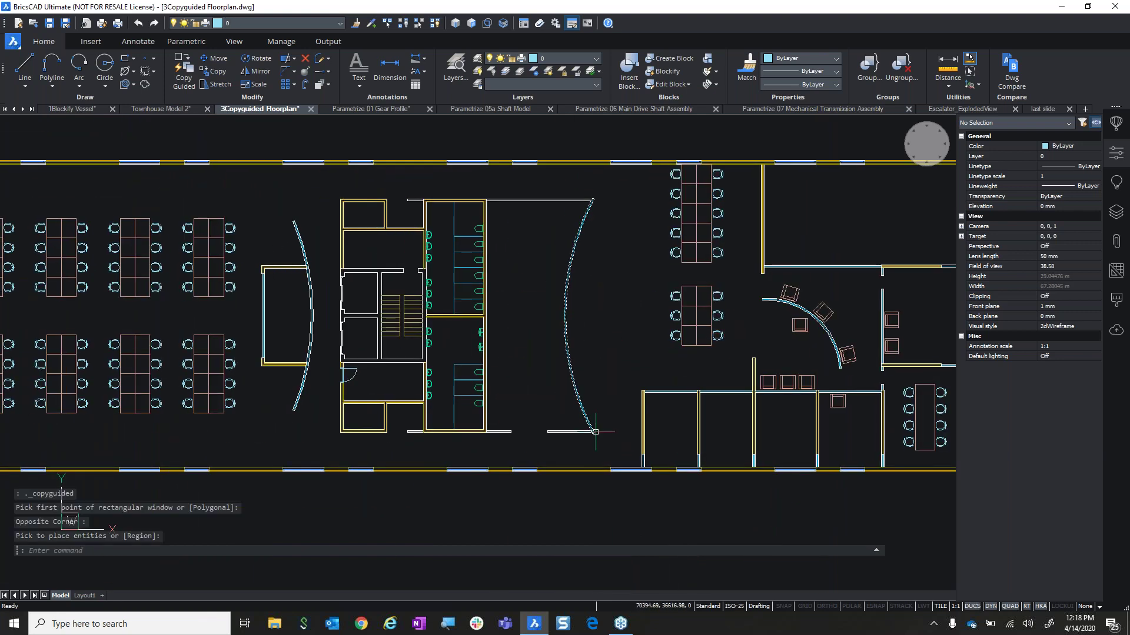
pyautogui.scroll(3, 565, 424)
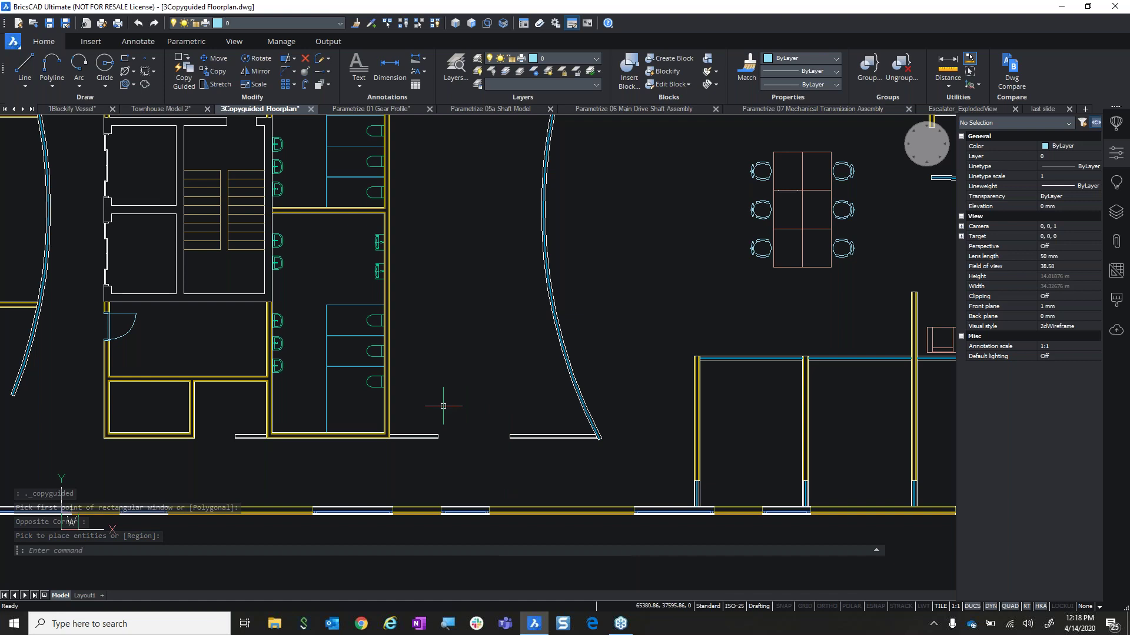
# Start Copy Guided and window-select the wall pieces around an opening.
pyautogui.scroll(-3, 465, 329)
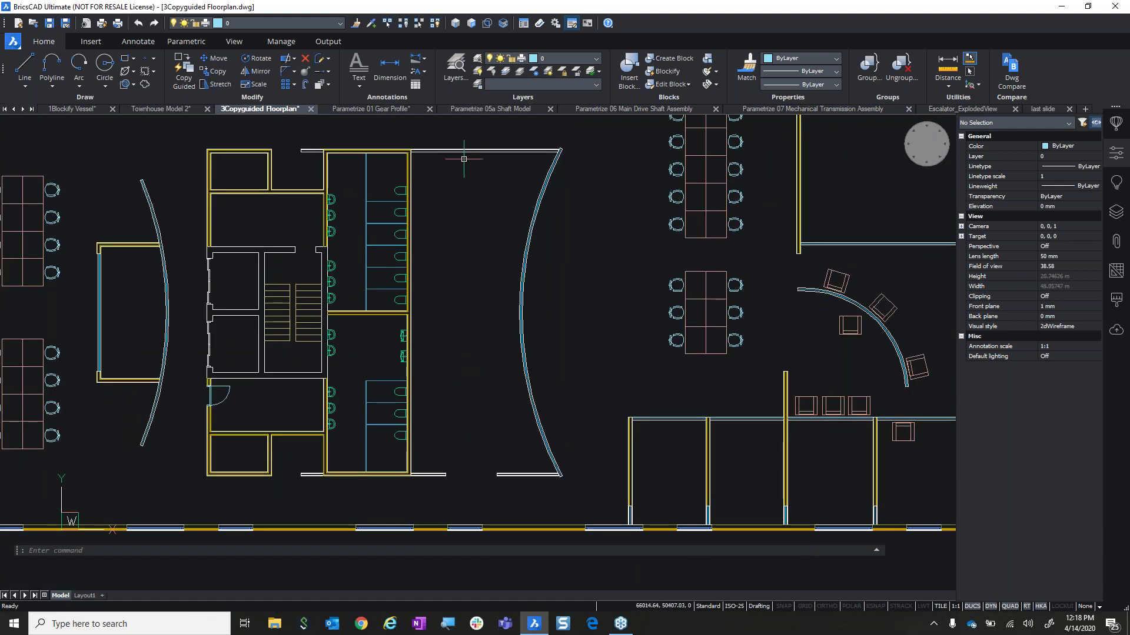
pyautogui.click(184, 66)
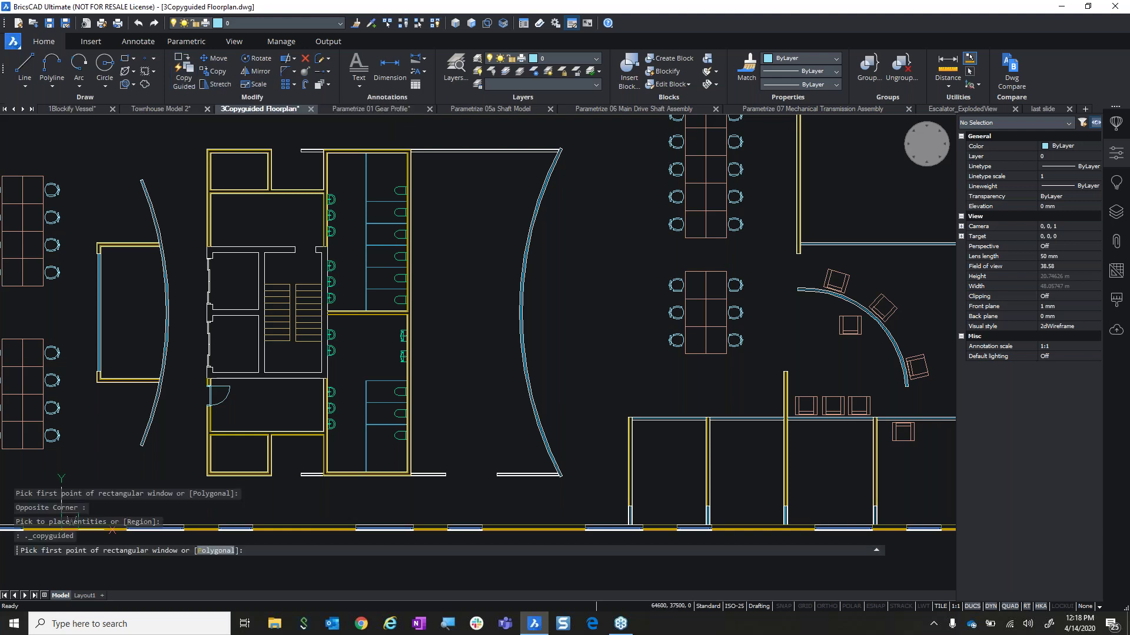
pyautogui.scroll(3, 445, 473)
pyautogui.scroll(7, 411, 277)
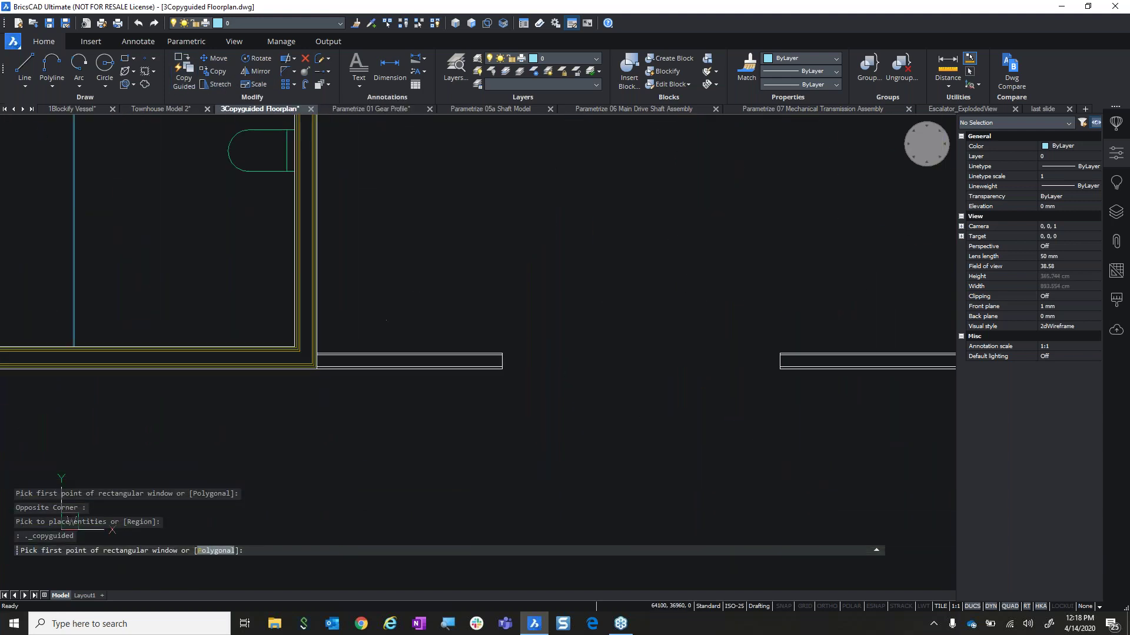
pyautogui.click(309, 345)
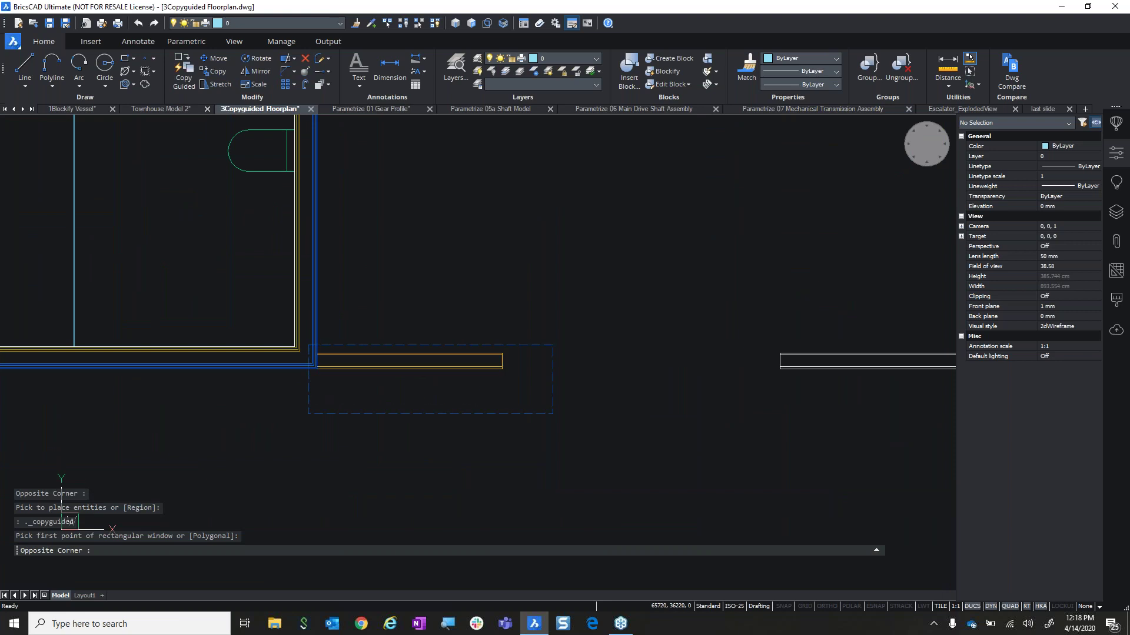
pyautogui.click(827, 392)
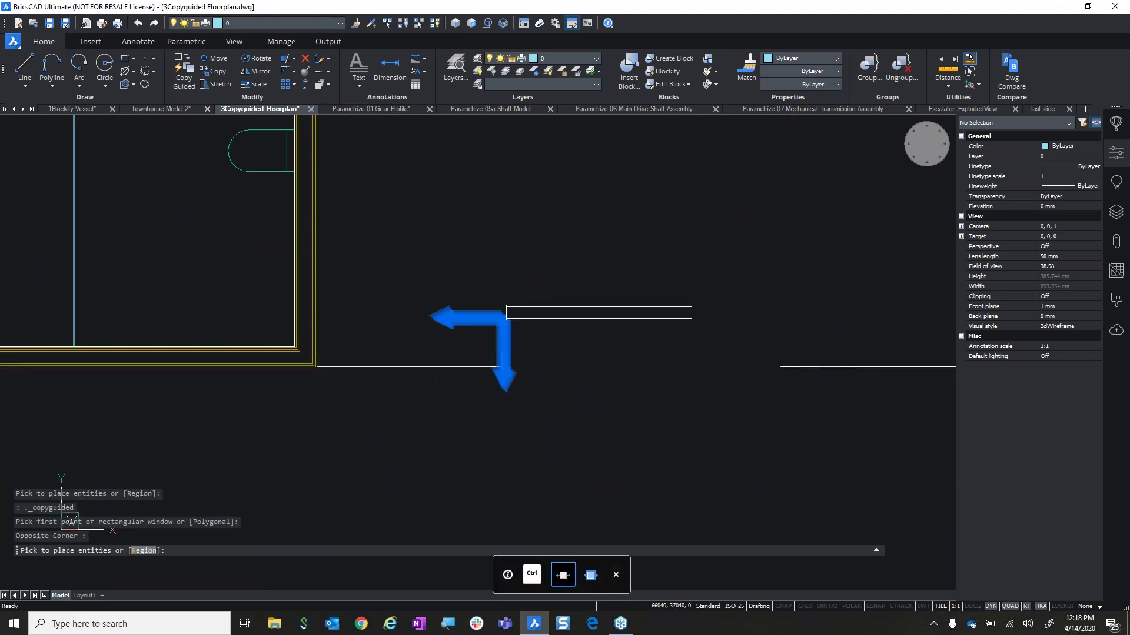
# Place the copied opening onto the upper restroom wall, creating a doorway gap.
pyautogui.scroll(-3, 599, 295)
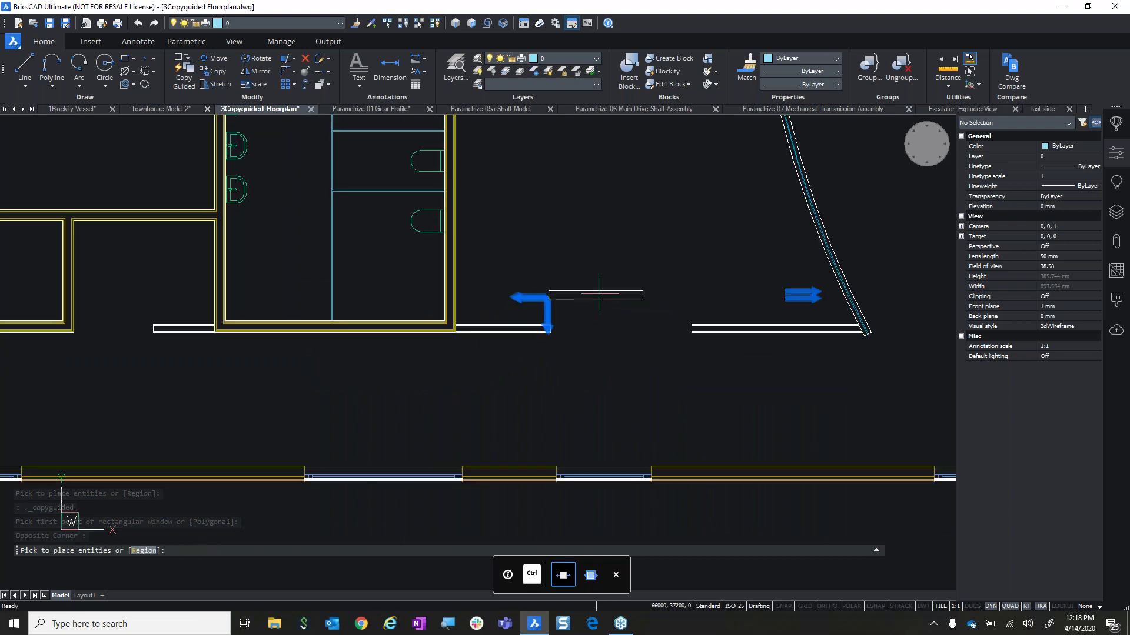
pyautogui.scroll(-3, 543, 408)
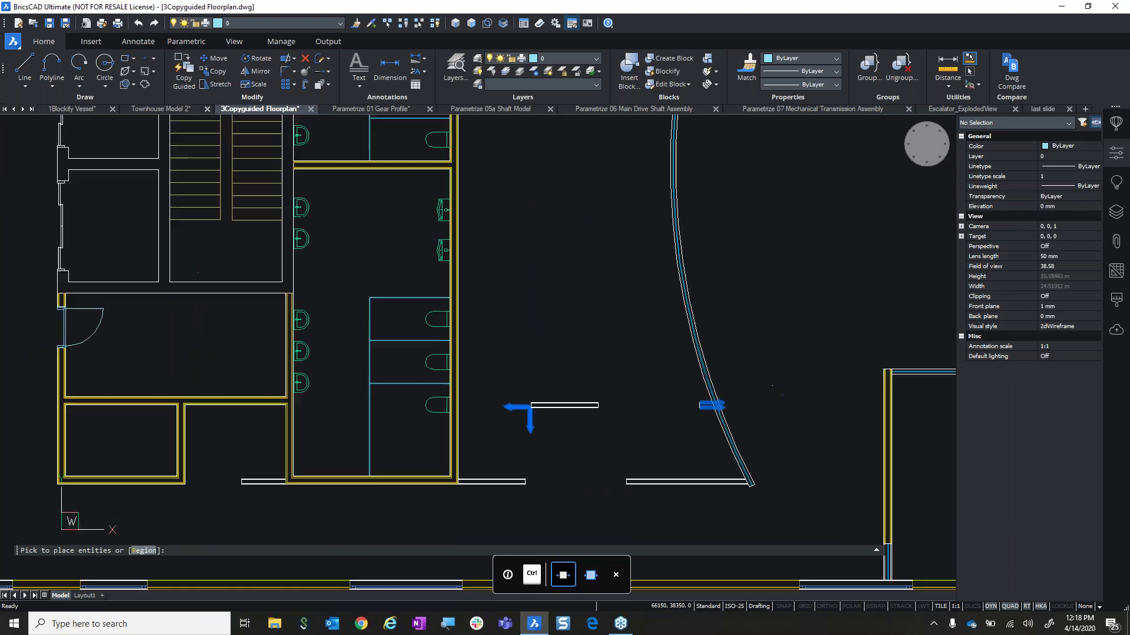
pyautogui.moveTo(560, 181); pyautogui.dragTo(517, 370, button='middle')
pyautogui.scroll(3, 506, 306)
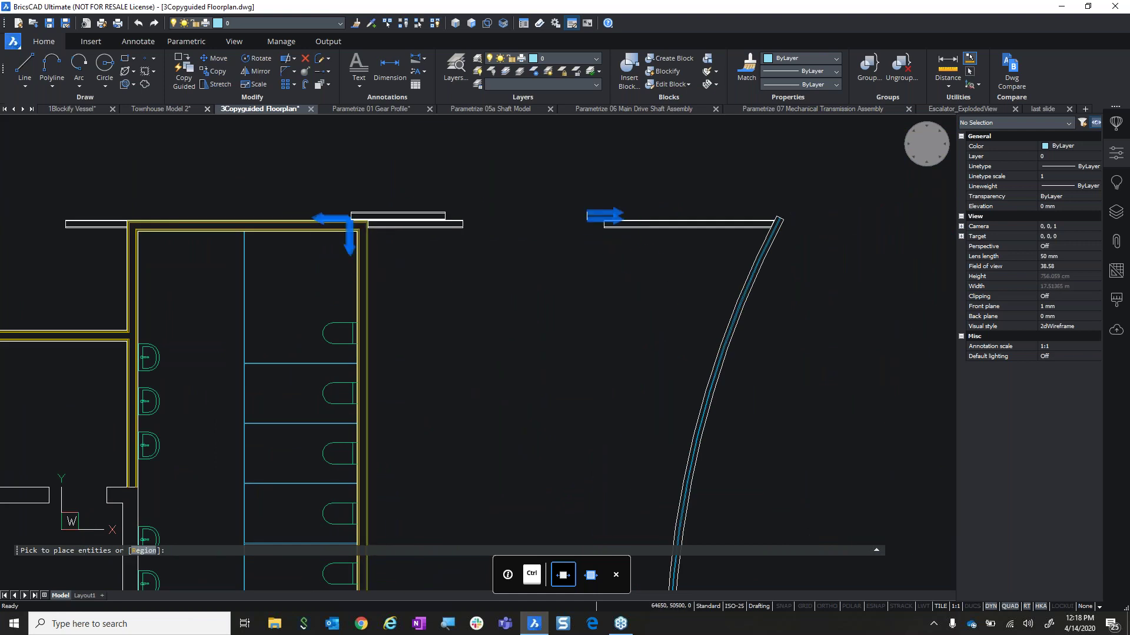
pyautogui.click(402, 212)
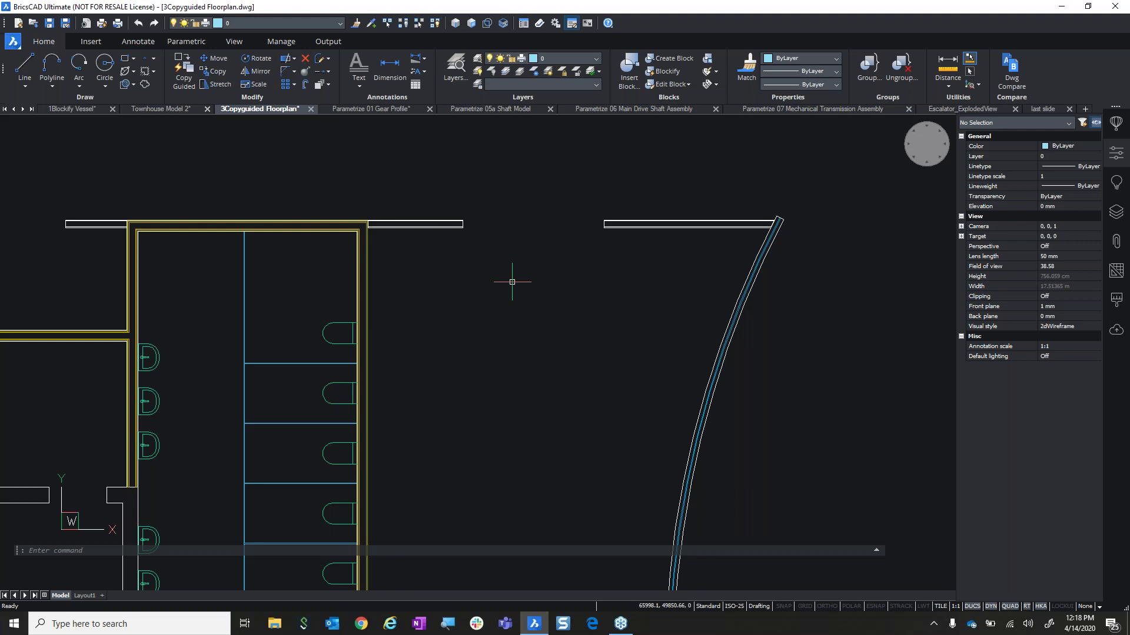
# Pan to the restroom wall gap, start Copy Guided and window-select a wall segment.
pyautogui.scroll(-2, 540, 294)
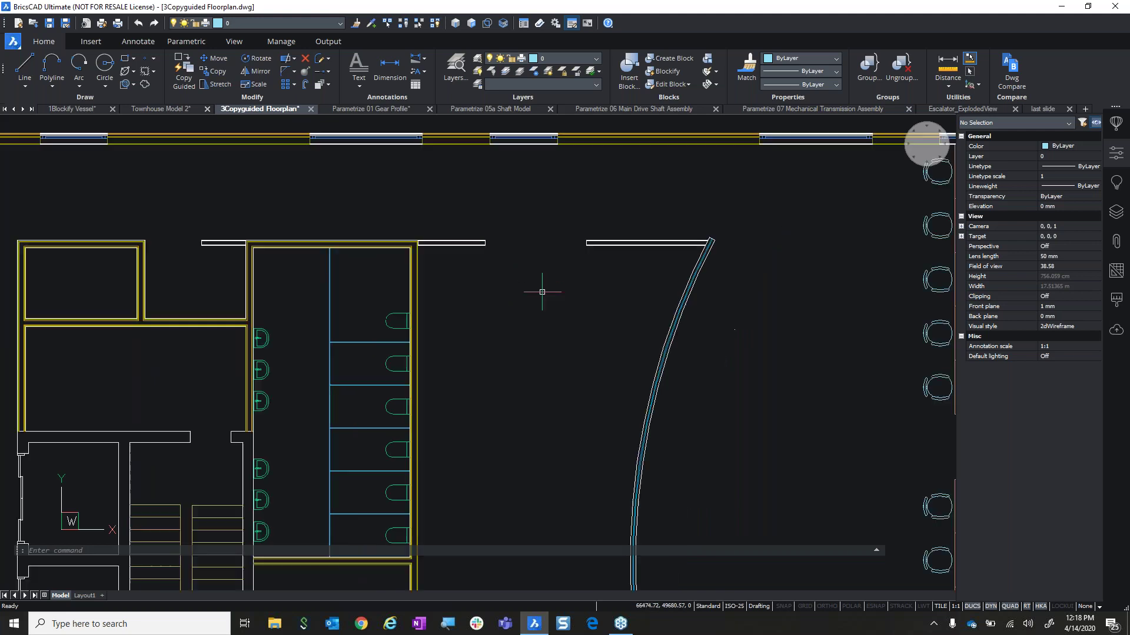
pyautogui.moveTo(537, 298); pyautogui.dragTo(444, 330, button='middle')
pyautogui.scroll(1, 443, 335)
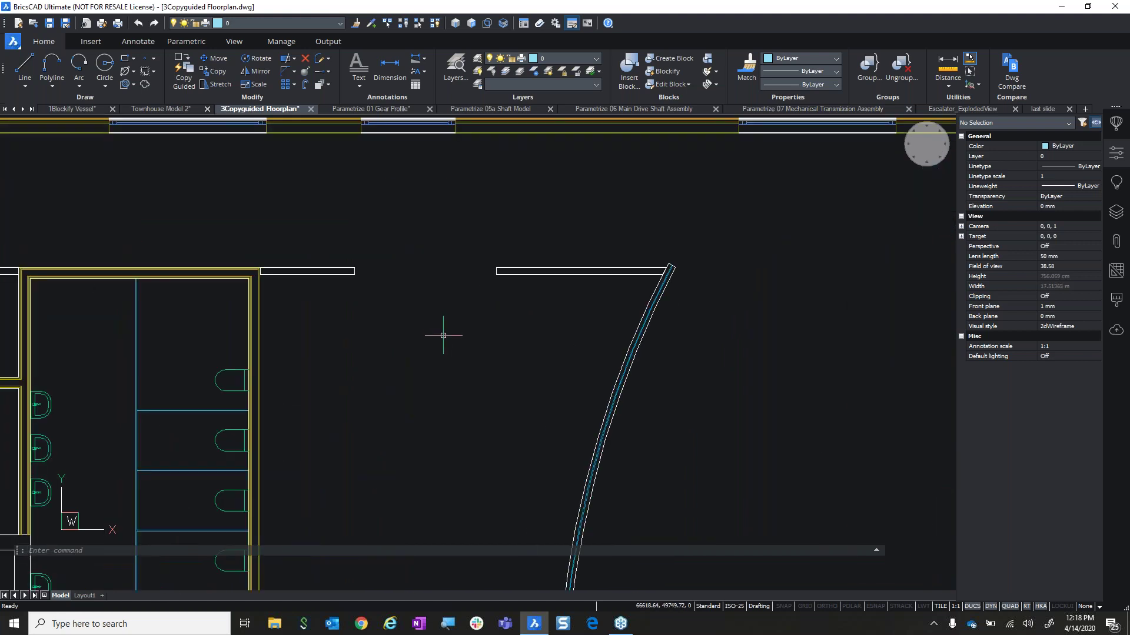
pyautogui.scroll(1, 422, 332)
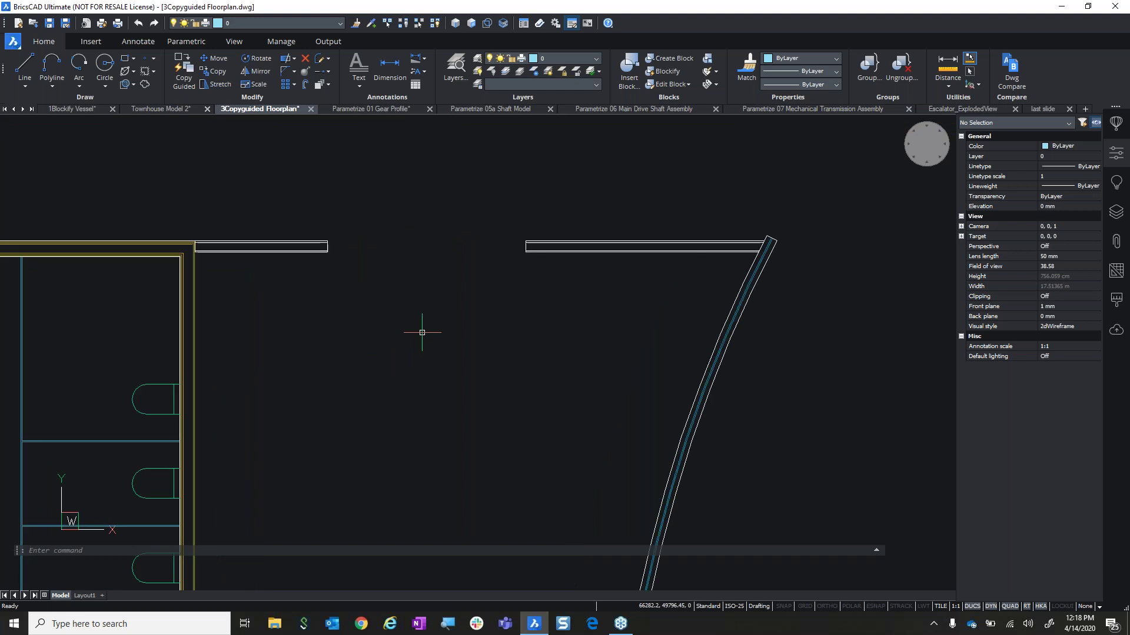
pyautogui.click(180, 81)
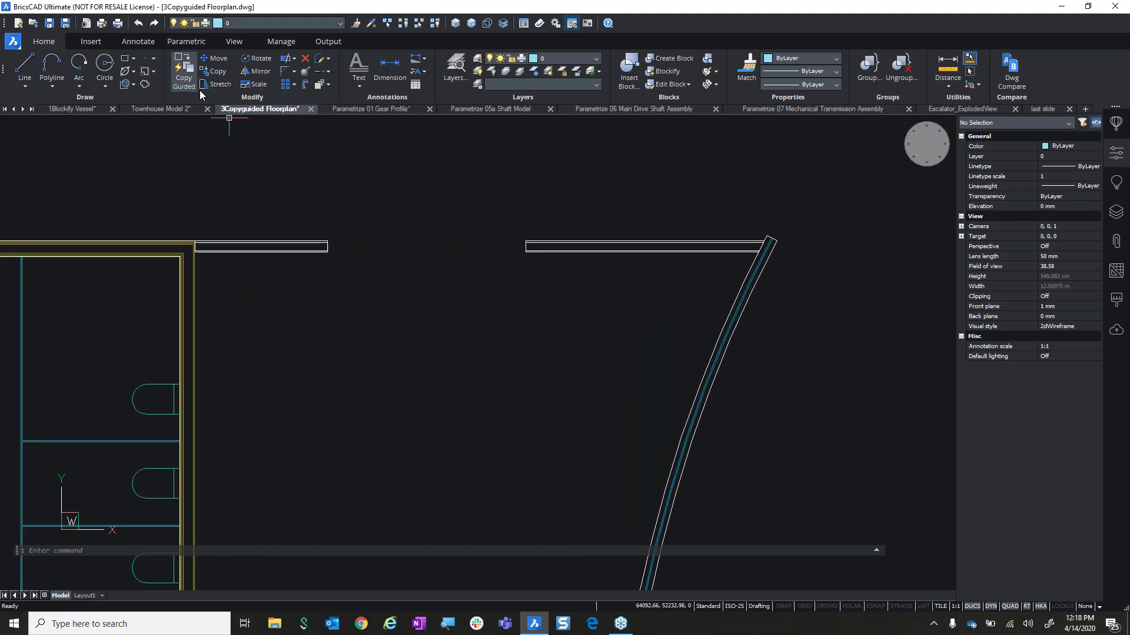
pyautogui.scroll(2, 534, 227)
pyautogui.click(534, 227)
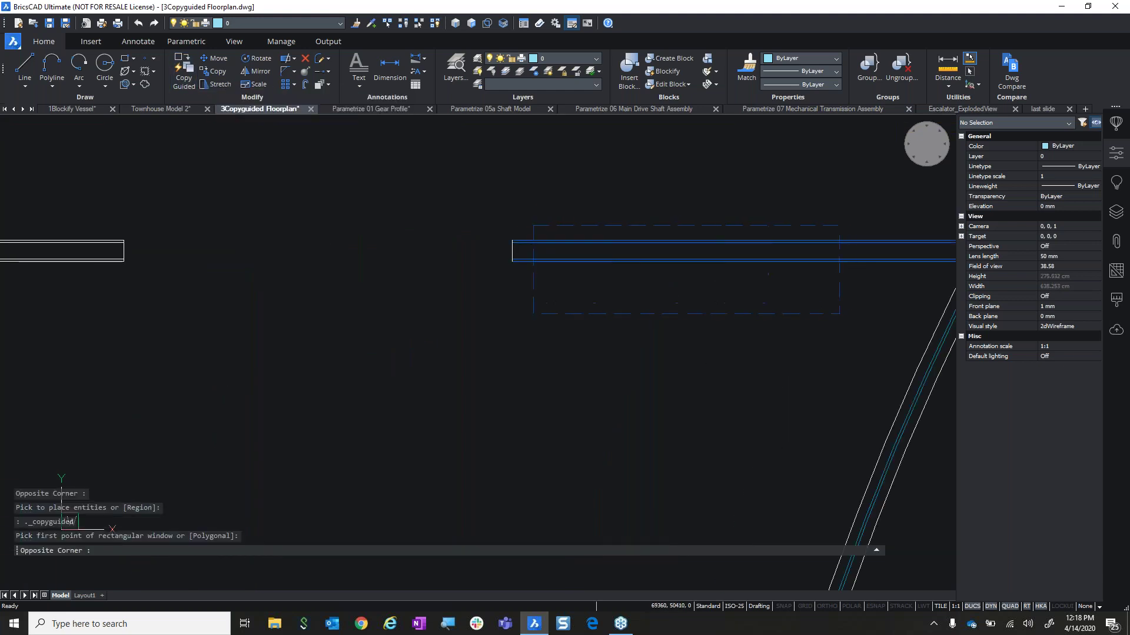
pyautogui.scroll(2, 693, 327)
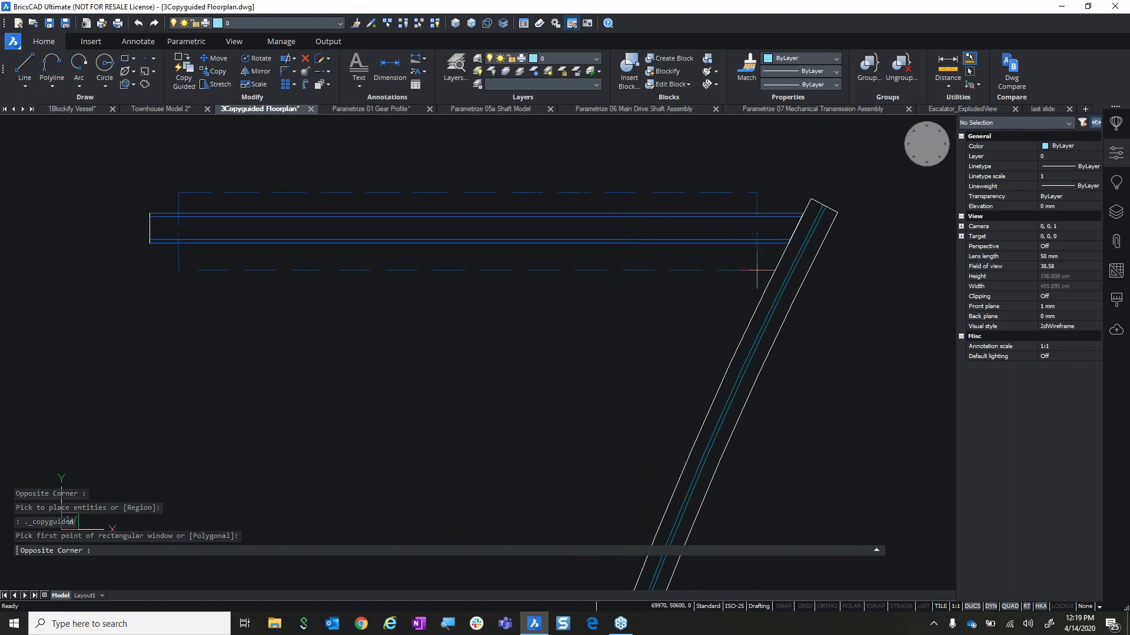
pyautogui.click(759, 269)
# Copy the wall segment as a Region over the gap so the wall runs continuously.
pyautogui.scroll(-3, 758, 265)
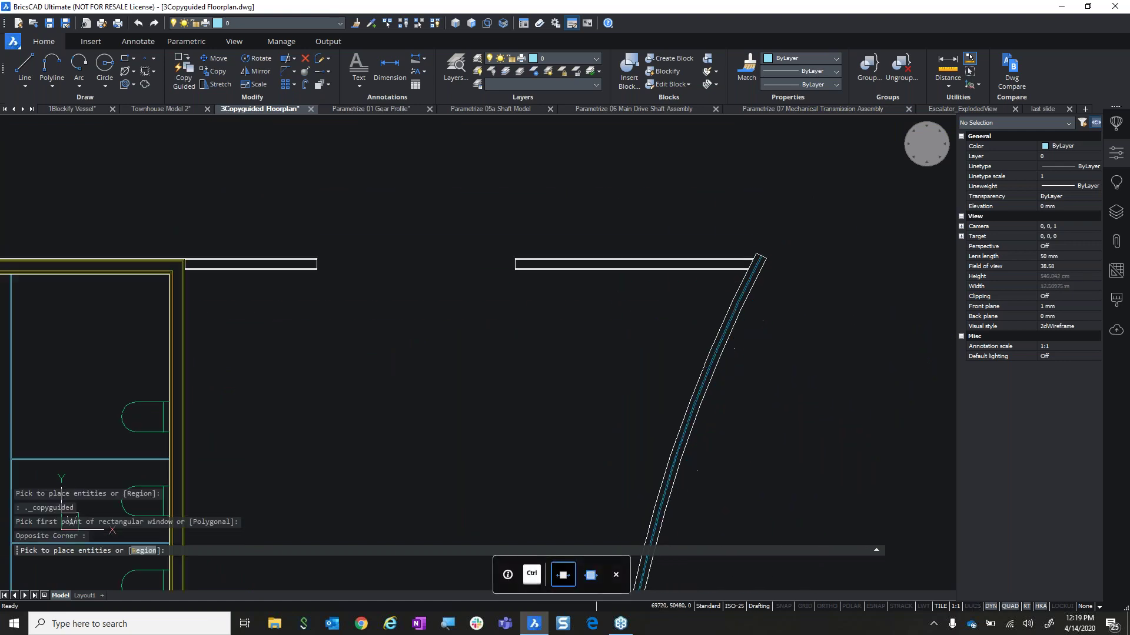
pyautogui.click(591, 576)
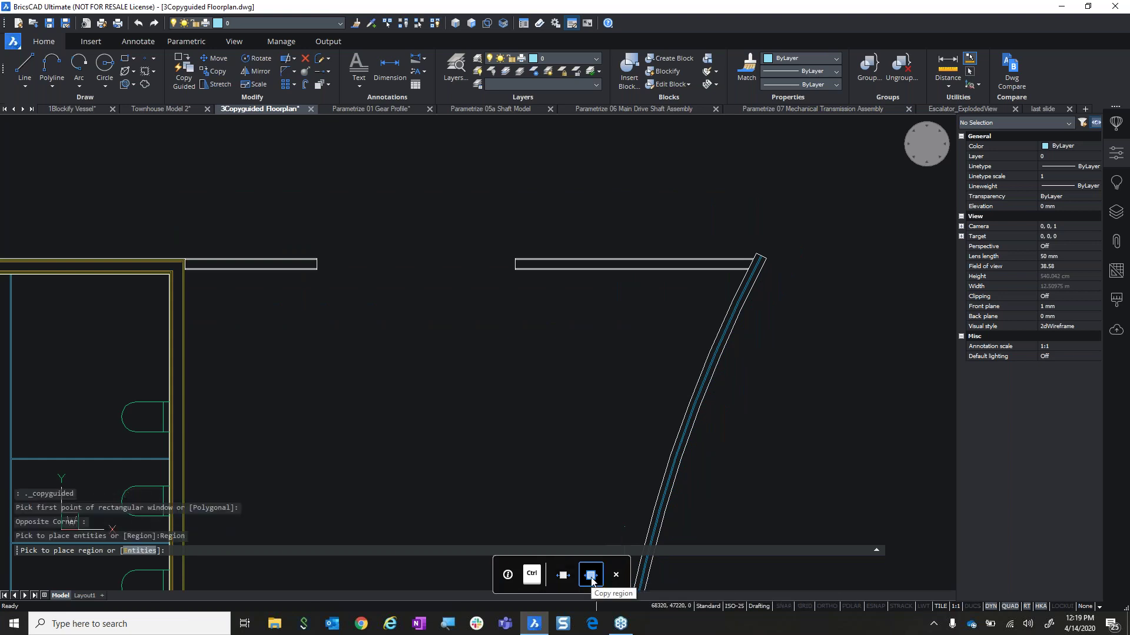
pyautogui.scroll(1, 383, 361)
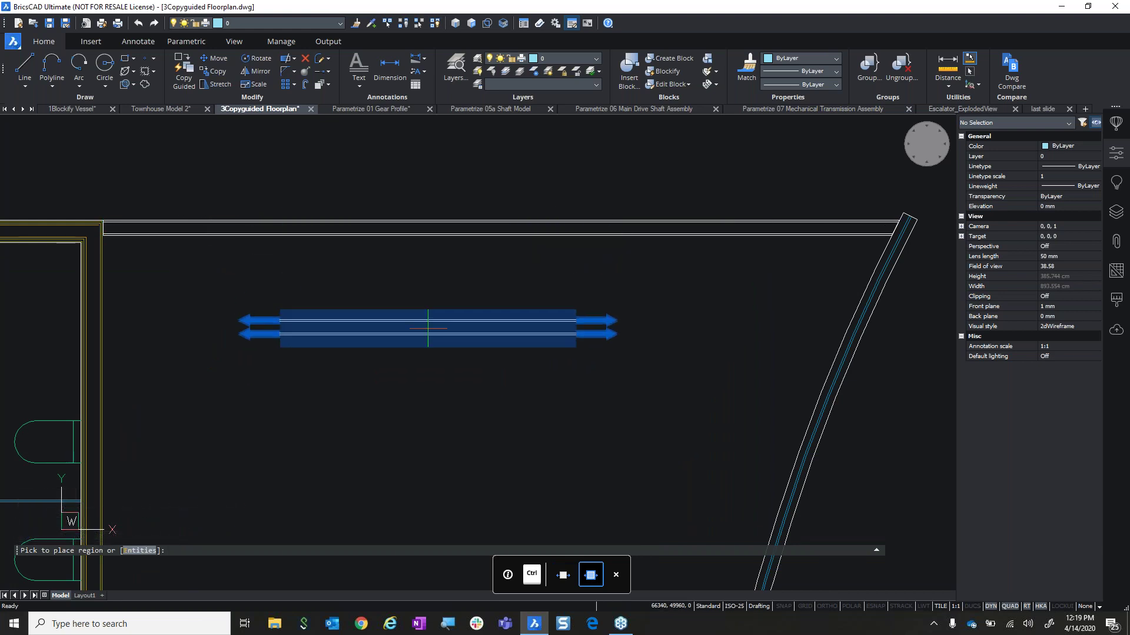
pyautogui.press('Escape')
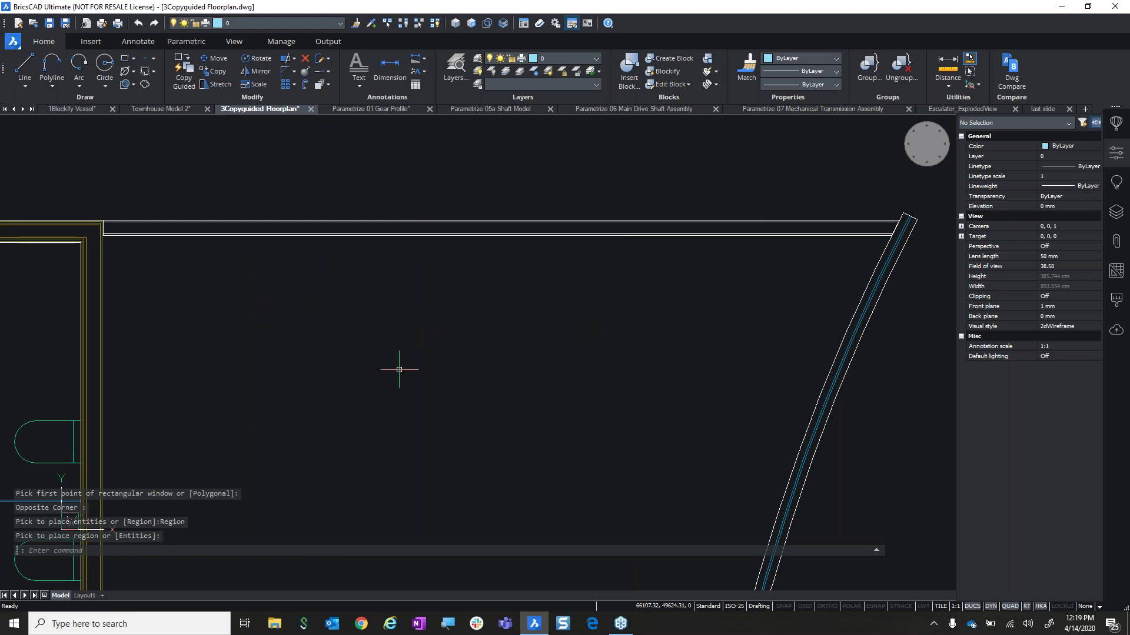
# Zoom out to show the entire office building, then bring up the Parametrize 01 Gear Profile drawing.
pyautogui.scroll(-3, 399, 370)
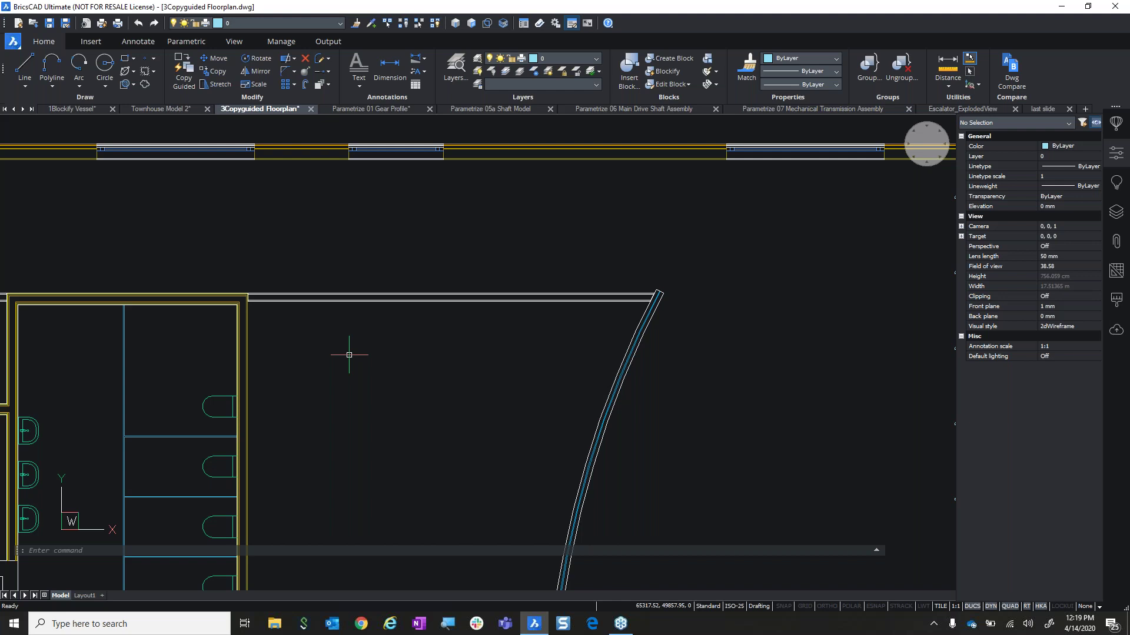
pyautogui.scroll(3, 480, 303)
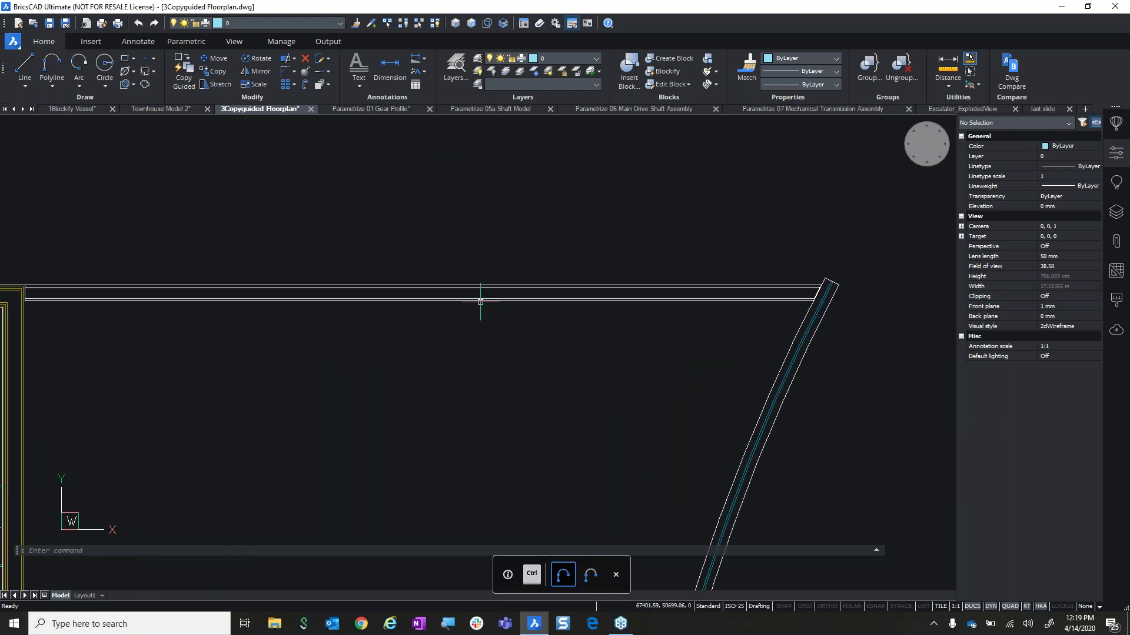
pyautogui.scroll(-3, 753, 367)
pyautogui.scroll(3, 769, 388)
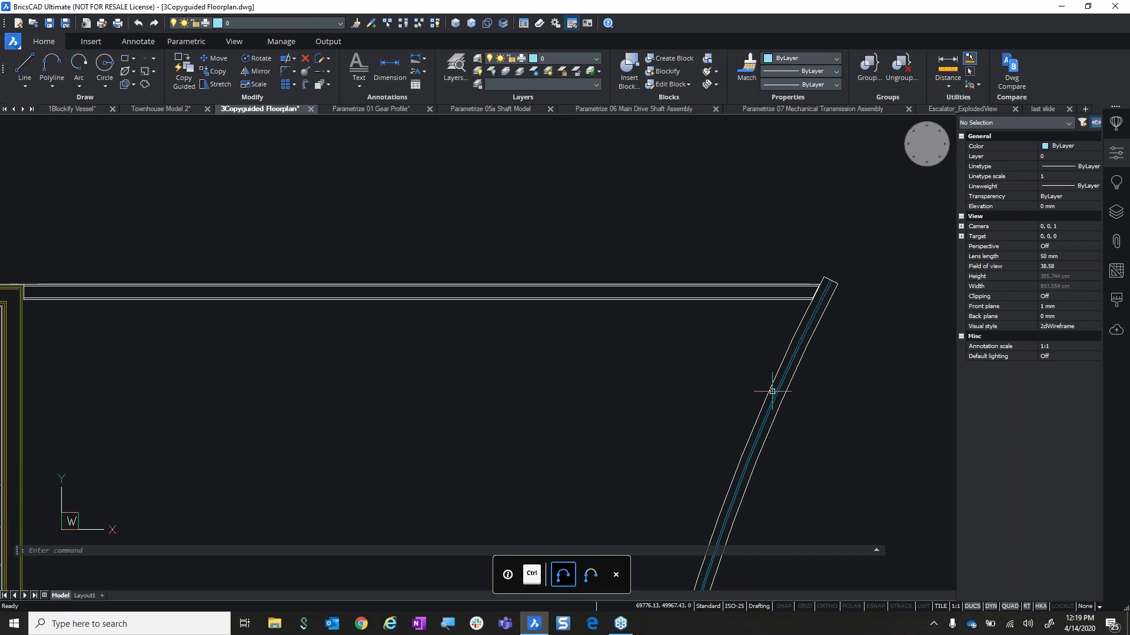
pyautogui.scroll(-3, 769, 386)
pyautogui.scroll(-4, 560, 290)
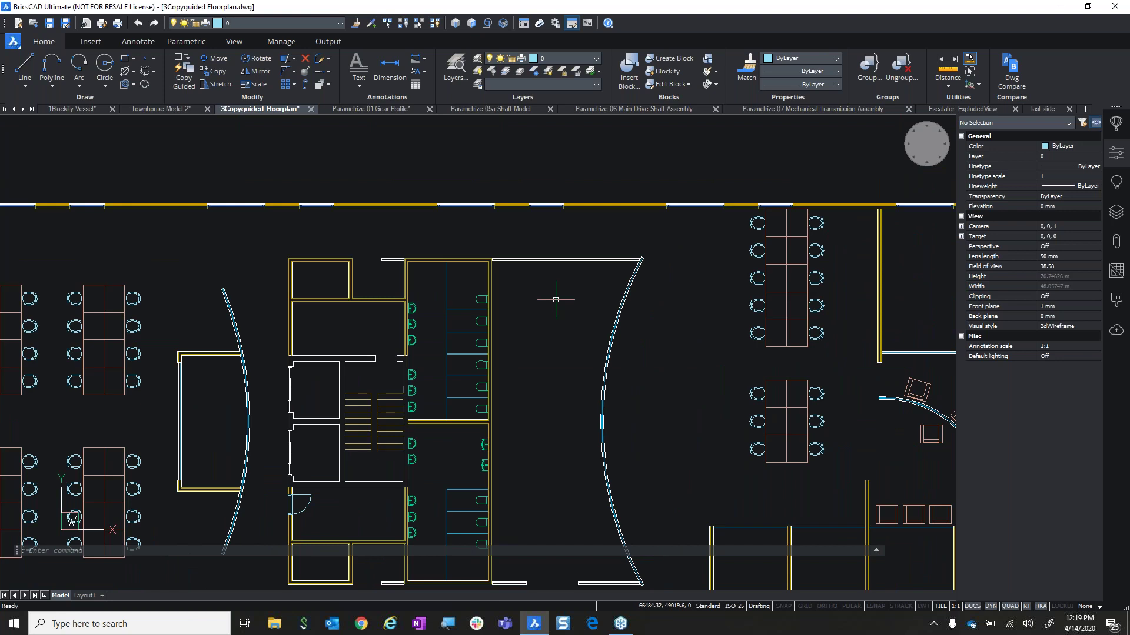
pyautogui.scroll(-3, 556, 300)
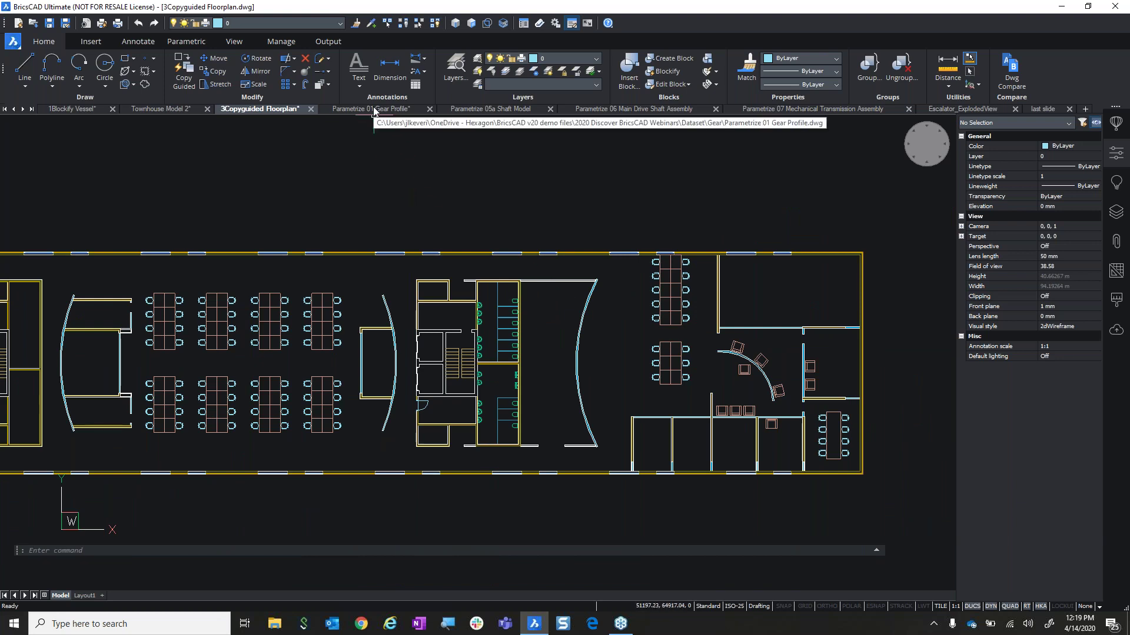
pyautogui.click(373, 110)
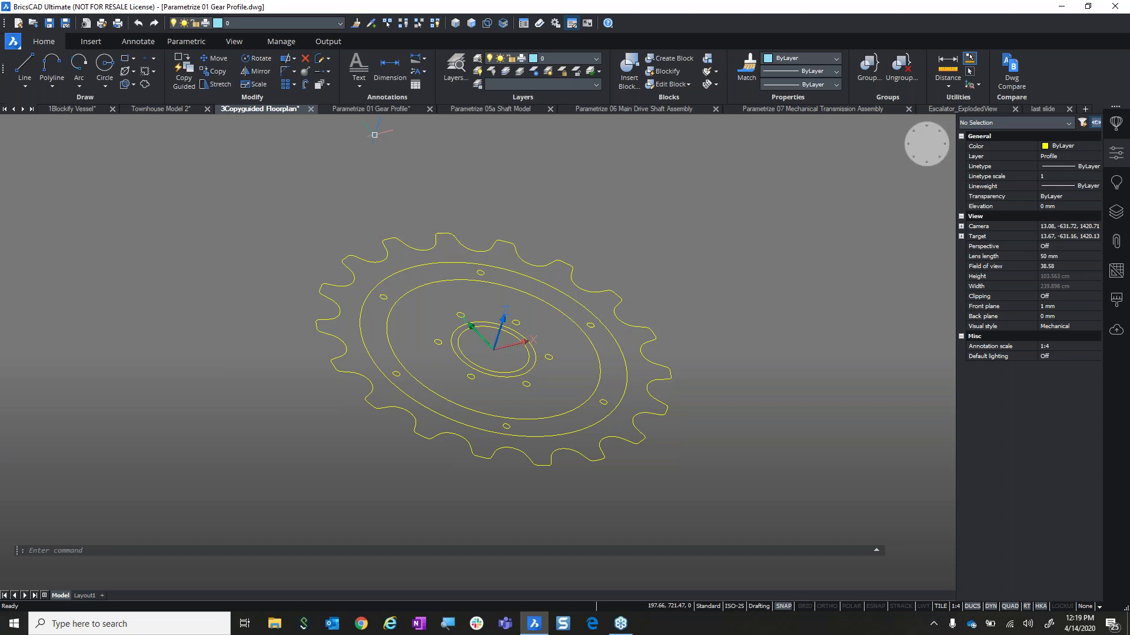
# Switch to the Modeling workspace and orbit the gear profile to a tilted view.
pyautogui.click(761, 606)
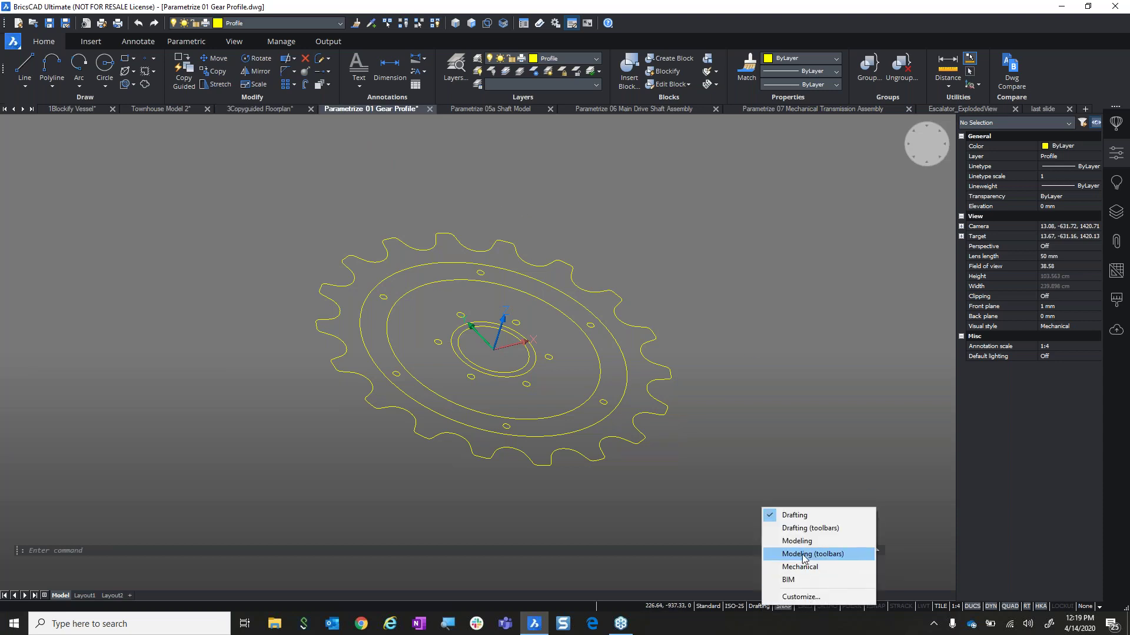
pyautogui.click(797, 541)
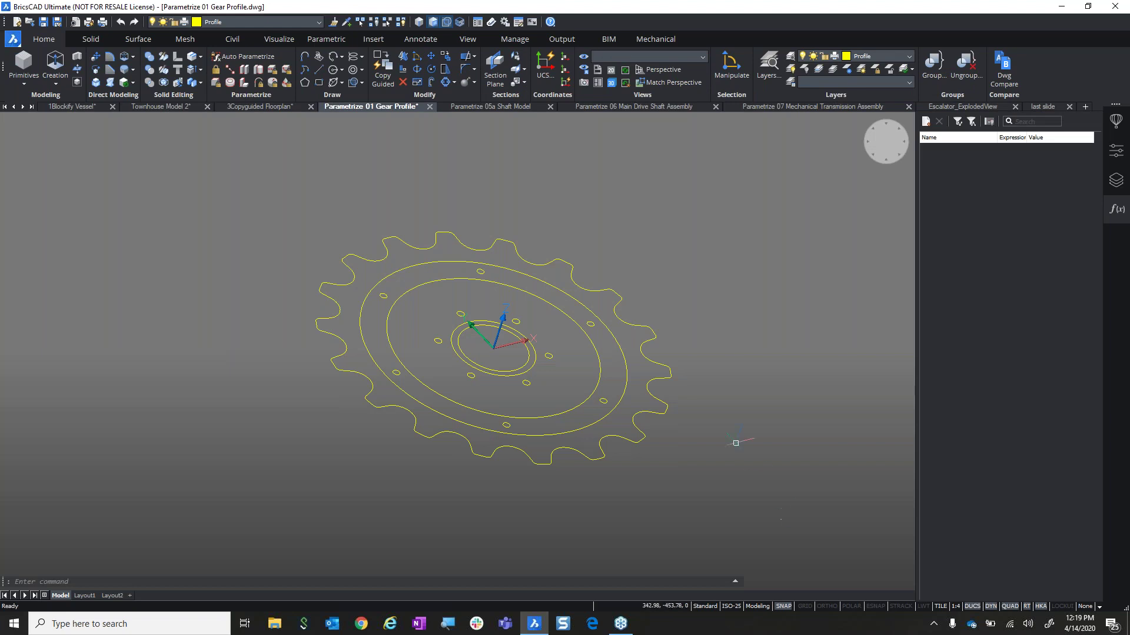
pyautogui.keyDown('shift'); pyautogui.moveTo(663, 379); pyautogui.dragTo(431, 273, button='middle'); pyautogui.keyUp('shift')
# Extrude the gear's outer profile to a height of 20.
pyautogui.scroll(3, 431, 273)
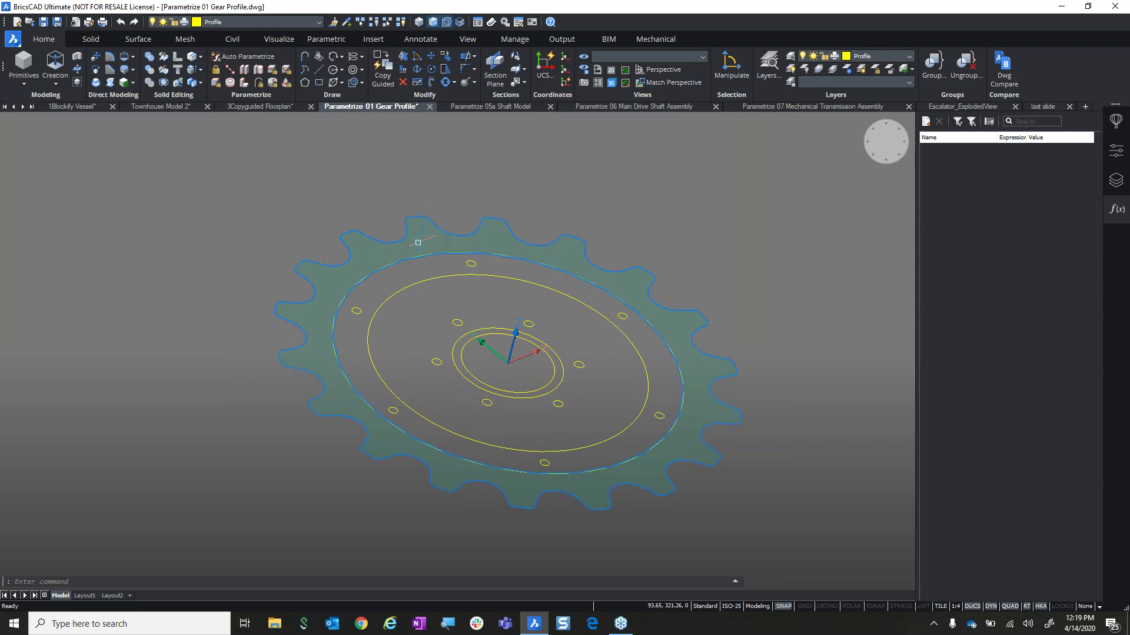
pyautogui.moveTo(431, 273)
pyautogui.click(441, 248)
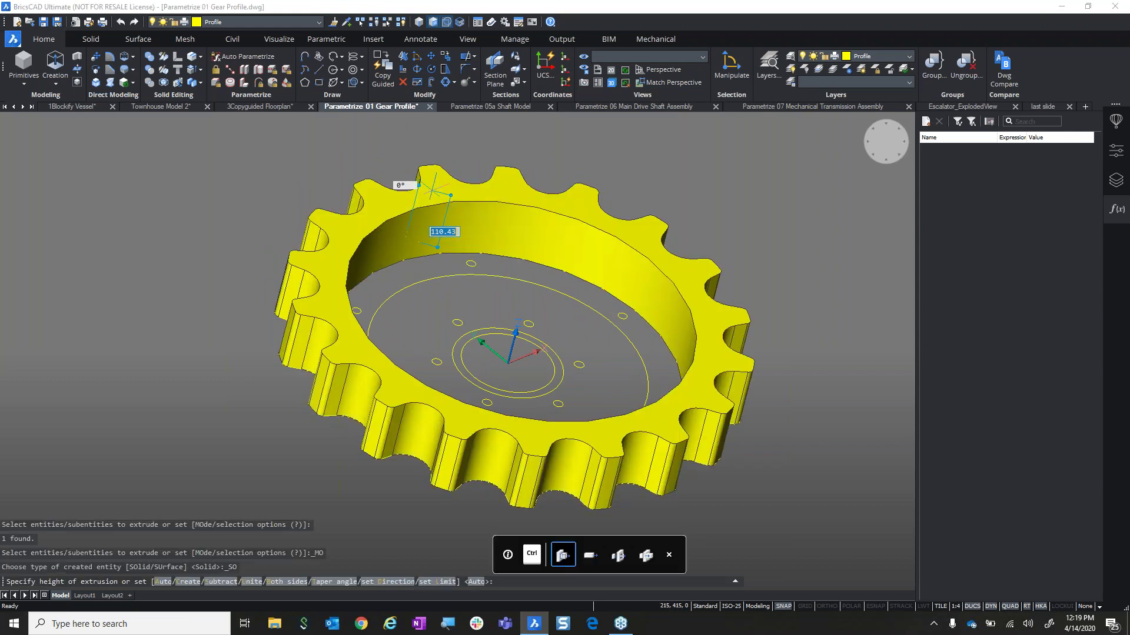
pyautogui.write('20')
pyautogui.press('Return')
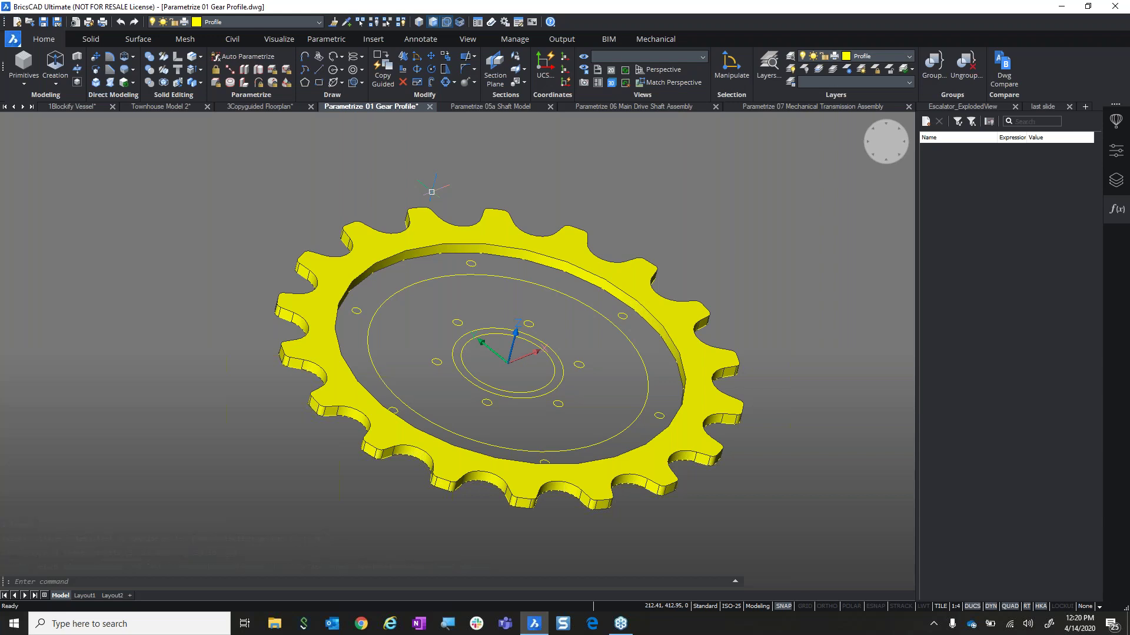
# Extrude the inner ring region to a height of 20.
pyautogui.moveTo(431, 272)
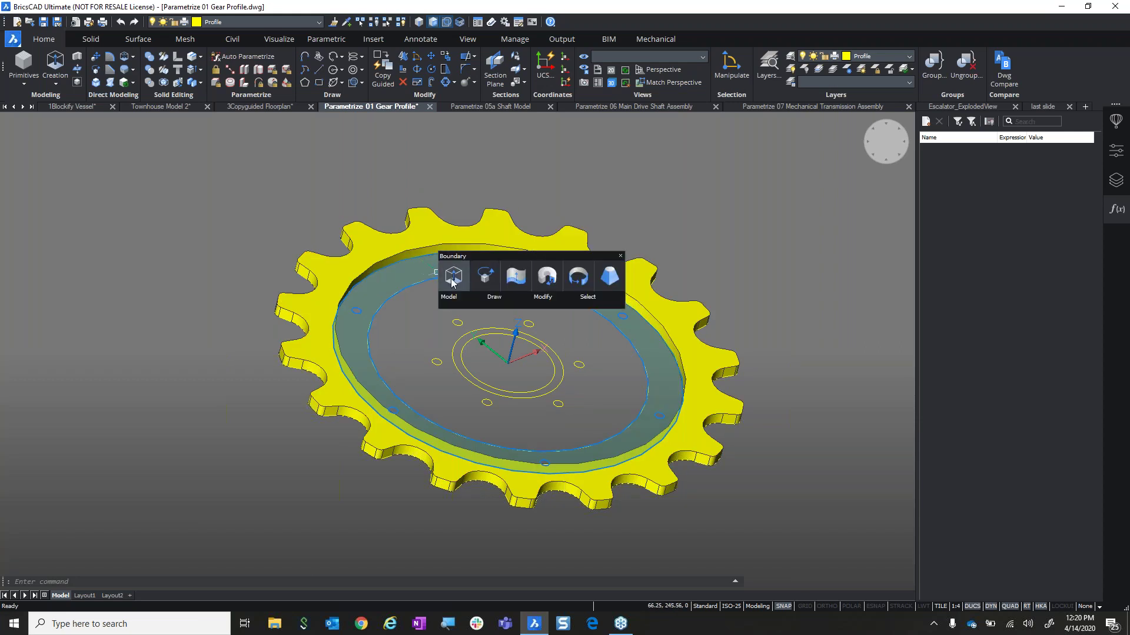
pyautogui.click(450, 276)
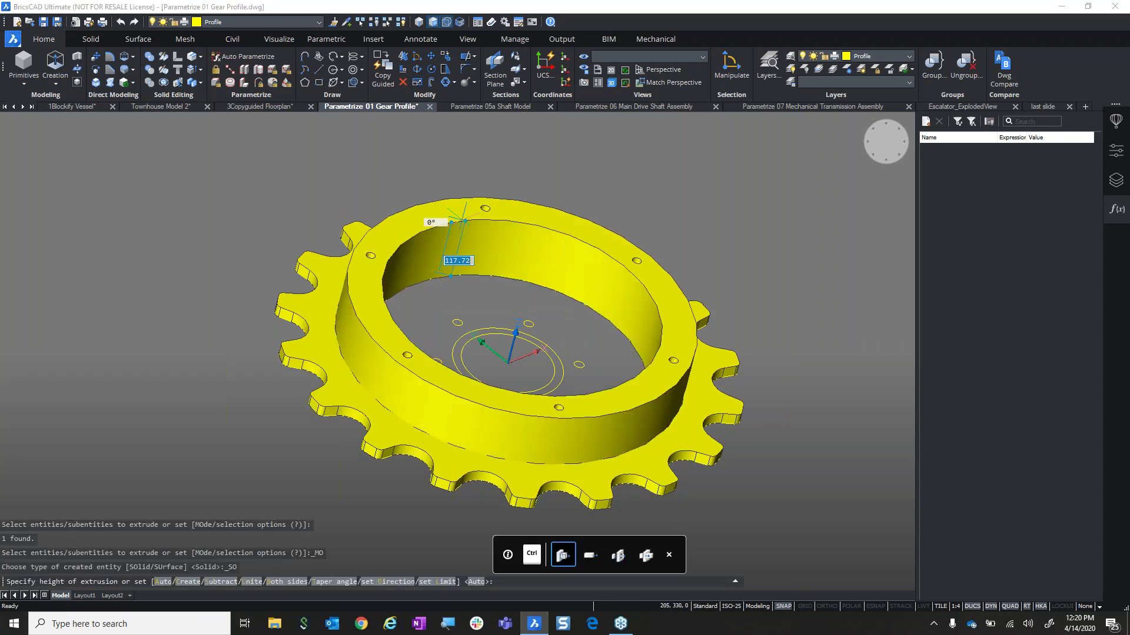
pyautogui.press('Escape')
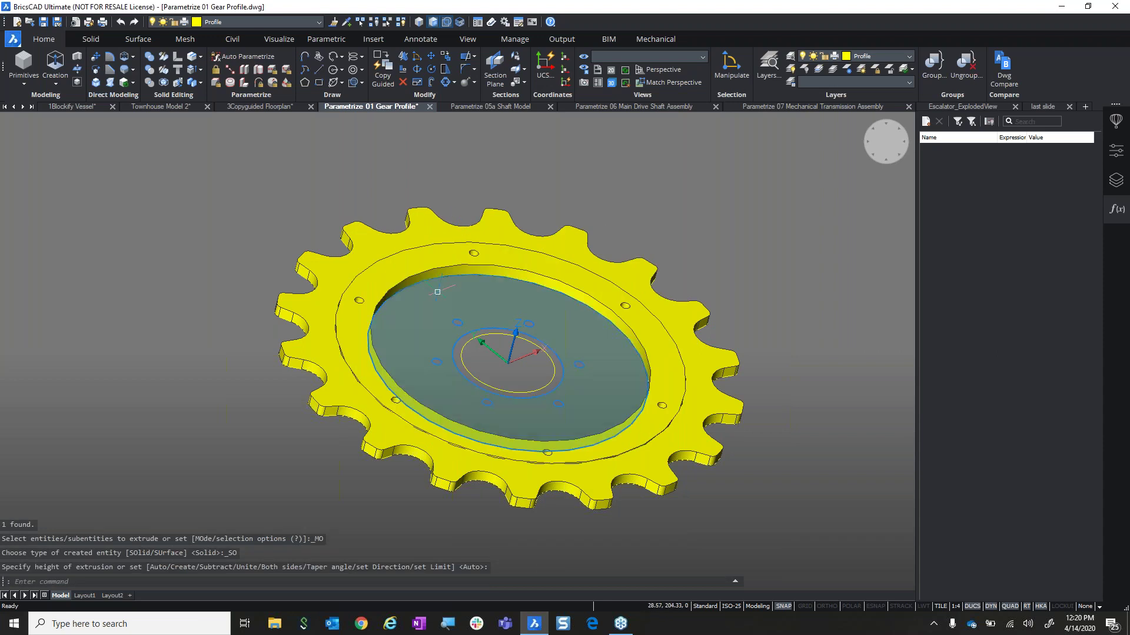
pyautogui.moveTo(438, 295)
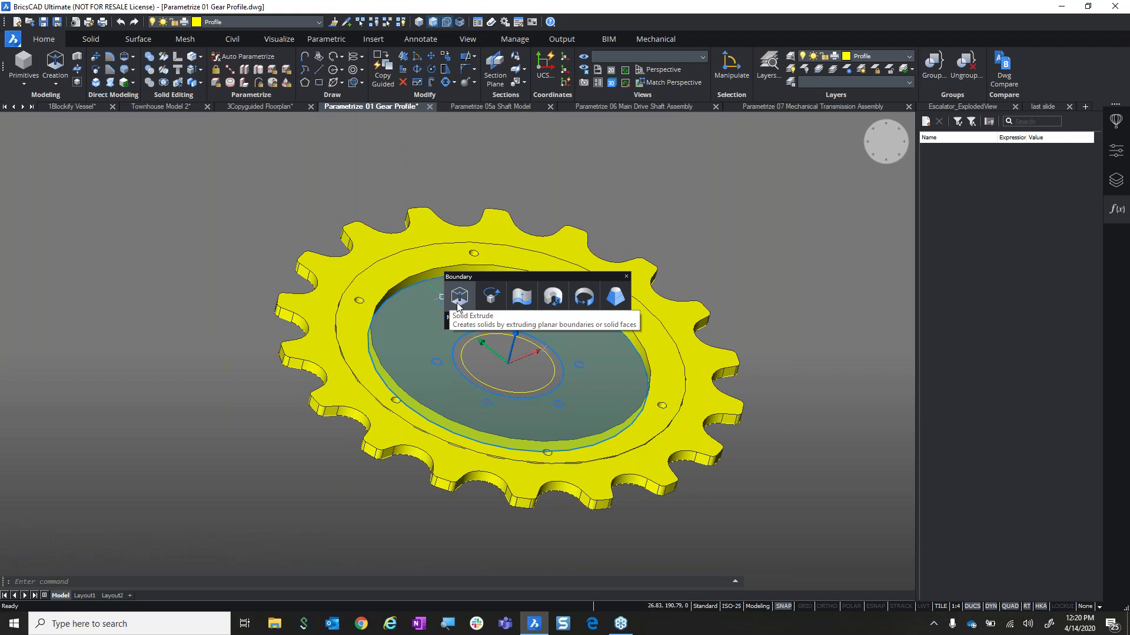
pyautogui.moveTo(462, 323)
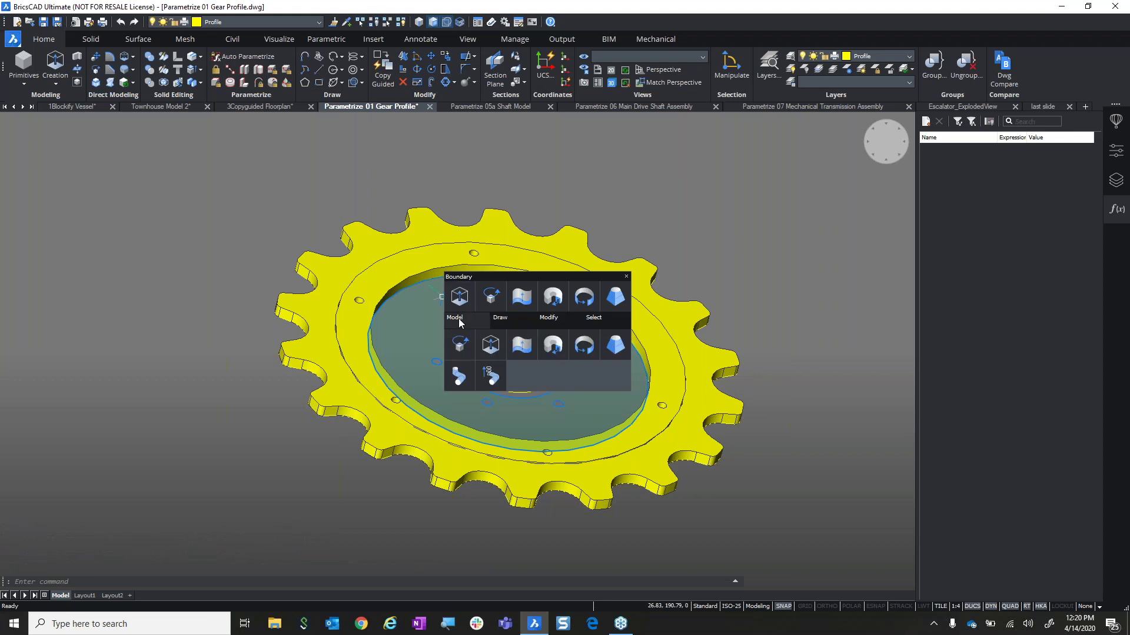
pyautogui.click(461, 299)
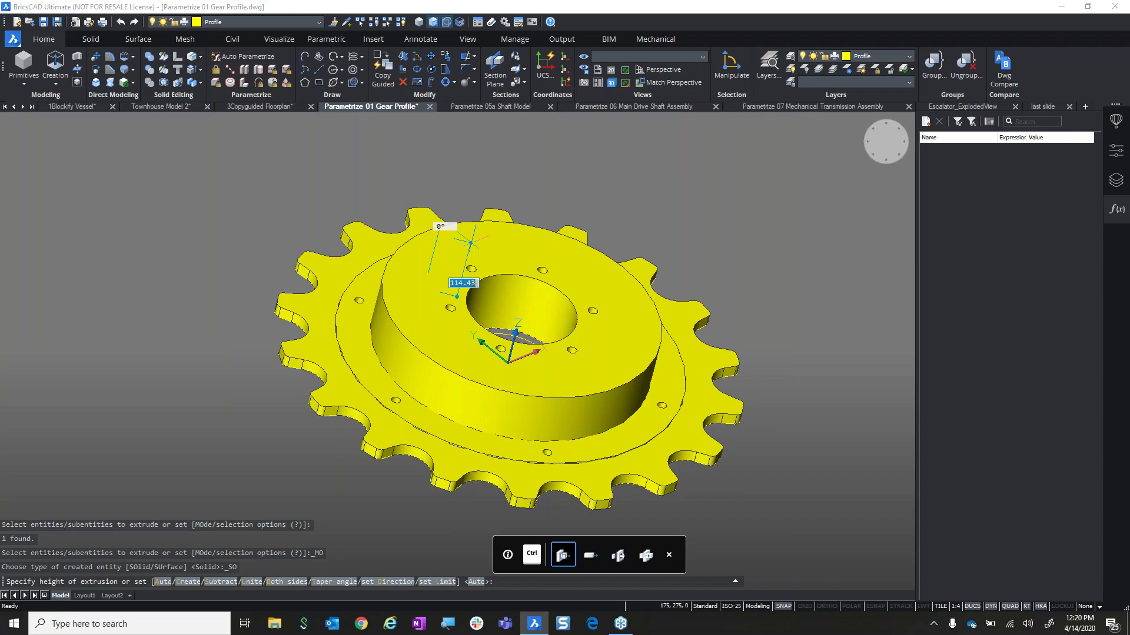
pyautogui.write('20')
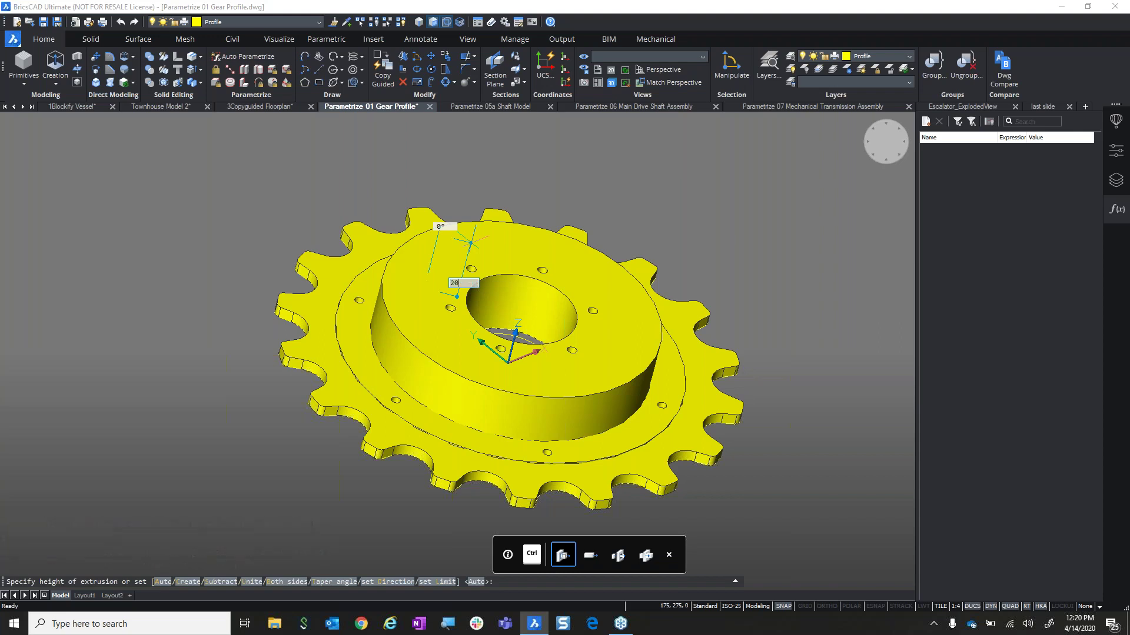
pyautogui.press('Return')
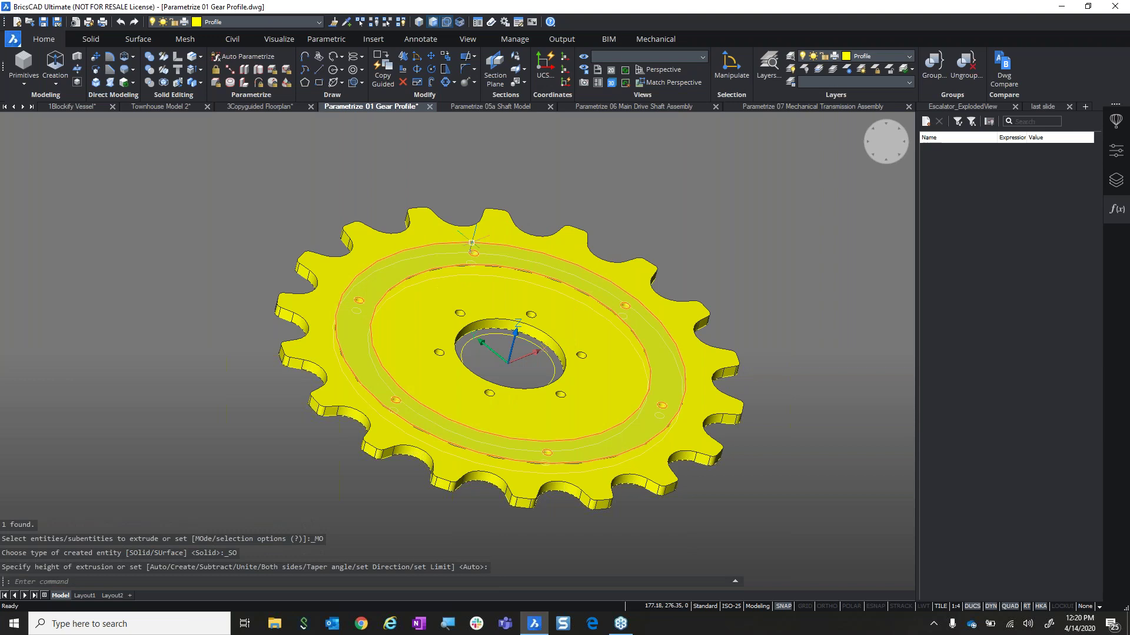
# Window-select all four gear pieces and union them into one solid.
pyautogui.scroll(5, 505, 353)
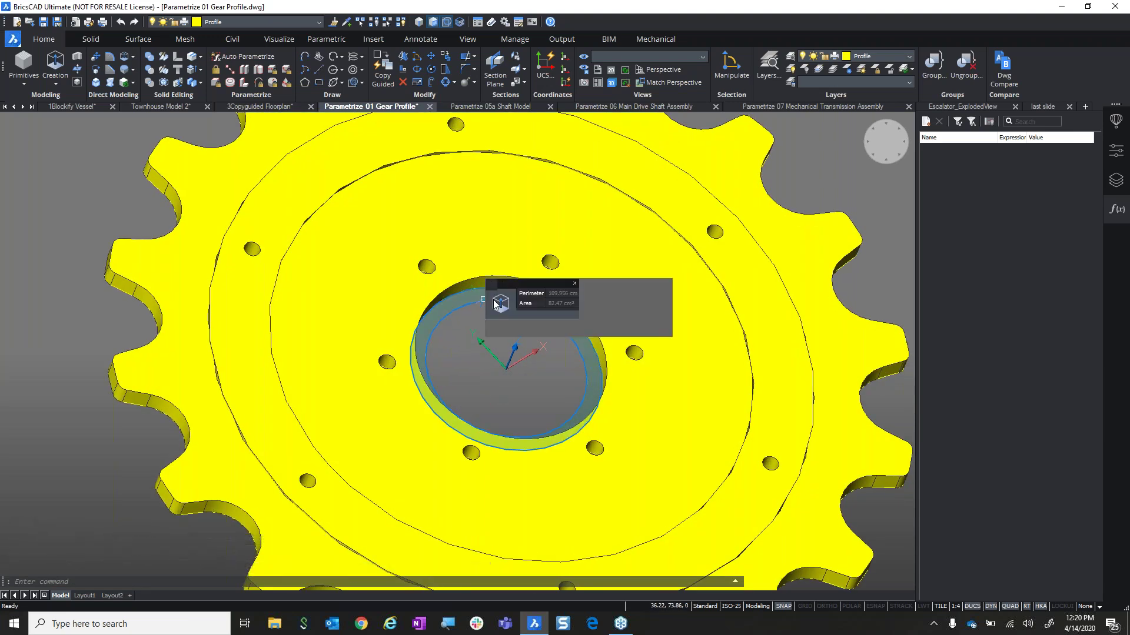
pyautogui.moveTo(499, 309); pyautogui.dragTo(499, 250)
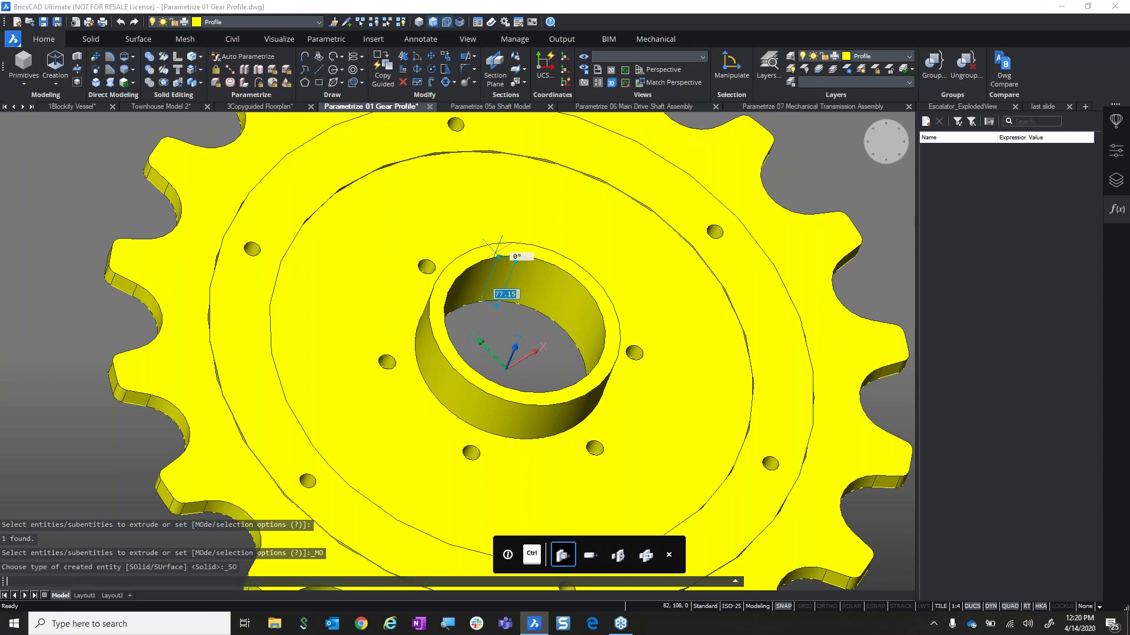
pyautogui.press('Escape')
pyautogui.scroll(-5, 478, 271)
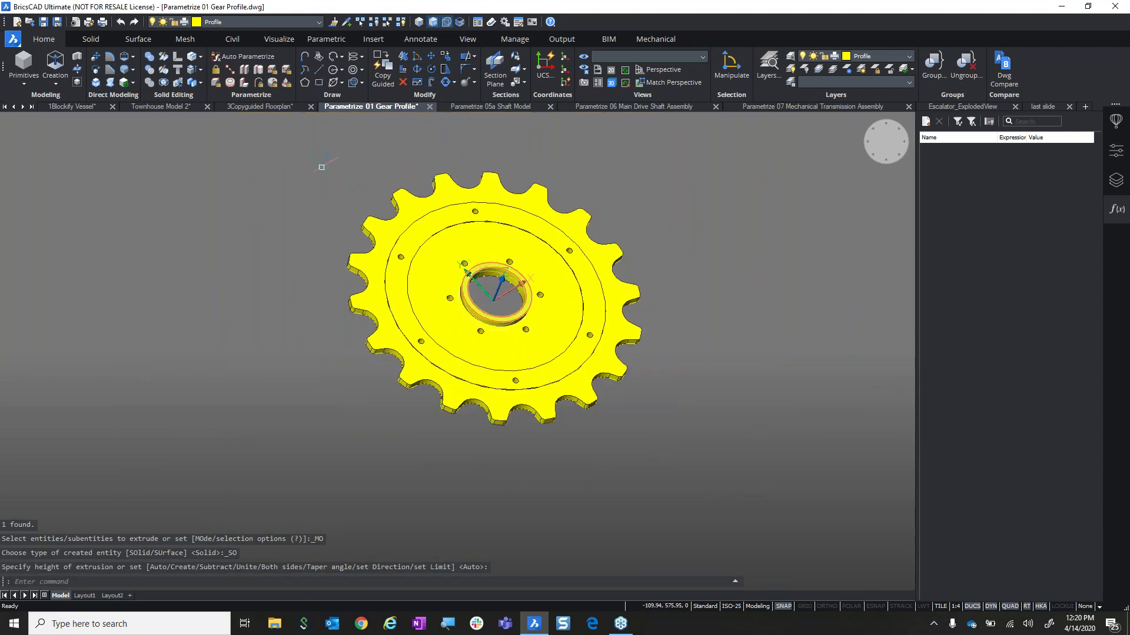
pyautogui.click(312, 148)
pyautogui.click(767, 484)
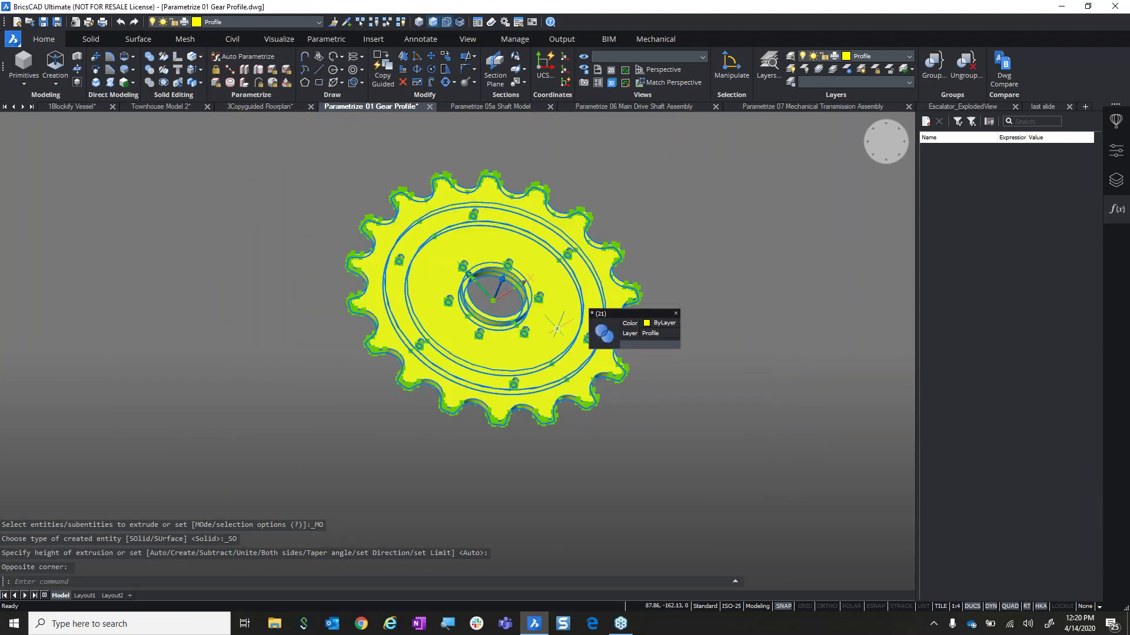
pyautogui.press('Escape')
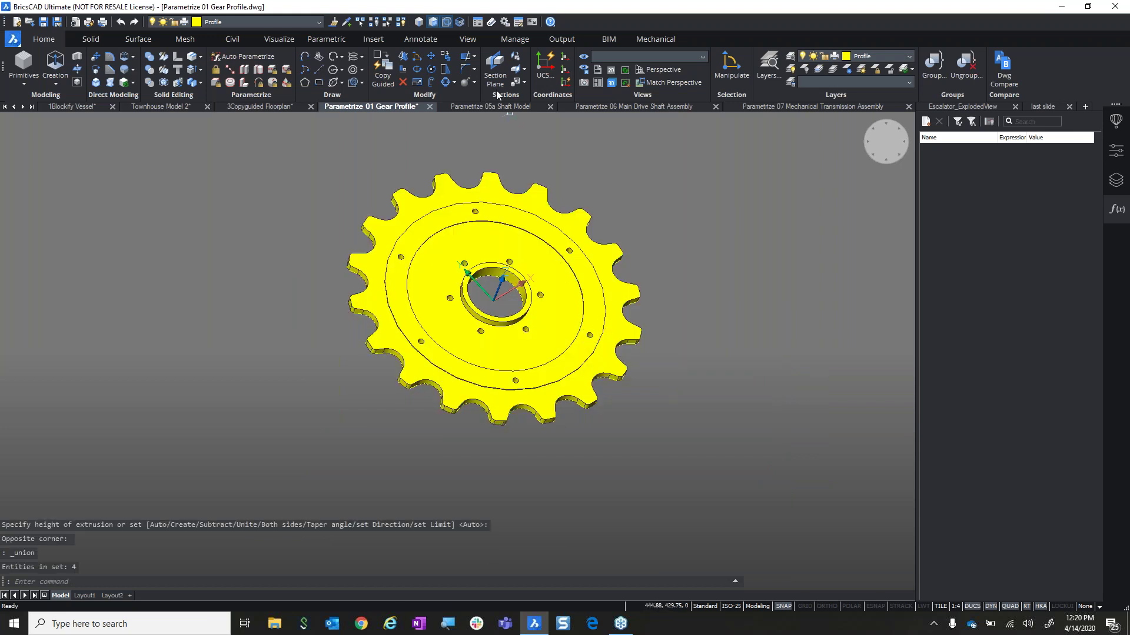
pyautogui.click(474, 70)
pyautogui.click(479, 87)
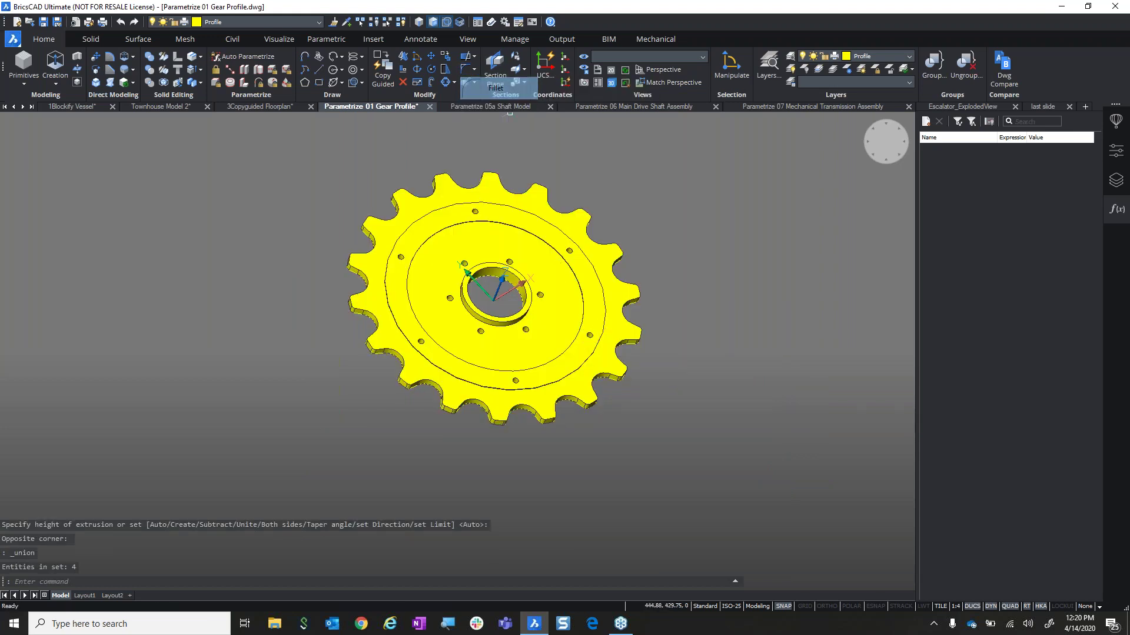
pyautogui.scroll(3, 489, 353)
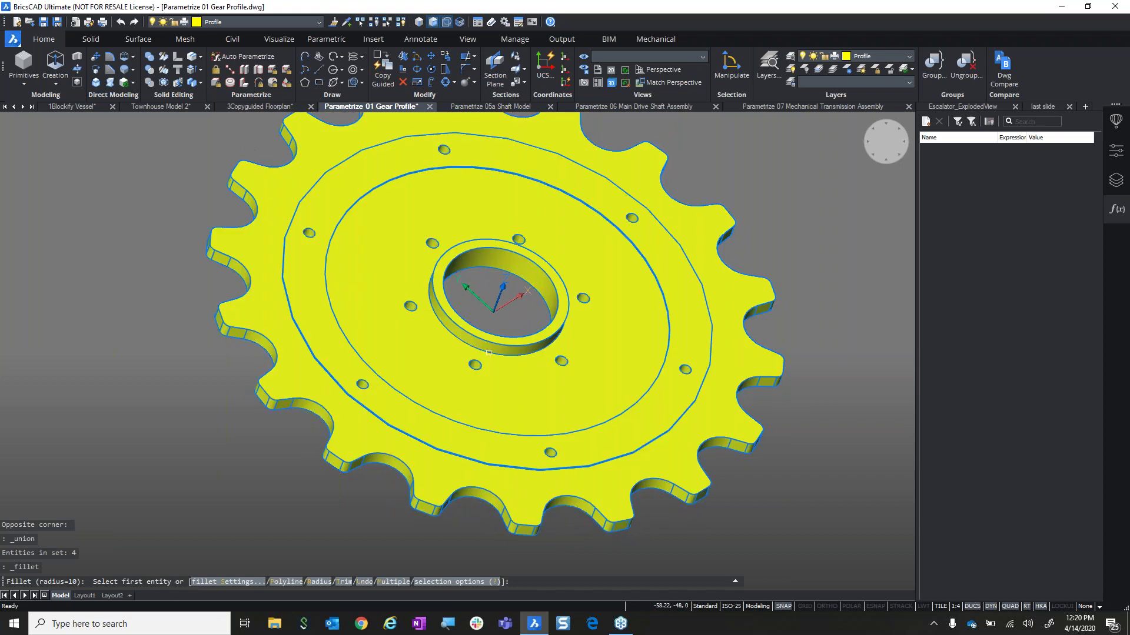
pyautogui.click(489, 353)
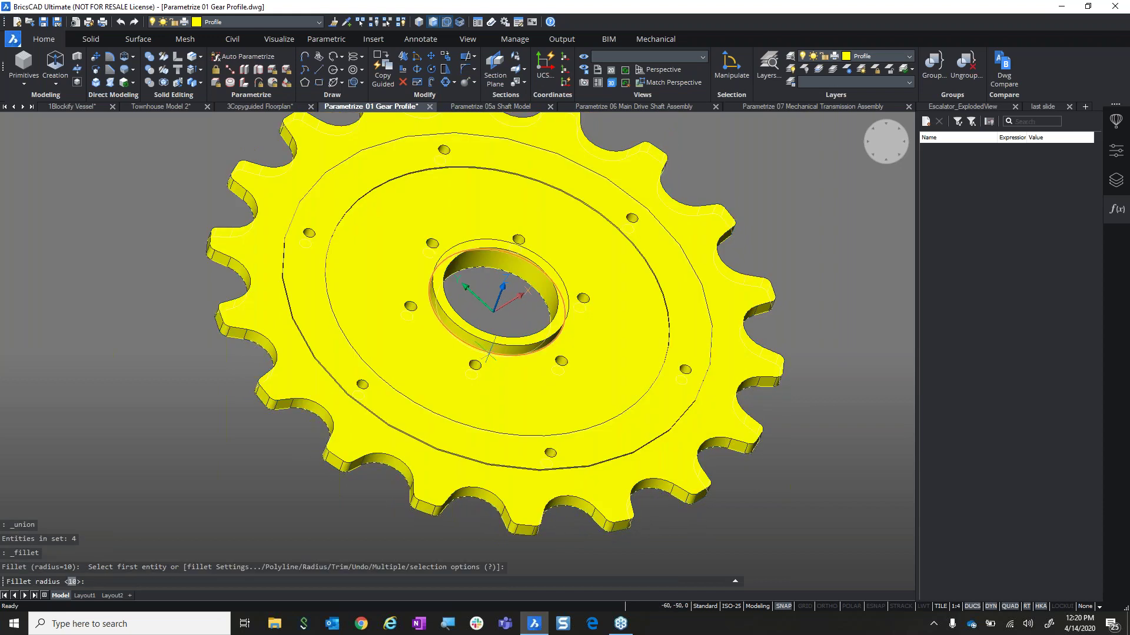
pyautogui.write('3')
pyautogui.press('Return')
pyautogui.scroll(-2, 487, 354)
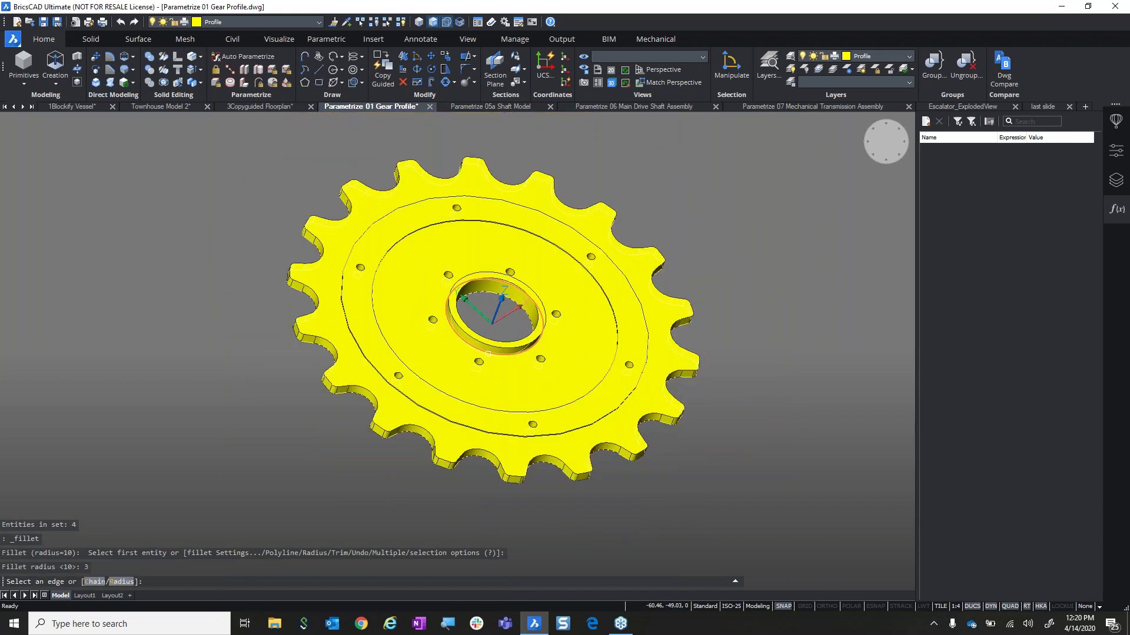
pyautogui.press('Return')
pyautogui.scroll(-2, 487, 353)
pyautogui.keyDown('shift'); pyautogui.moveTo(488, 354); pyautogui.dragTo(618, 383, button='middle'); pyautogui.keyUp('shift')
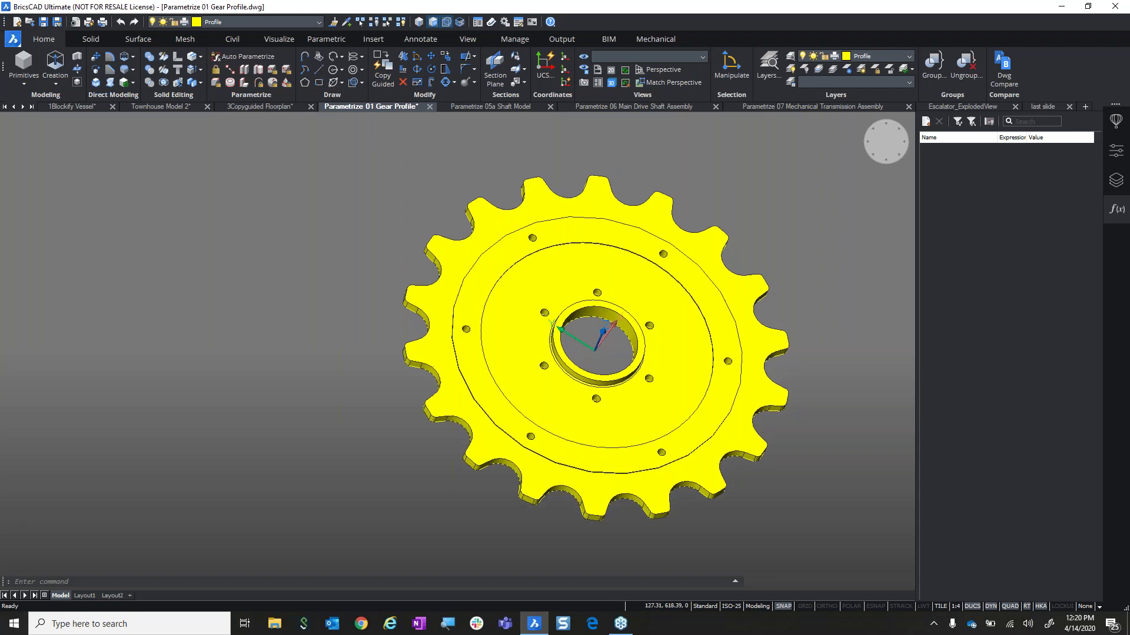
# Auto Parametrize the window-selected gear, generating parameters such as radius_1 = 80 and 3D radius constraints.
pyautogui.click(94, 39)
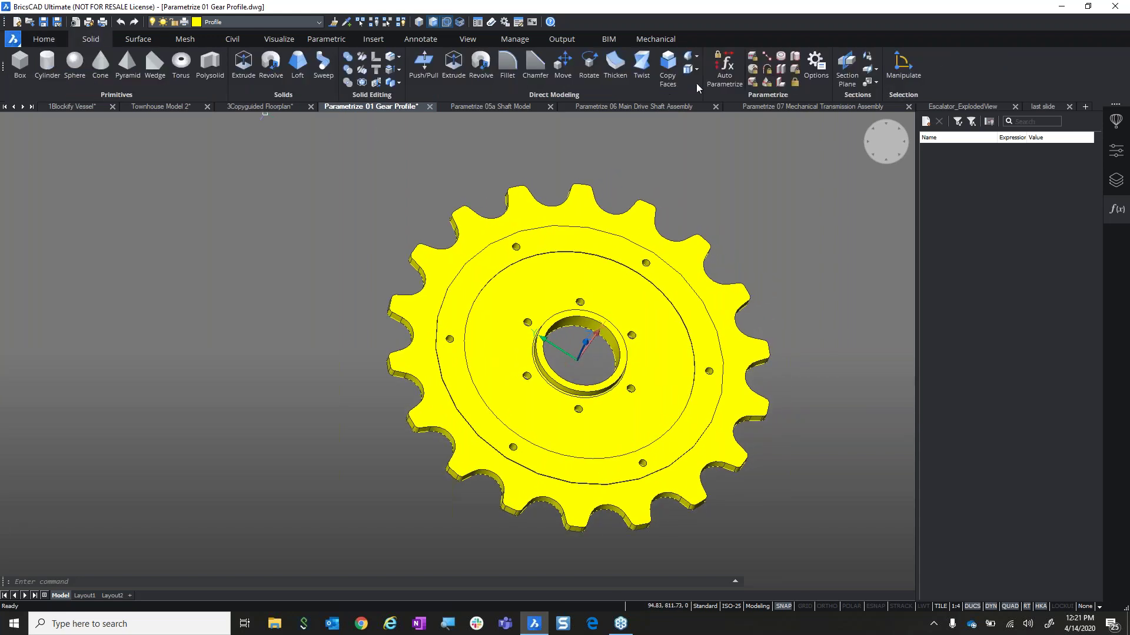
pyautogui.click(733, 85)
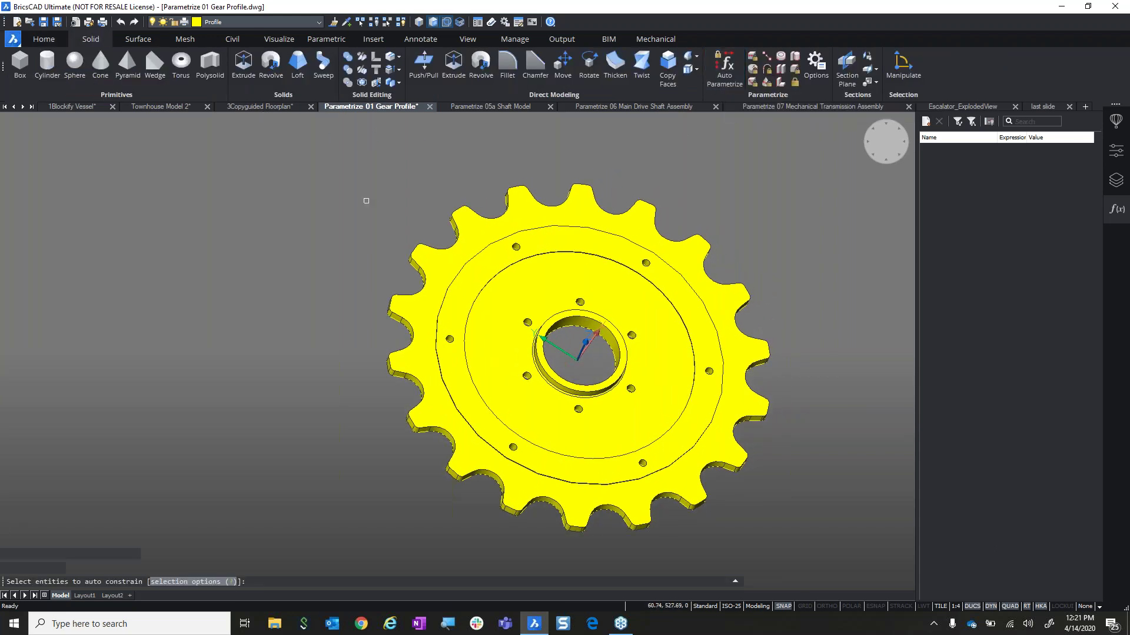
pyautogui.click(315, 164)
pyautogui.click(807, 553)
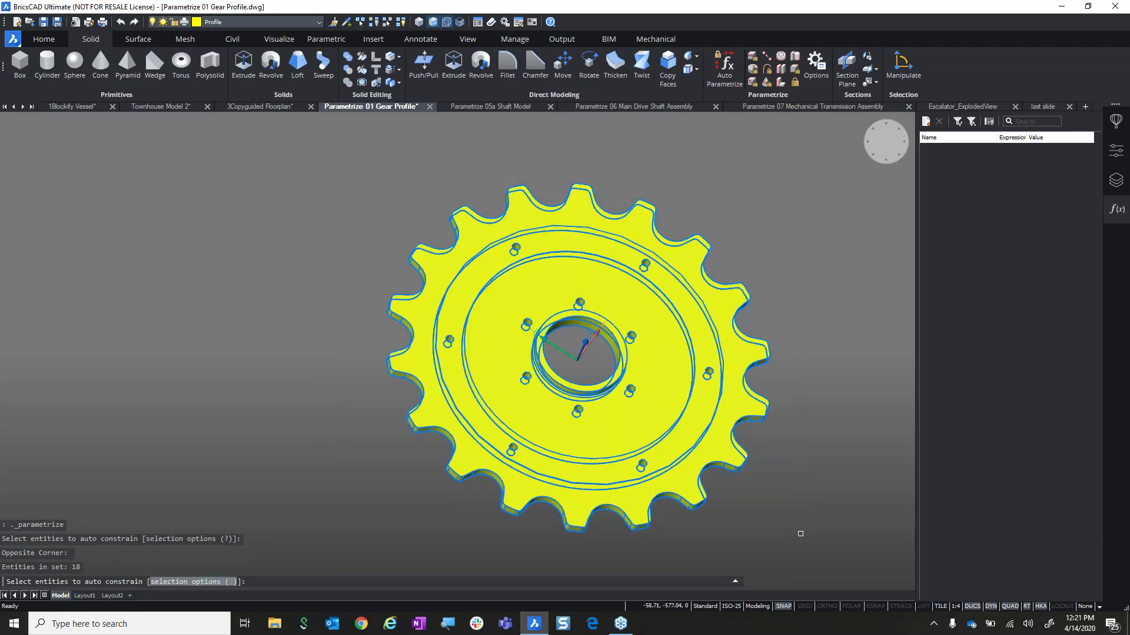
pyautogui.press('Return')
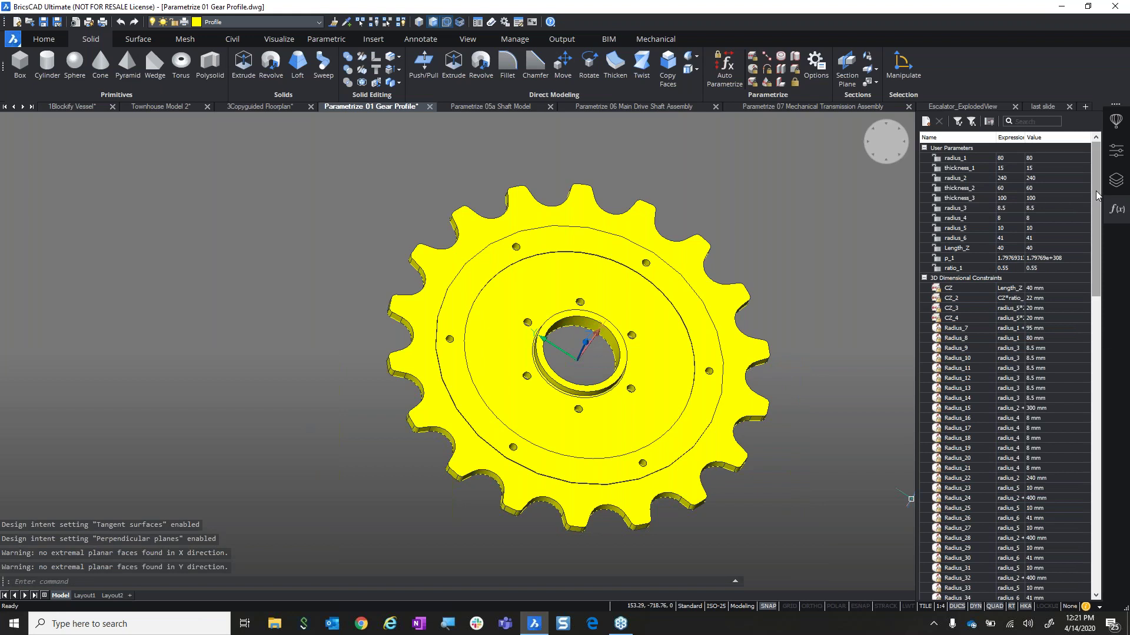
pyautogui.moveTo(1096, 196)
pyautogui.mouseDown()
pyautogui.moveTo(1059, 533)
pyautogui.moveTo(1089, 189)
pyautogui.mouseUp()
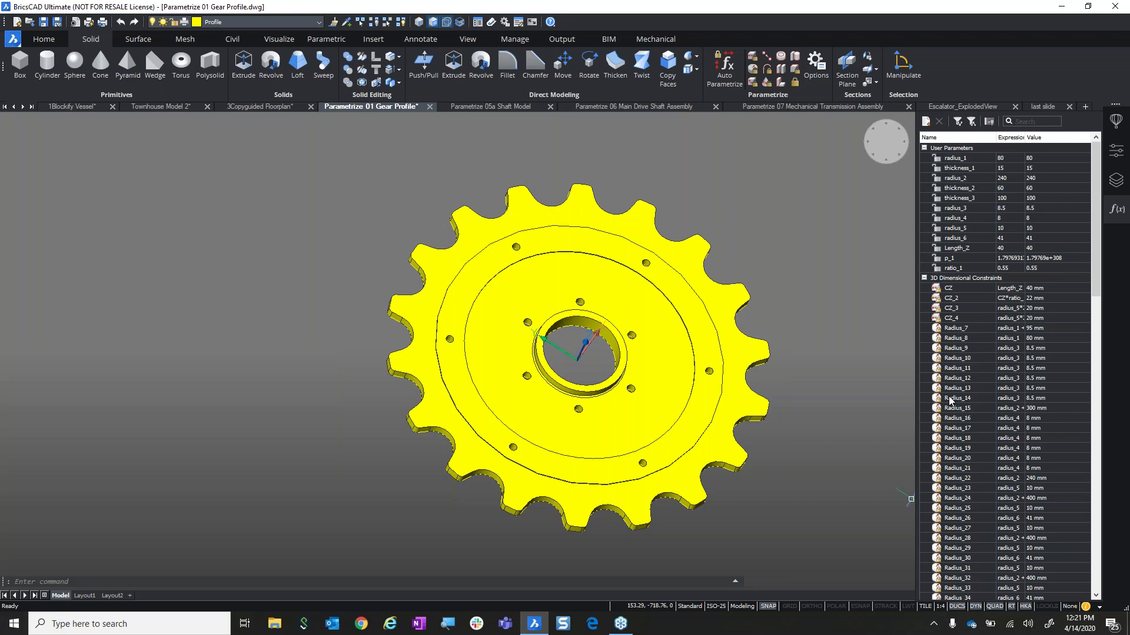
pyautogui.keyDown('shift'); pyautogui.moveTo(921, 382); pyautogui.dragTo(785, 304, button='middle'); pyautogui.keyUp('shift')
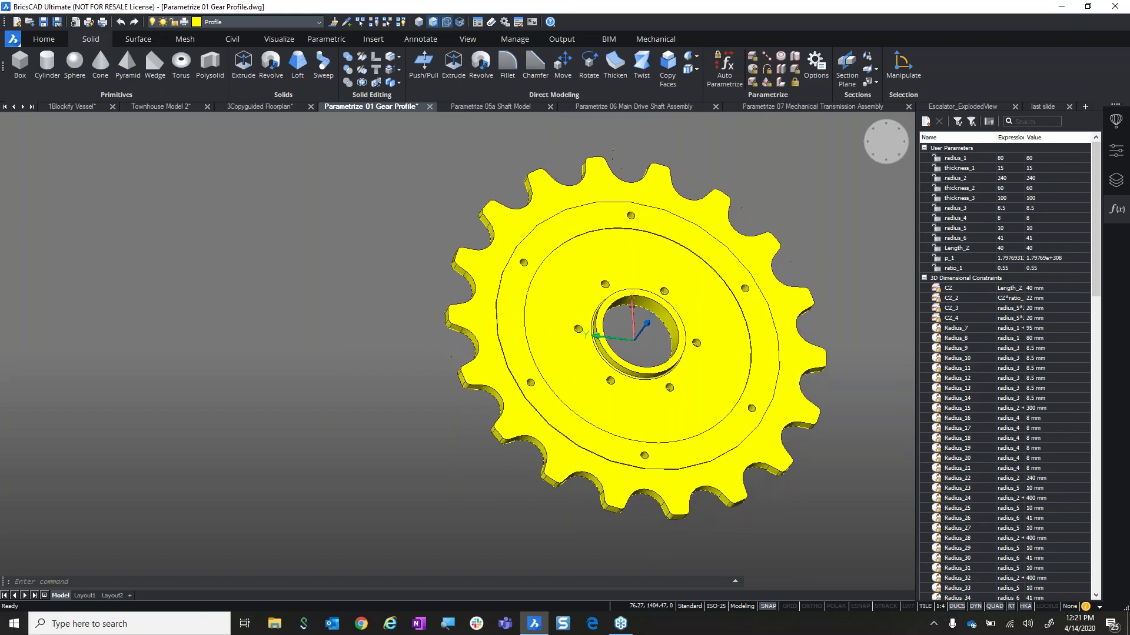
pyautogui.click(963, 159)
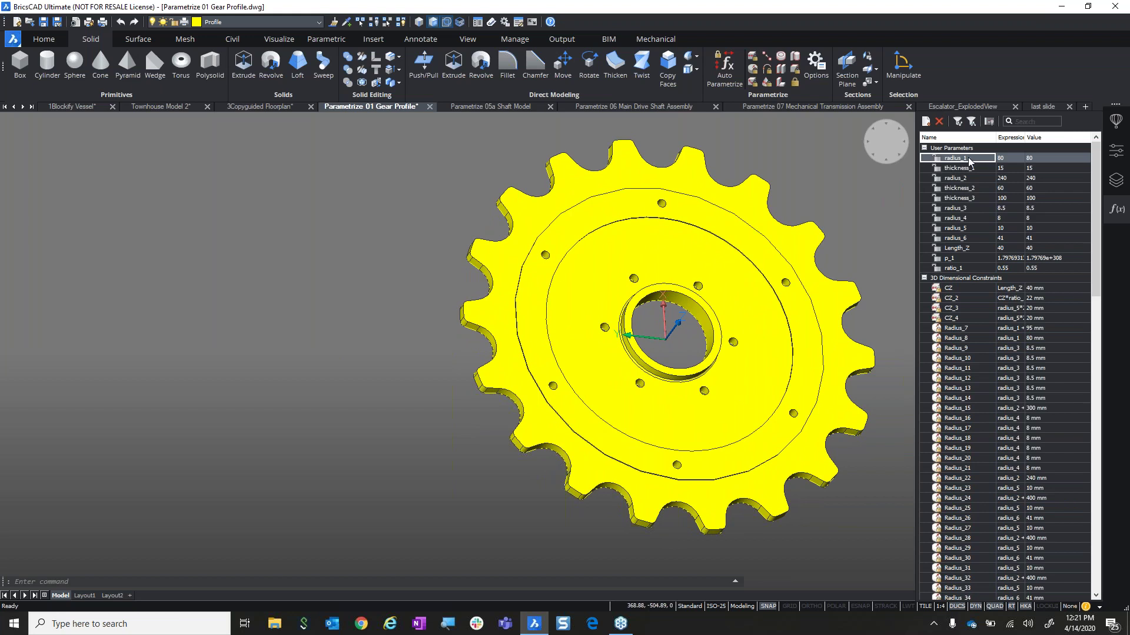
pyautogui.rightClick(969, 162)
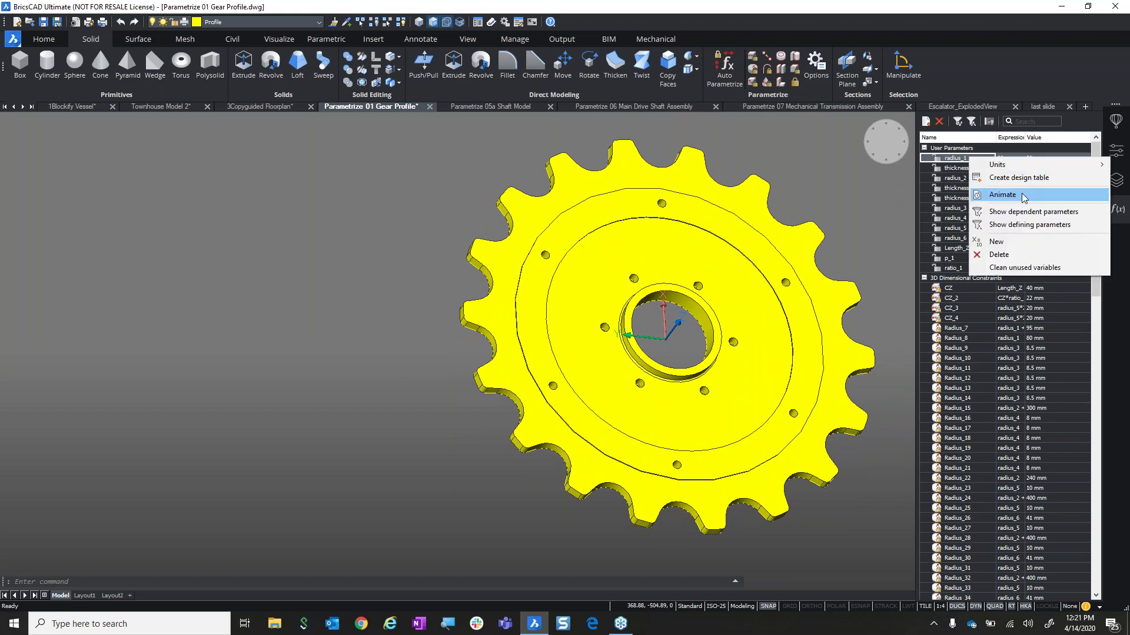
pyautogui.click(1022, 195)
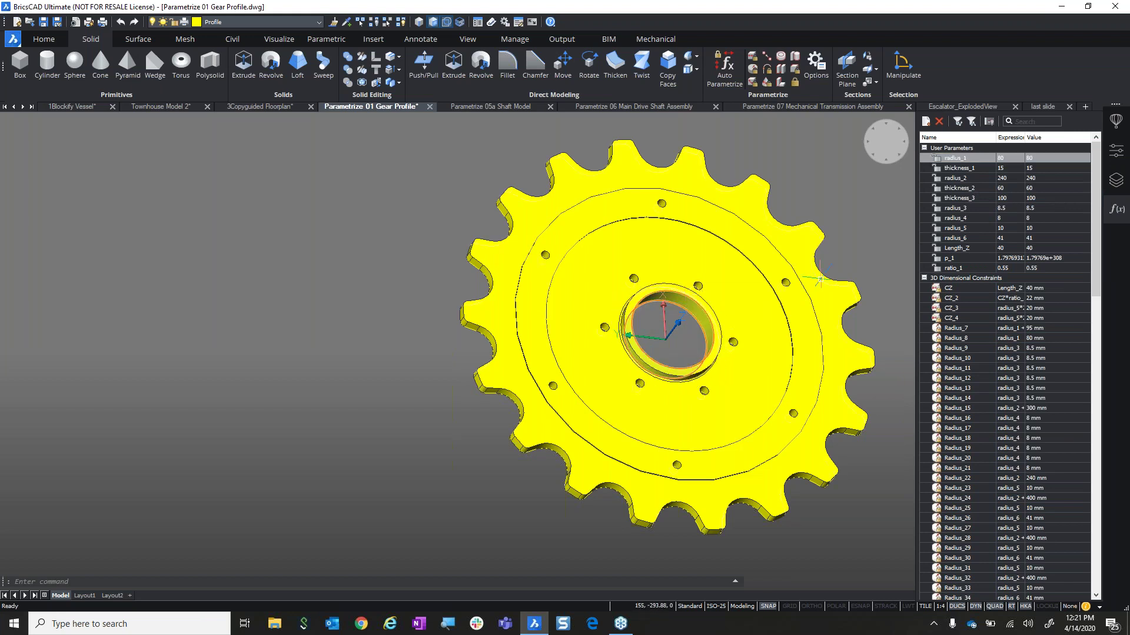
pyautogui.rightClick(962, 169)
pyautogui.click(995, 205)
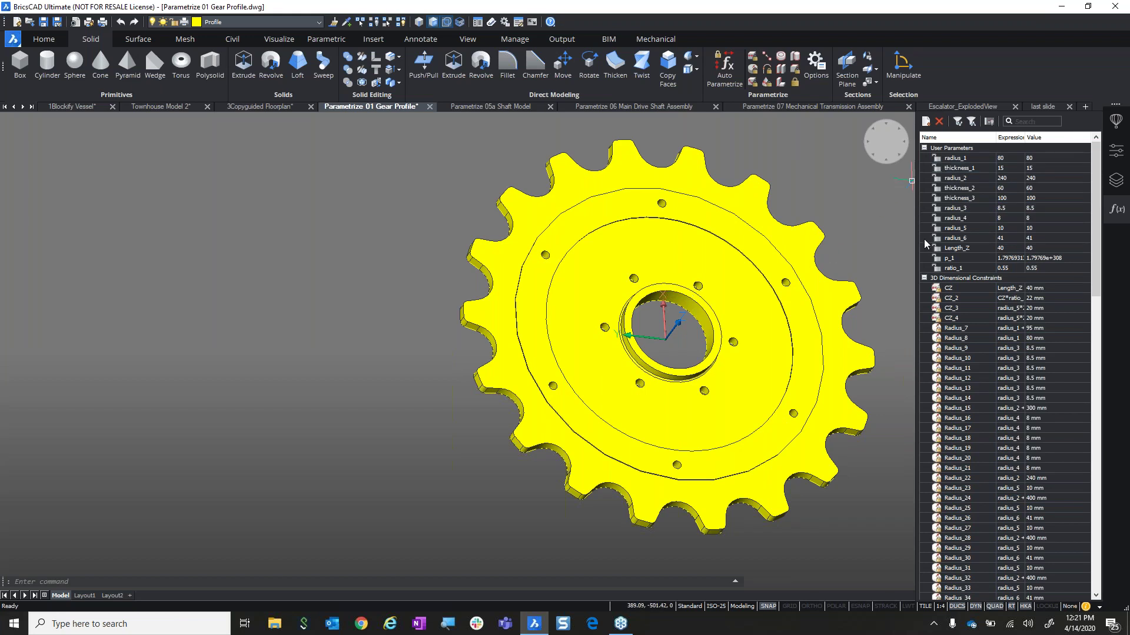
pyautogui.keyDown('shift'); pyautogui.moveTo(691, 297); pyautogui.dragTo(656, 295, button='middle'); pyautogui.keyUp('shift')
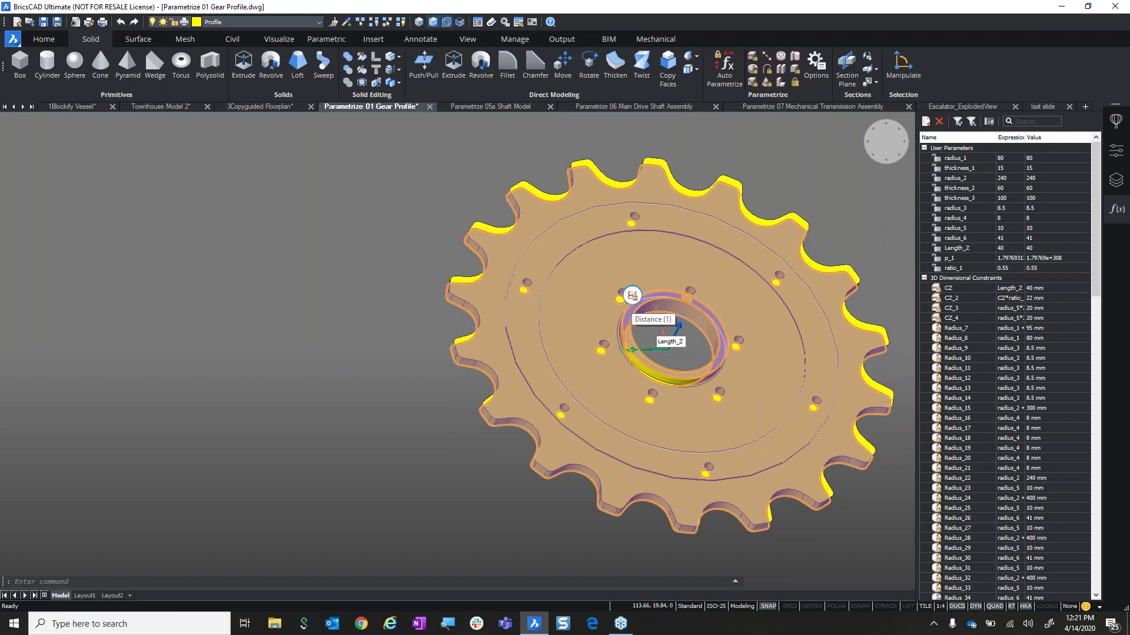
pyautogui.click(637, 299)
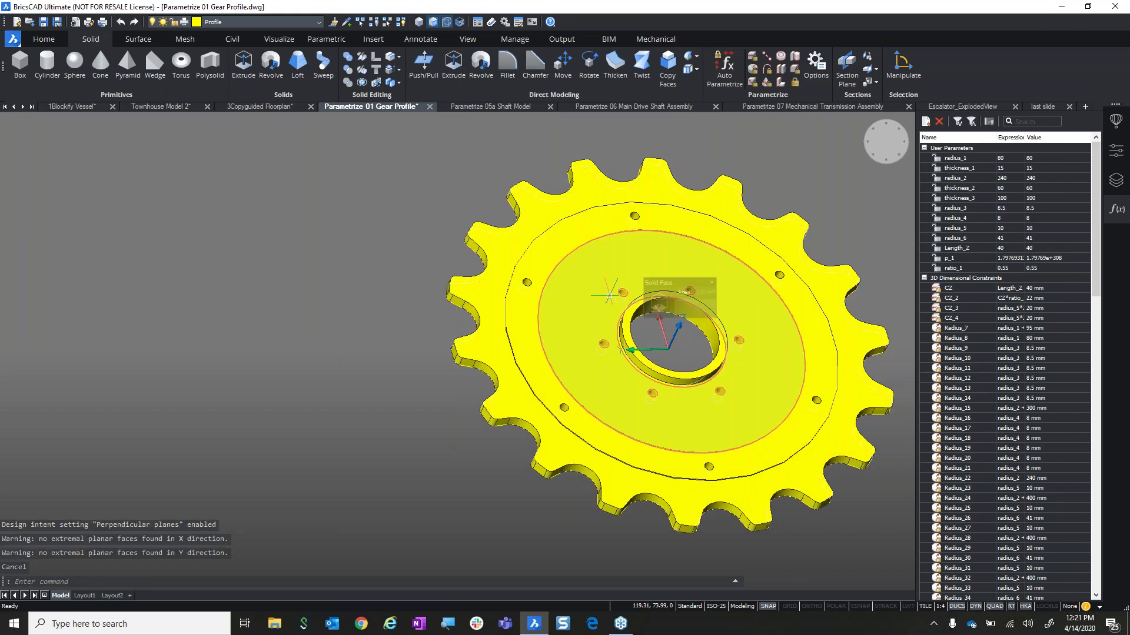
pyautogui.press('Escape')
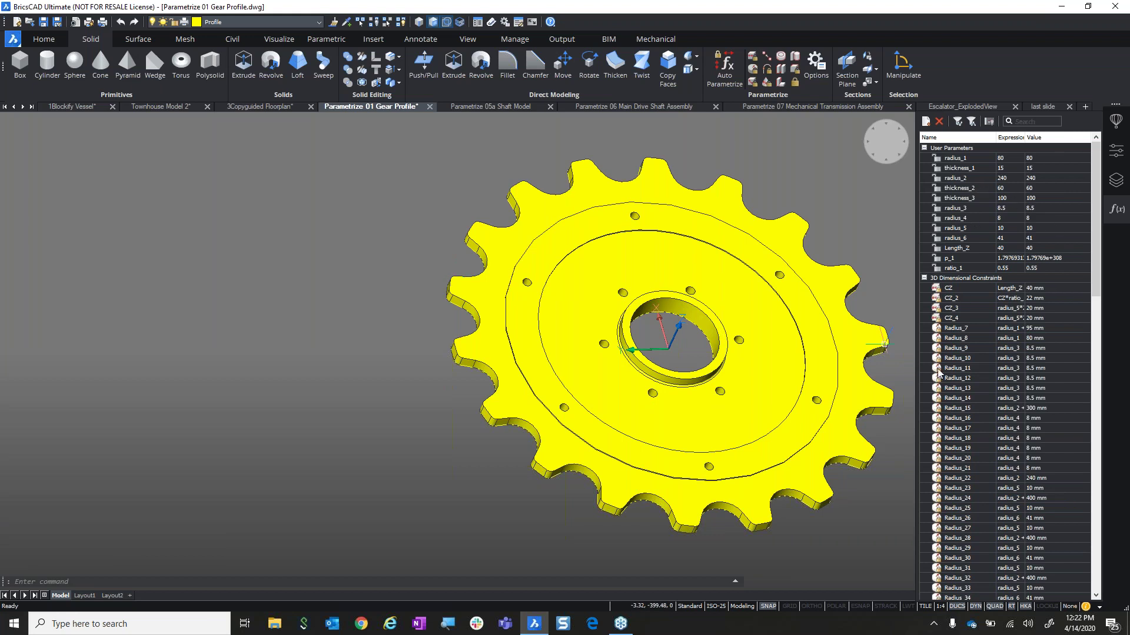
# Rename the Length_Z parameter to hublength and set its expression to 80.
pyautogui.click(972, 248)
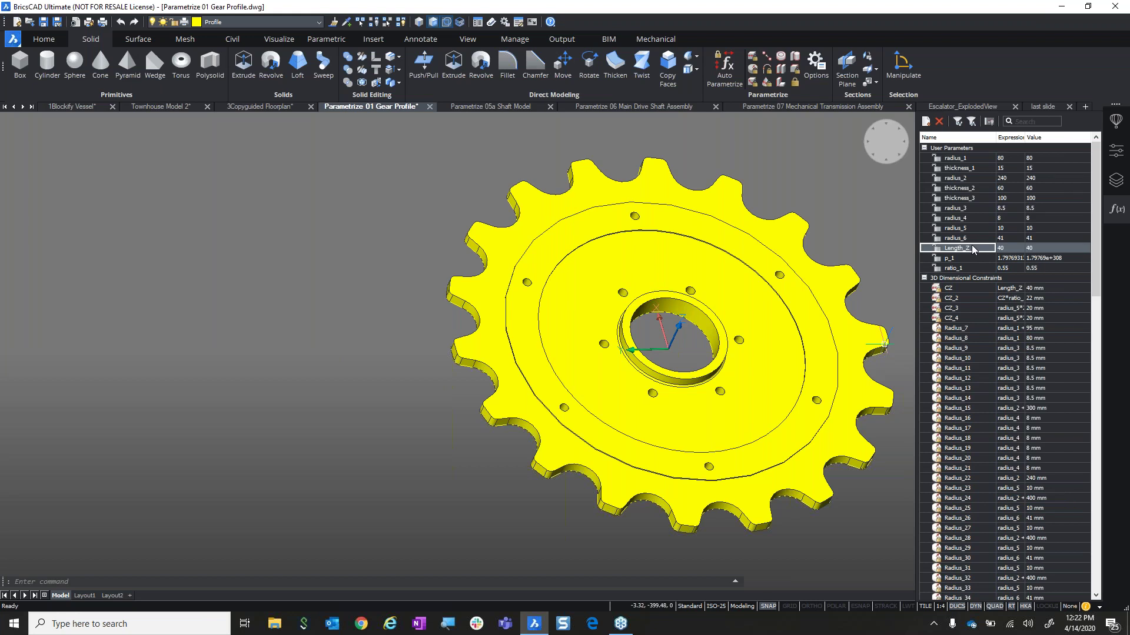
pyautogui.write('hubleng')
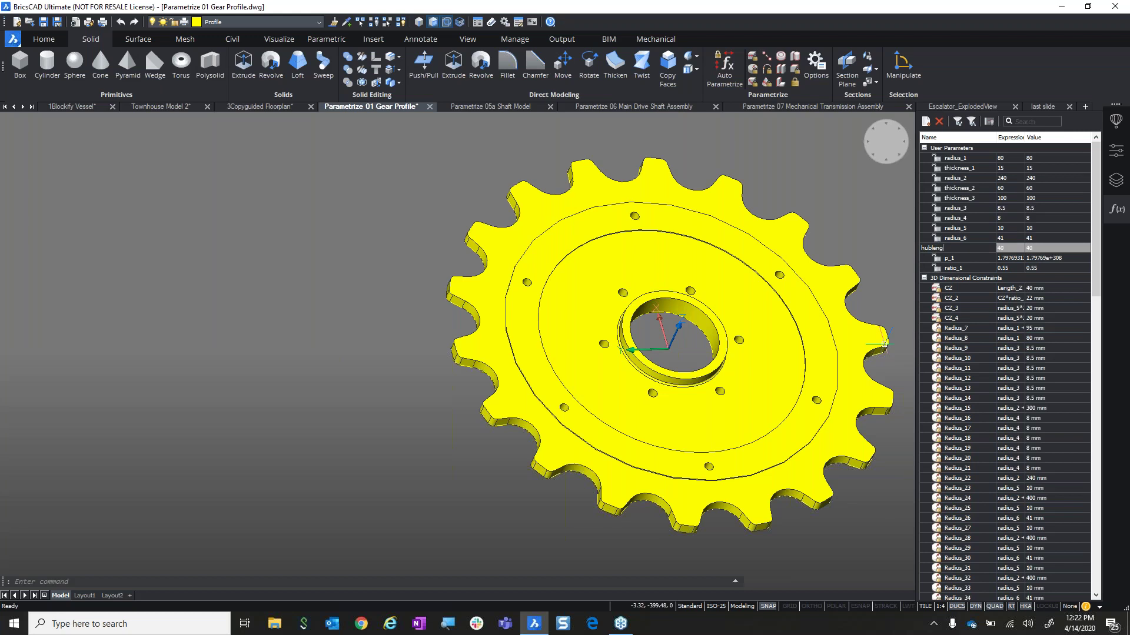
pyautogui.press('Return')
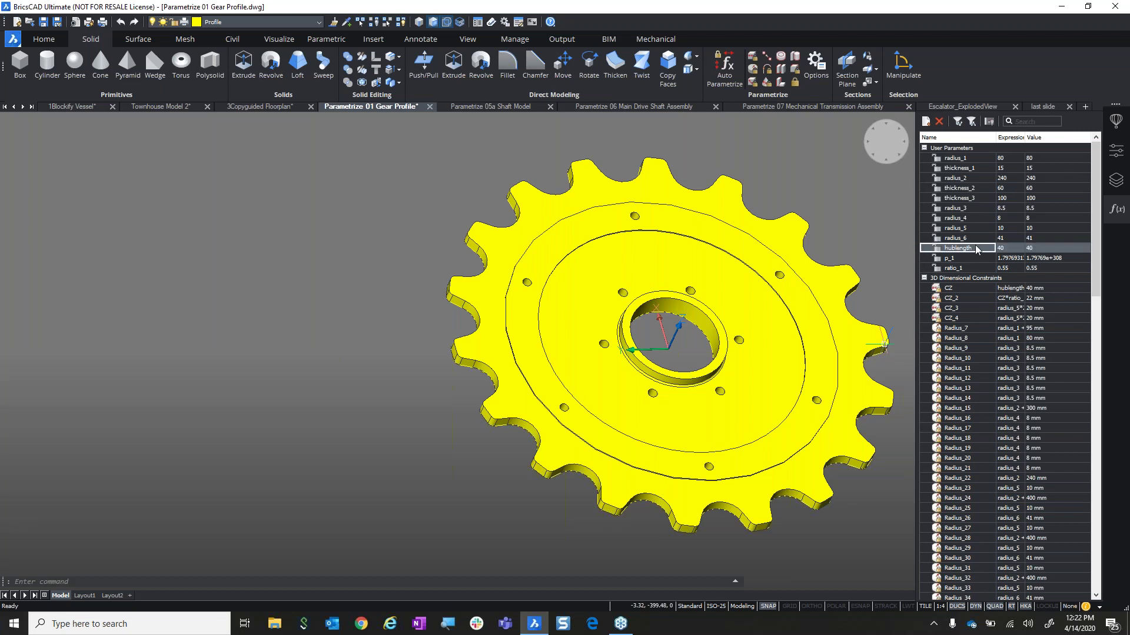
pyautogui.click(1013, 249)
pyautogui.write('80')
pyautogui.press('Return')
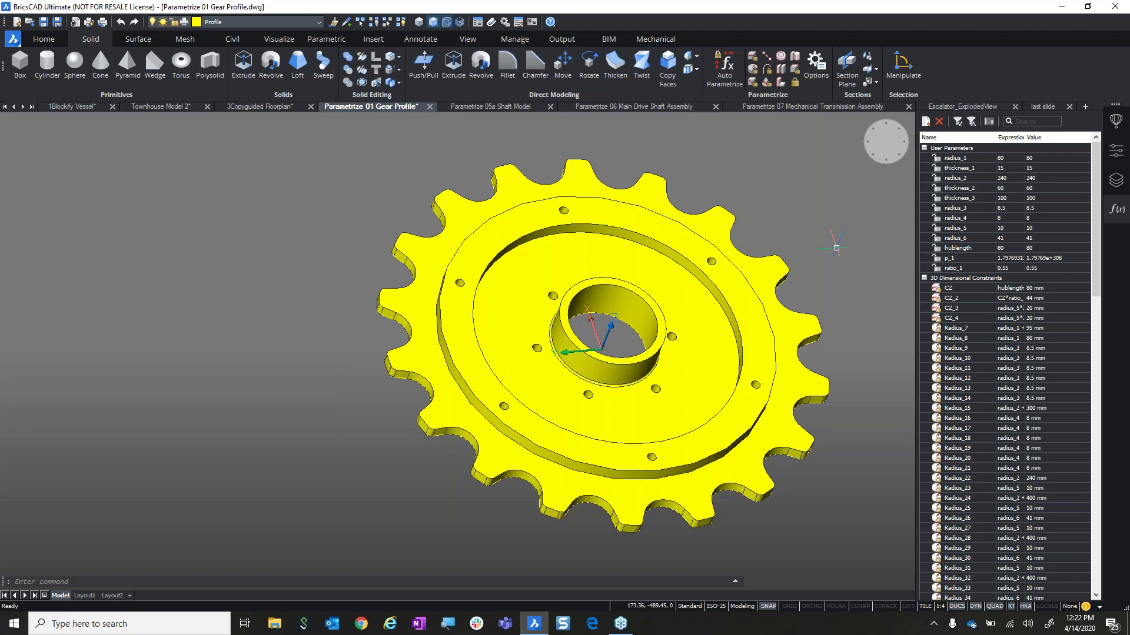
# Switch to the Mechanical workspace and bring up the Parametrize 05a Shaft Model drawing.
pyautogui.click(746, 607)
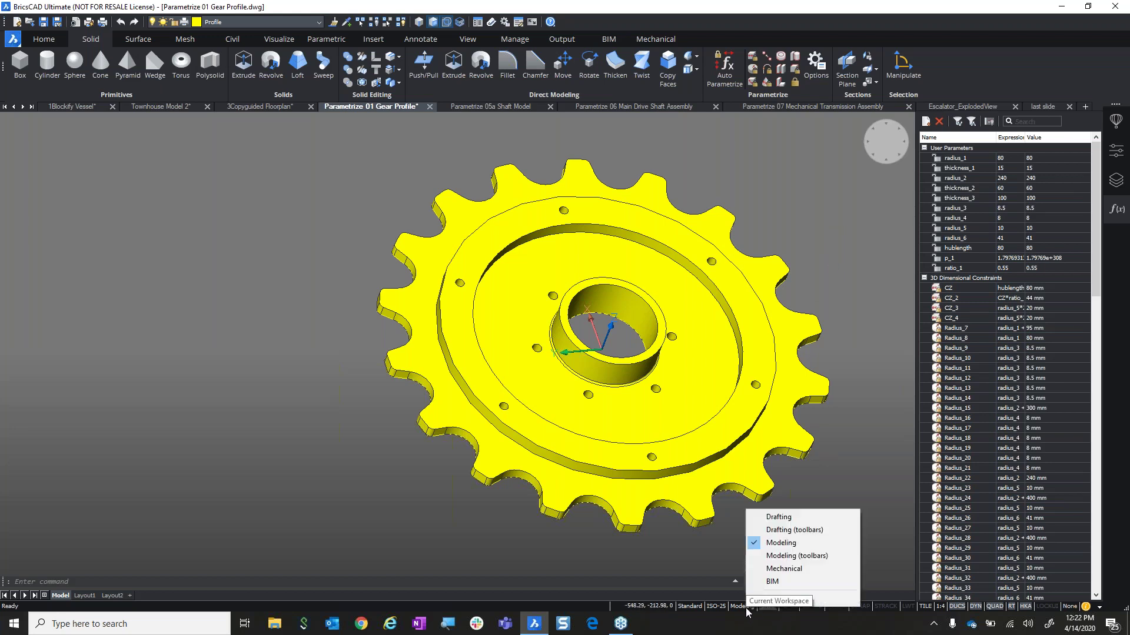
pyautogui.click(789, 570)
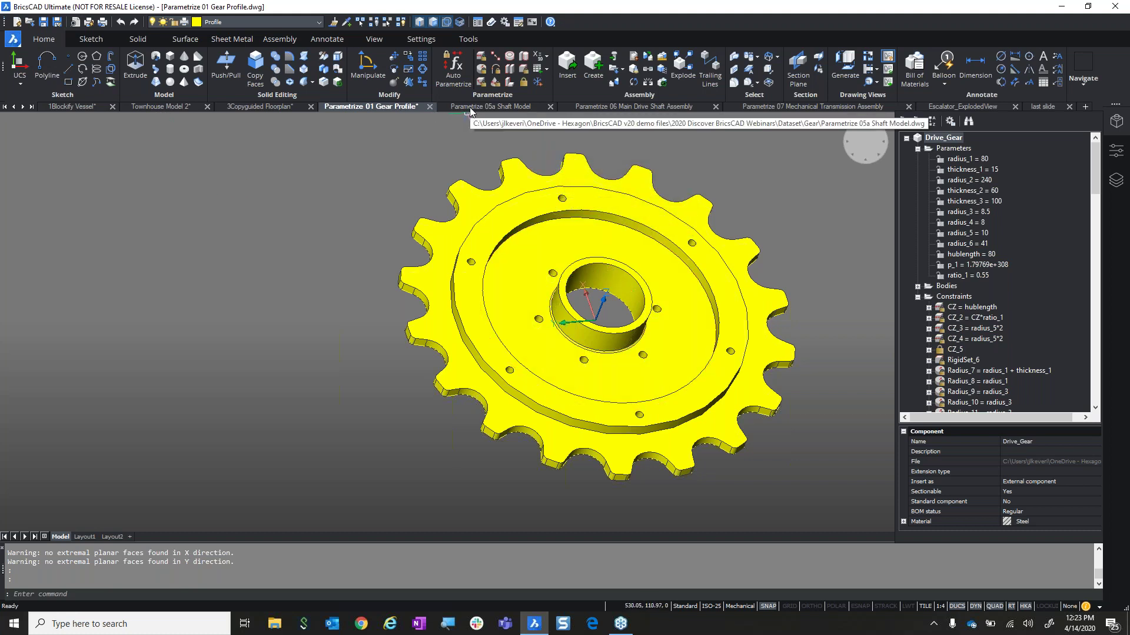
pyautogui.click(493, 108)
# Browse the 05a, 06 and 07 drawings, then edit Escalator_ExplodedView's Manual_Bottom_1 representation.
pyautogui.click(598, 107)
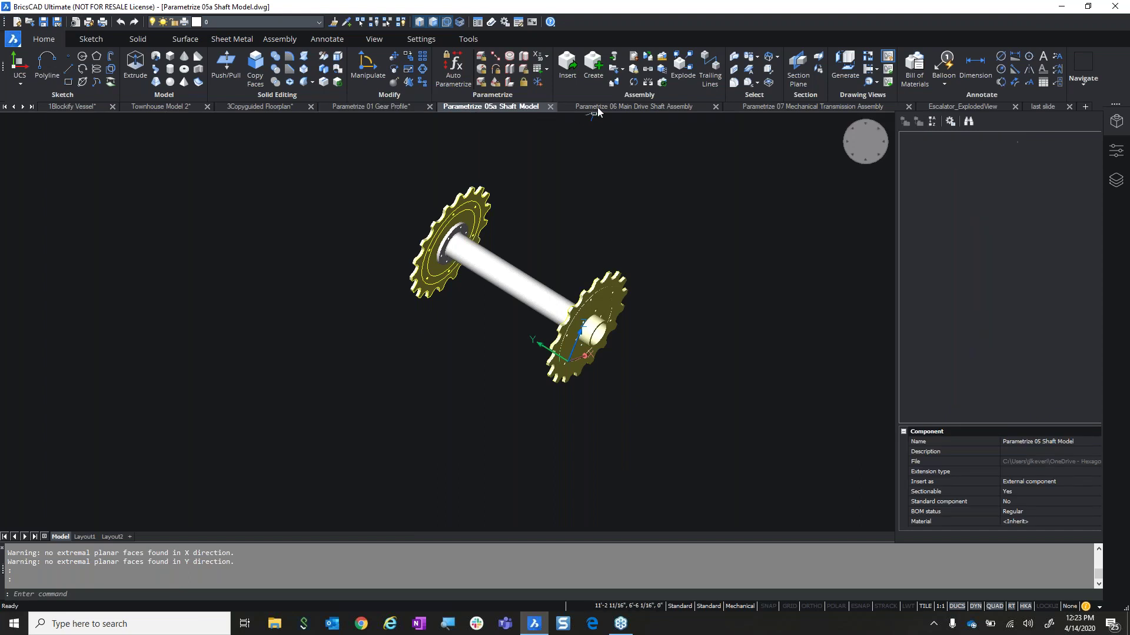
pyautogui.click(765, 107)
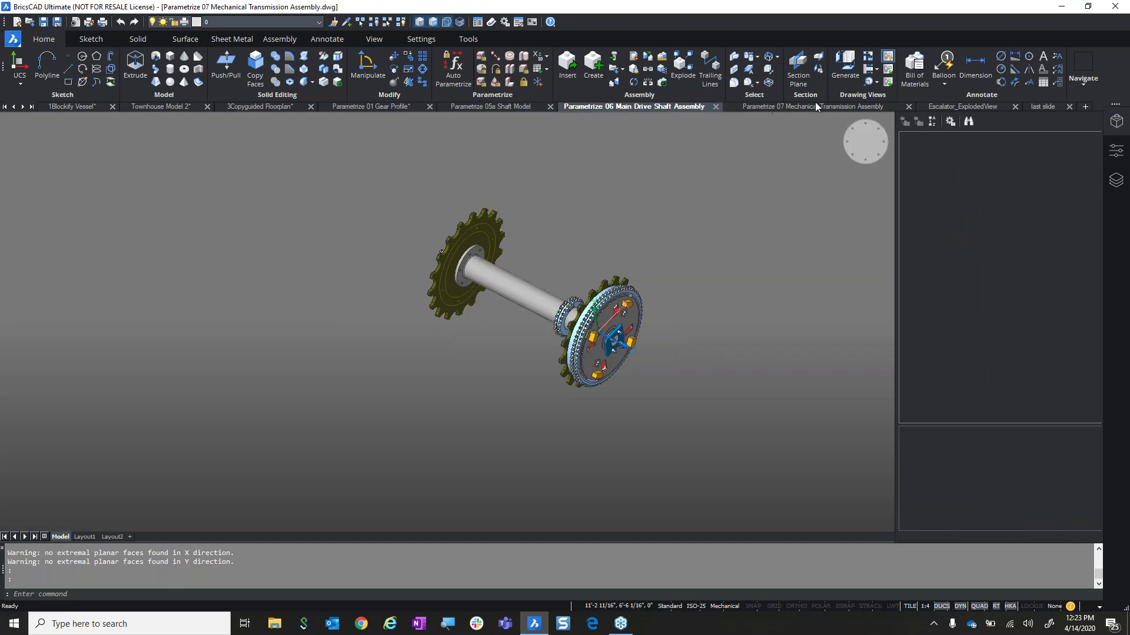
pyautogui.click(940, 108)
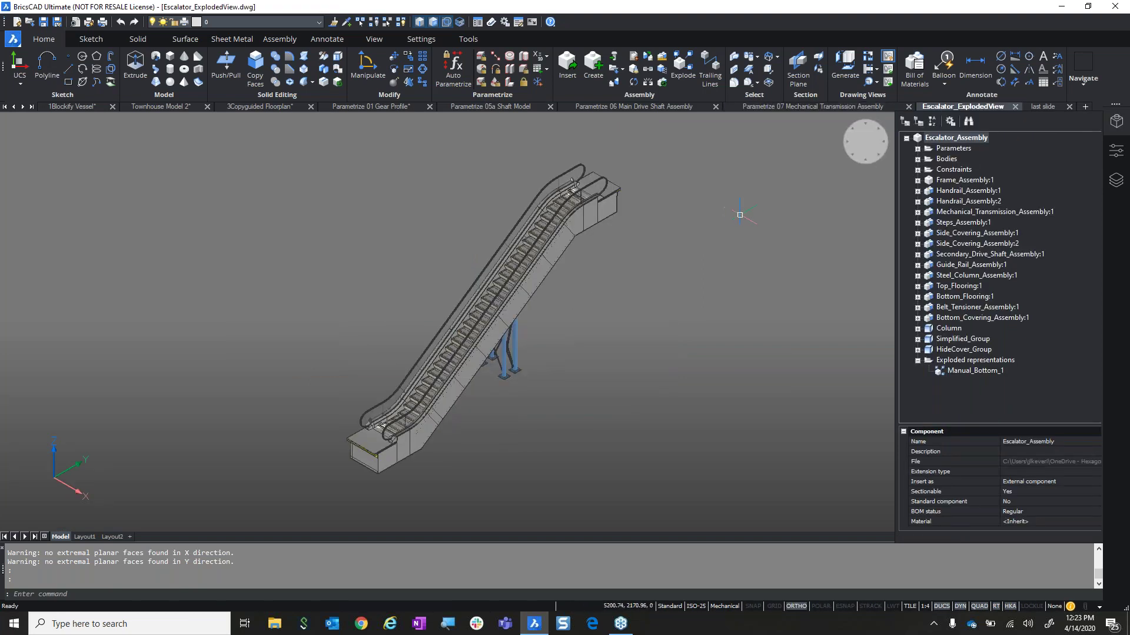
pyautogui.rightClick(972, 371)
pyautogui.click(993, 377)
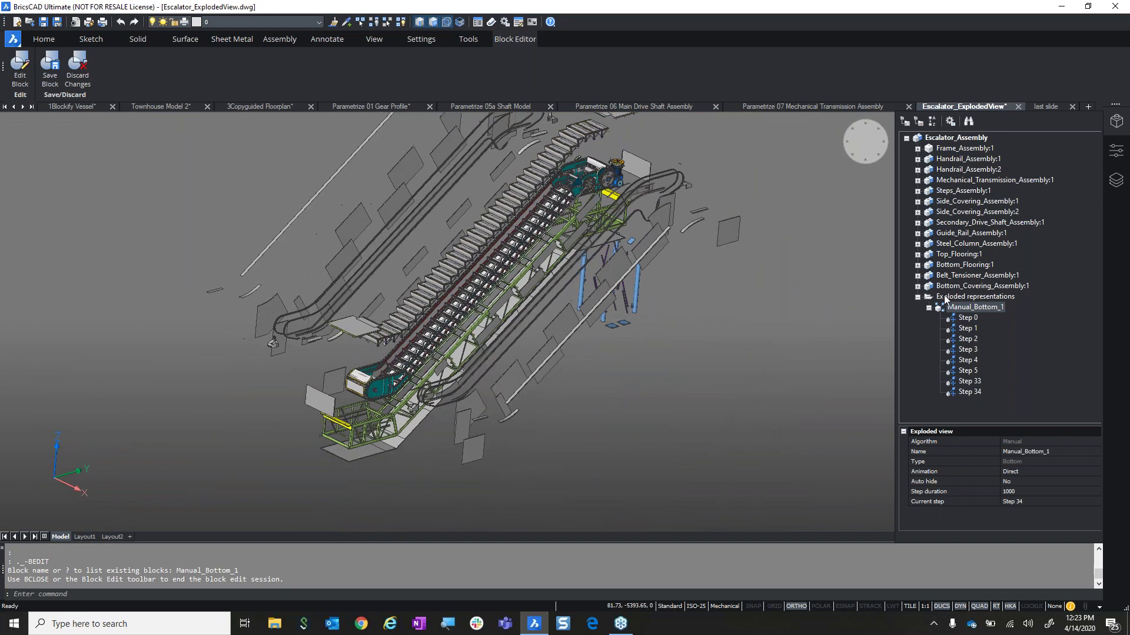
# Animate the Manual_Bottom_1 exploded view, then show the last slide summary drawing.
pyautogui.rightClick(966, 308)
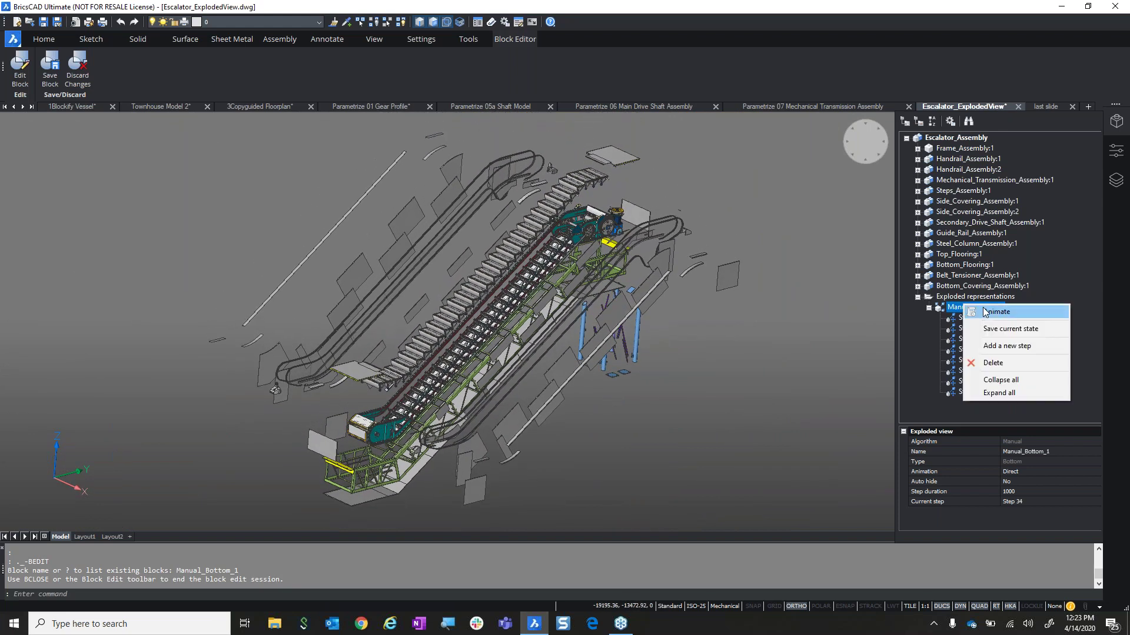
pyautogui.click(997, 313)
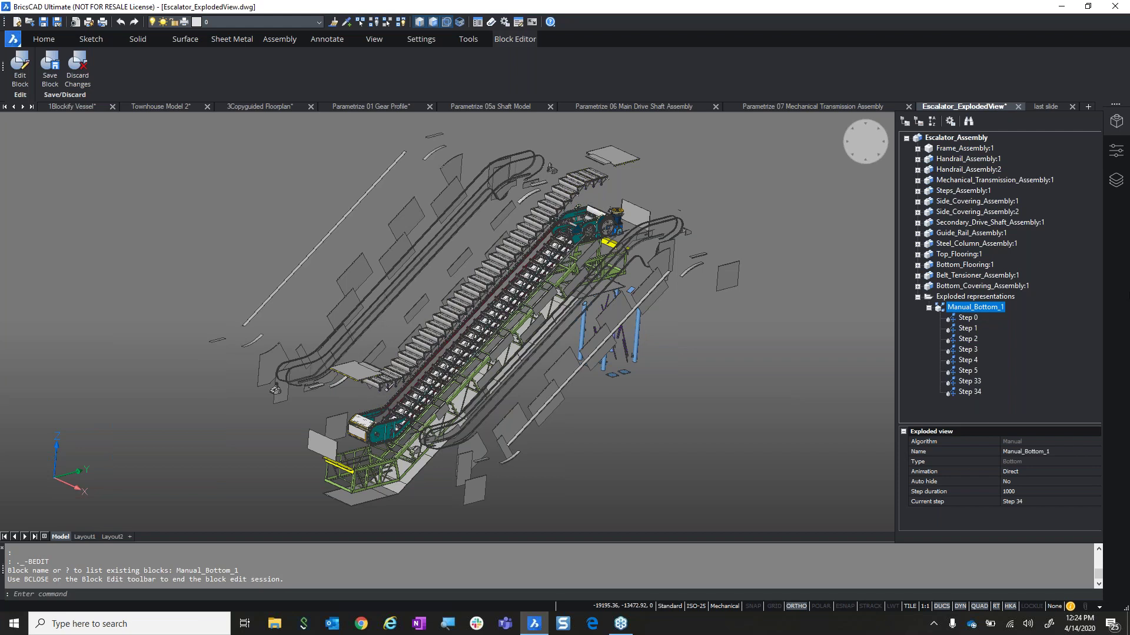
pyautogui.click(1048, 107)
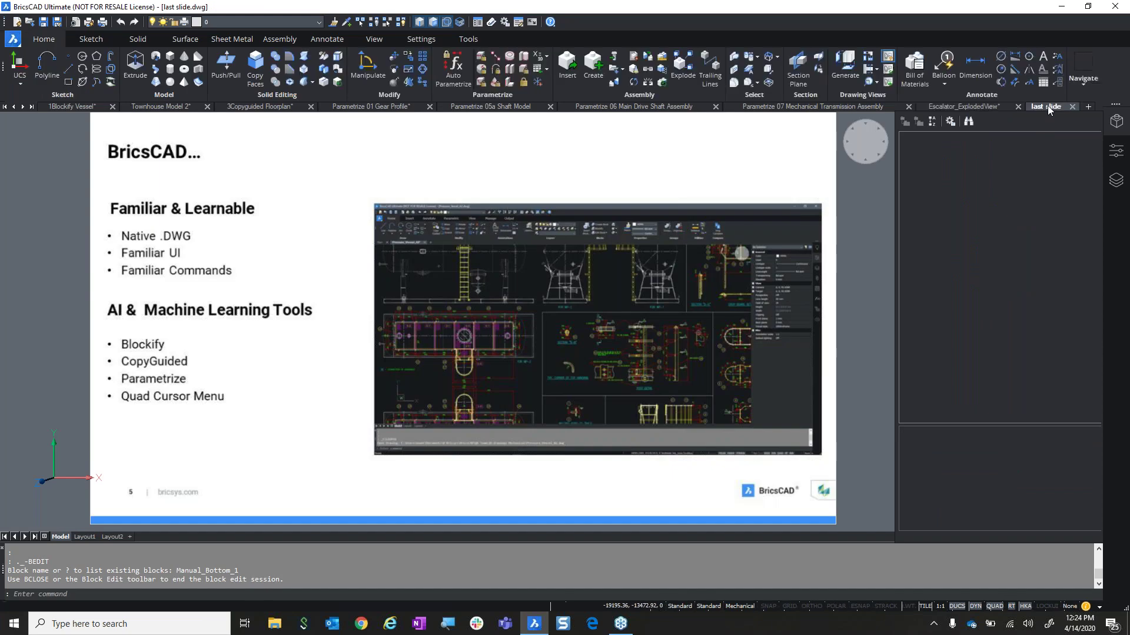
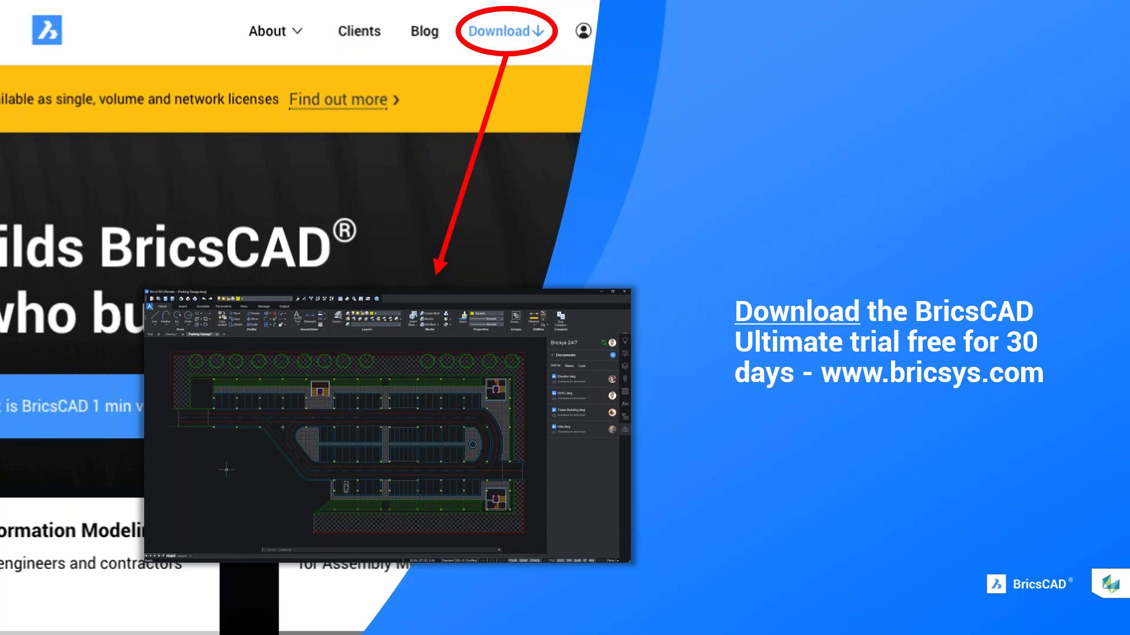
# Advance past the 30-day BricsCAD Ultimate trial slide to the help and events slide.
pyautogui.click(681, 484)
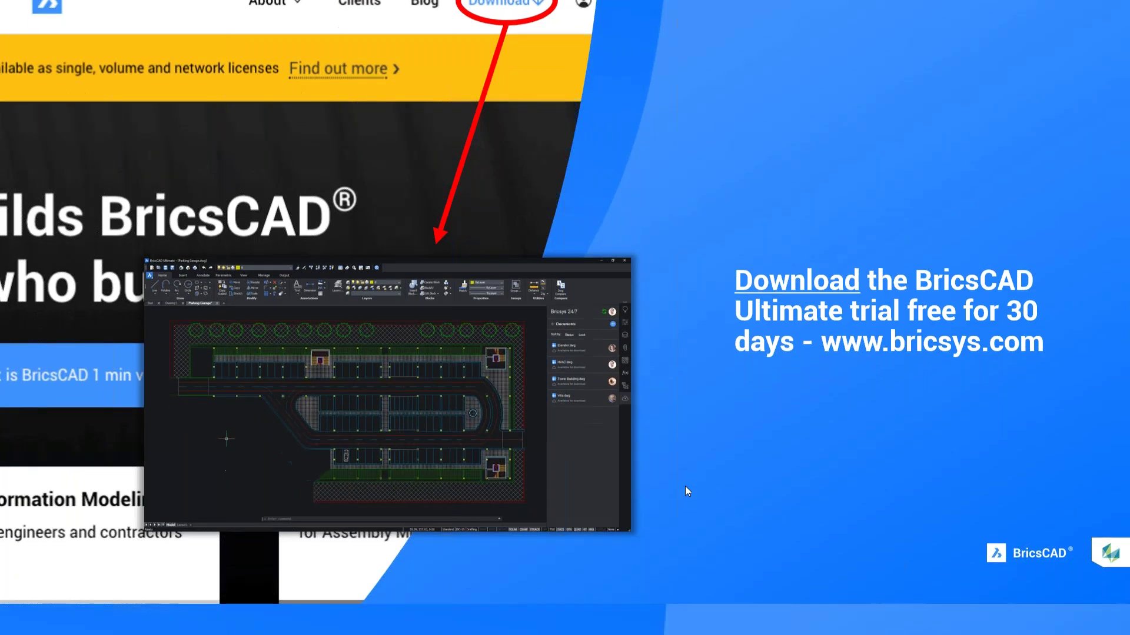